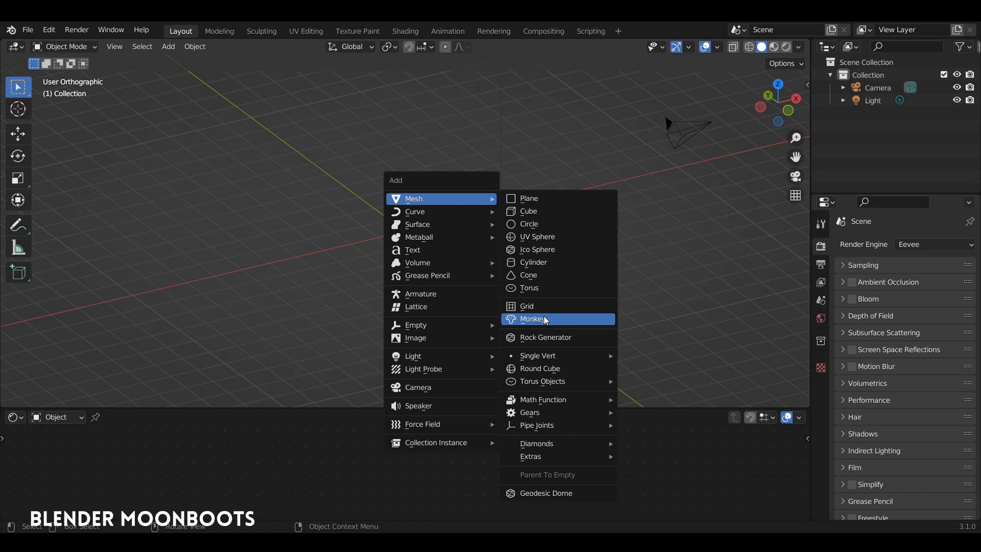
Step: Add a monkey mesh and scale it up so it fills most of the camera frame's height
left_click(544, 317)
scroll(483, 240, "up", 2)
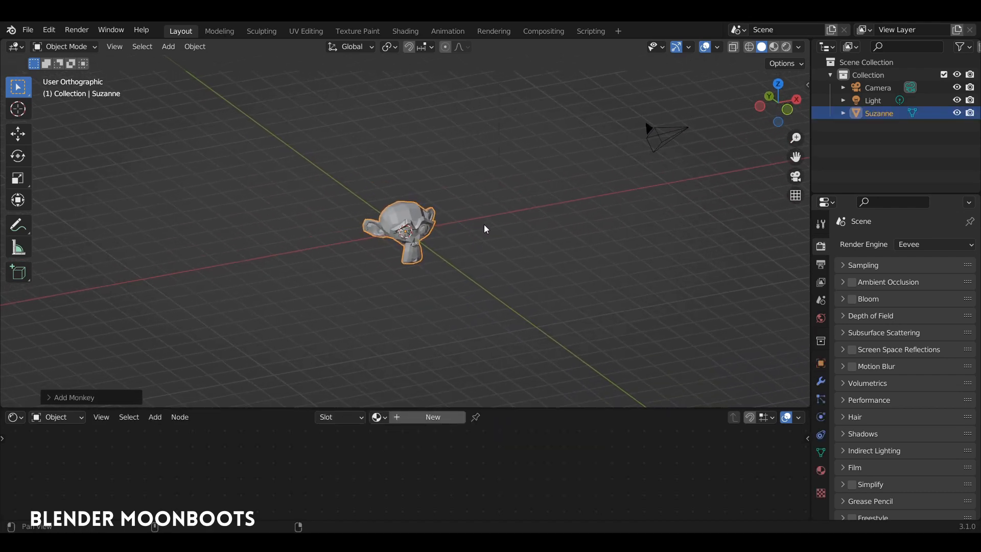
key("KP_0")
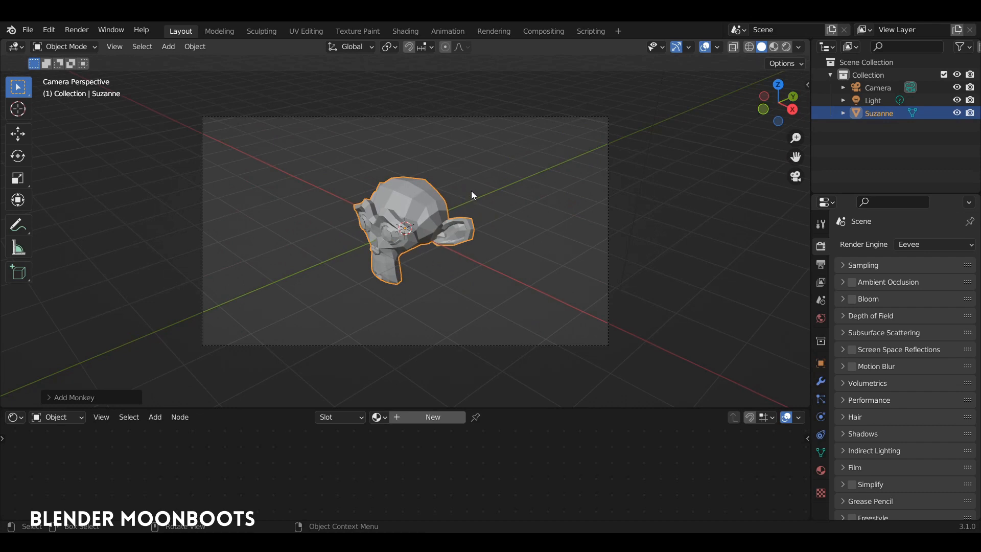
key("s")
left_click(504, 139)
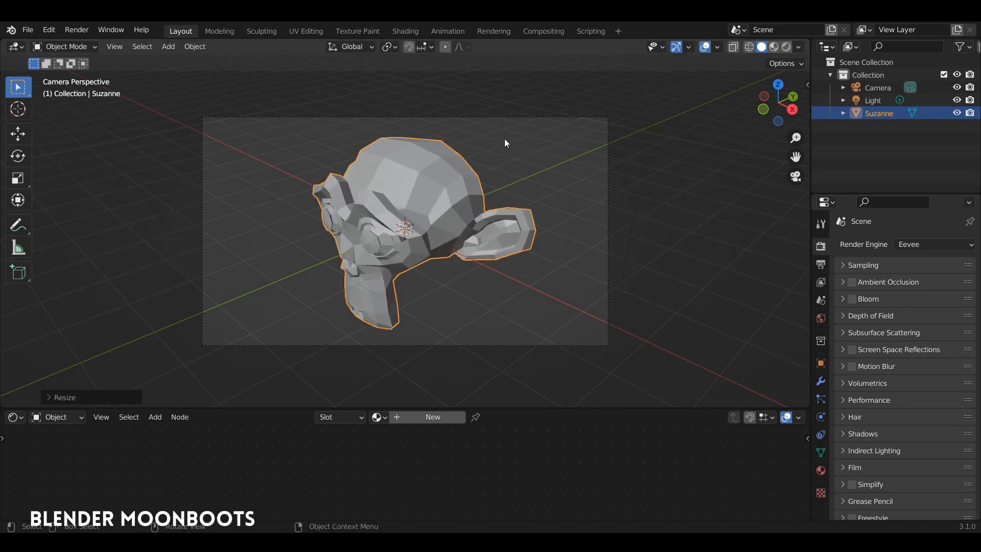
key("KP_0")
middle_click_drag(508, 149, 508, 173)
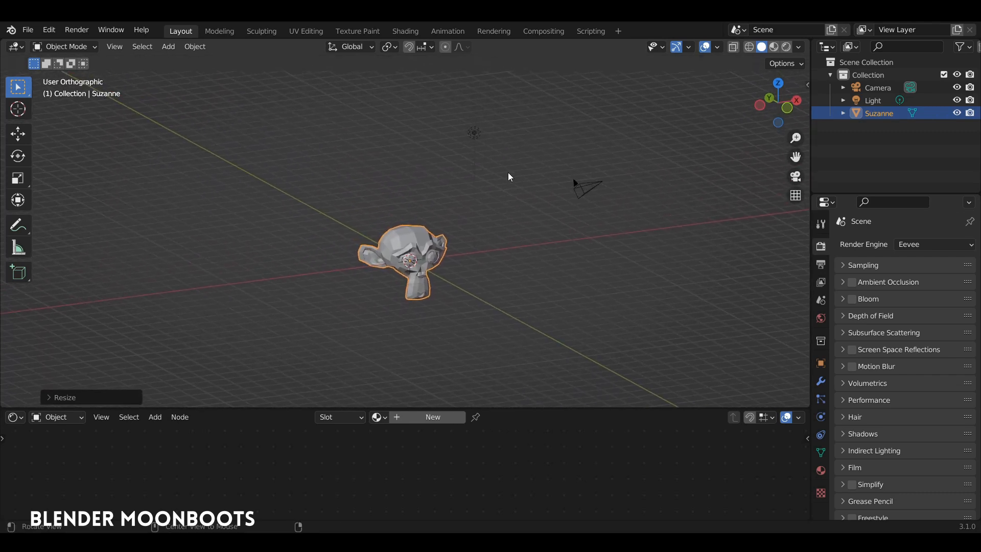
Step: Switch the viewport to rendered shading and bring the light in close to the front of the monkey with the Move tool
left_click(786, 46)
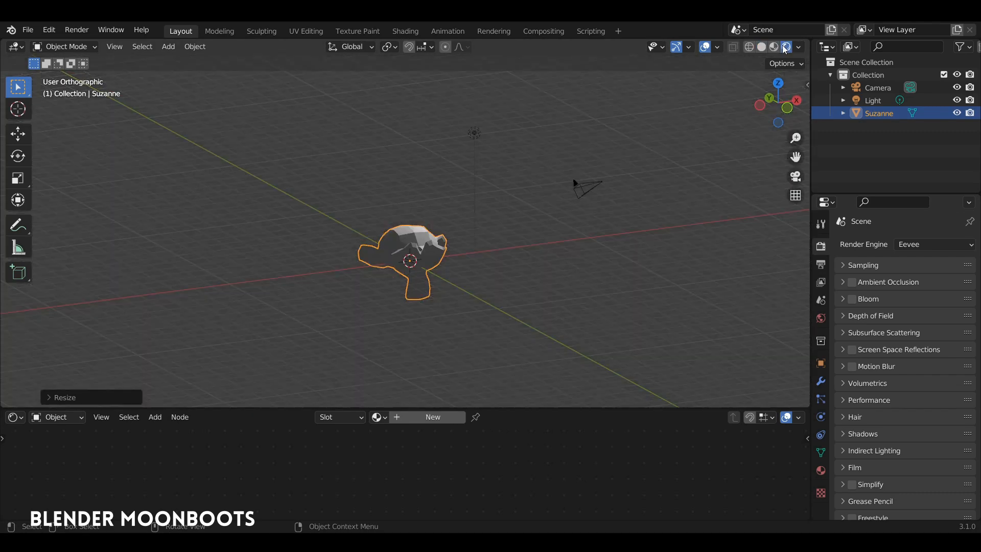
left_click(475, 133)
middle_click_drag(475, 134, 482, 168)
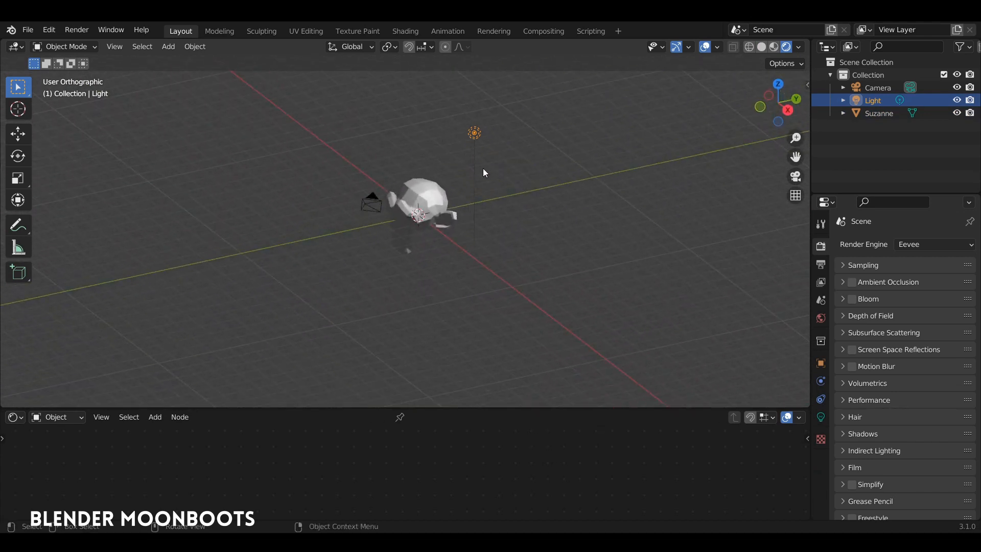
key("shift+space")
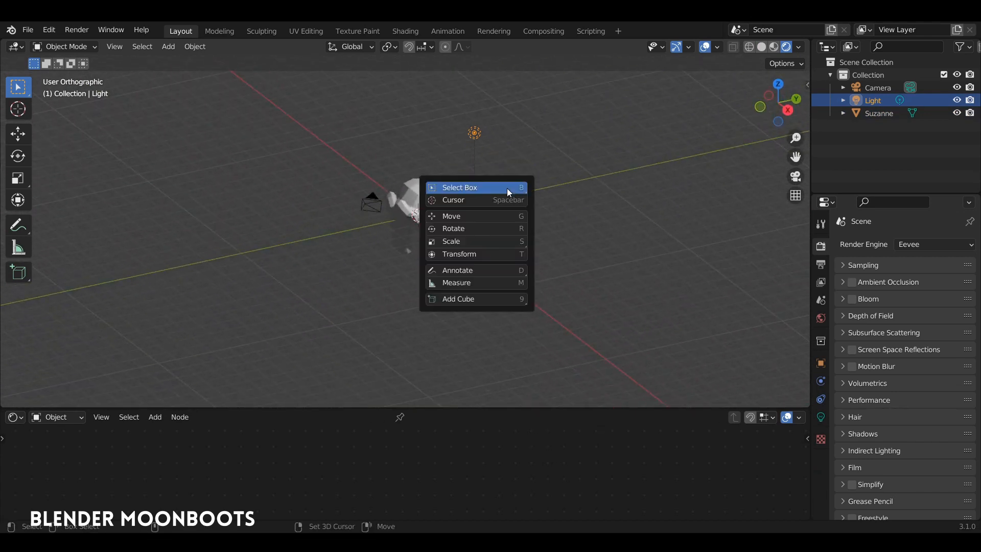
left_click(458, 216)
left_click_drag(494, 125, 428, 149)
middle_click_drag(429, 150, 425, 224)
left_click_drag(404, 257, 396, 217)
middle_click_drag(386, 213, 538, 123)
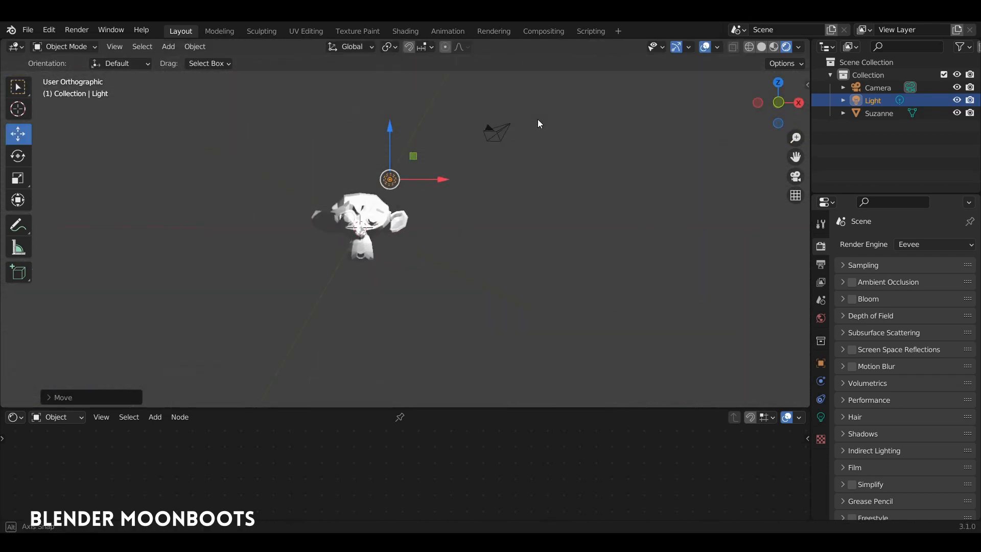
mouse_move(391, 130)
left_mouse_down()
mouse_move(393, 142)
mouse_move(393, 130)
left_mouse_up()
Step: Shift the light along the X axis, outward from the monkey's face toward its lit ear
middle_click_drag(396, 162, 336, 214)
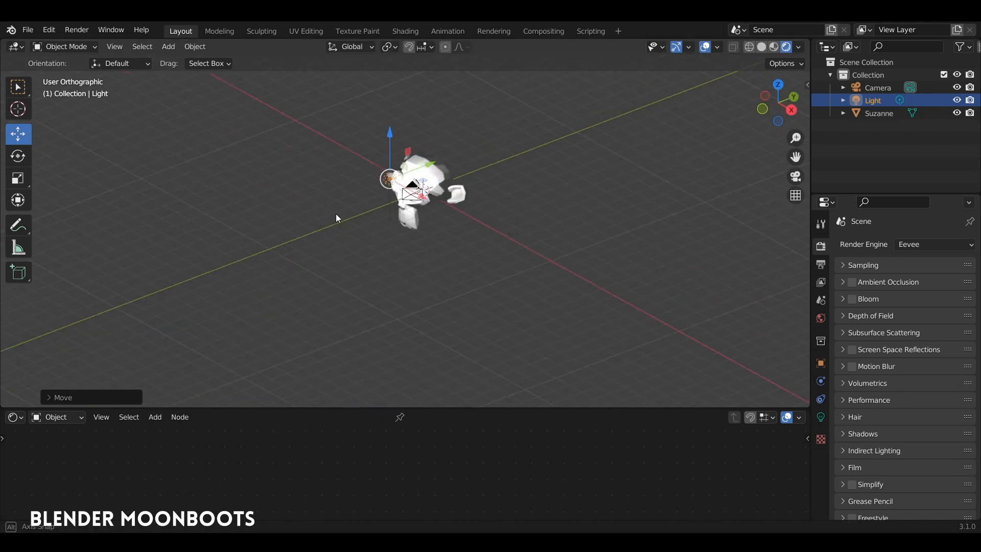
scroll(409, 159, "up", 5)
middle_click_drag(413, 158, 410, 279, "shift")
middle_click_drag(452, 241, 537, 237)
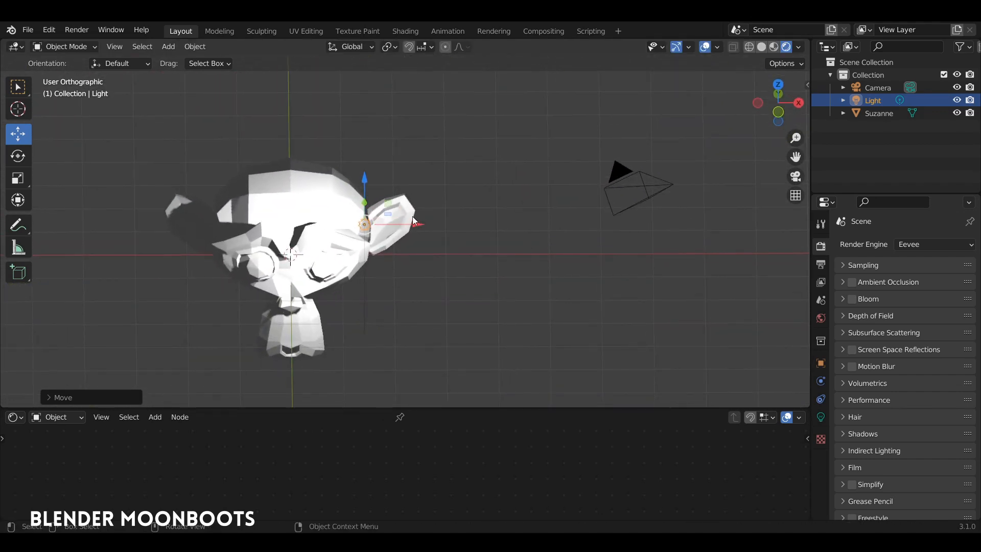
left_click_drag(424, 222, 457, 222)
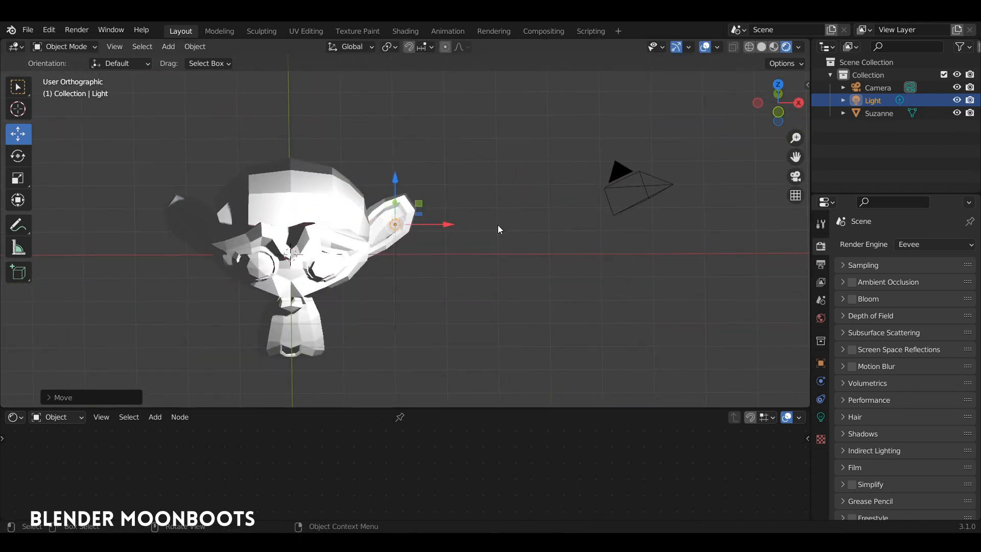
Step: Set the light's power to 200 W and adjust its position near the monkey
left_click(820, 418)
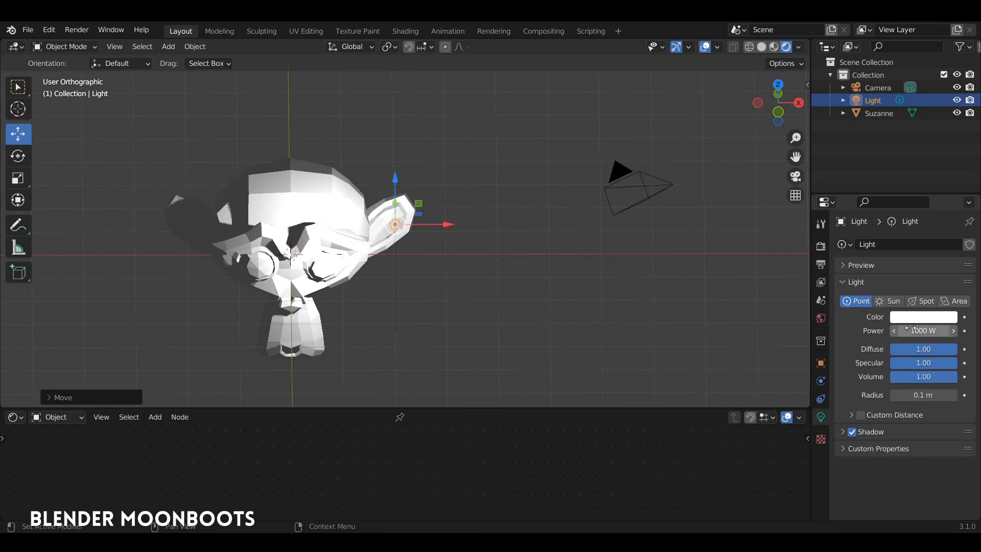
left_click(911, 331)
type("200")
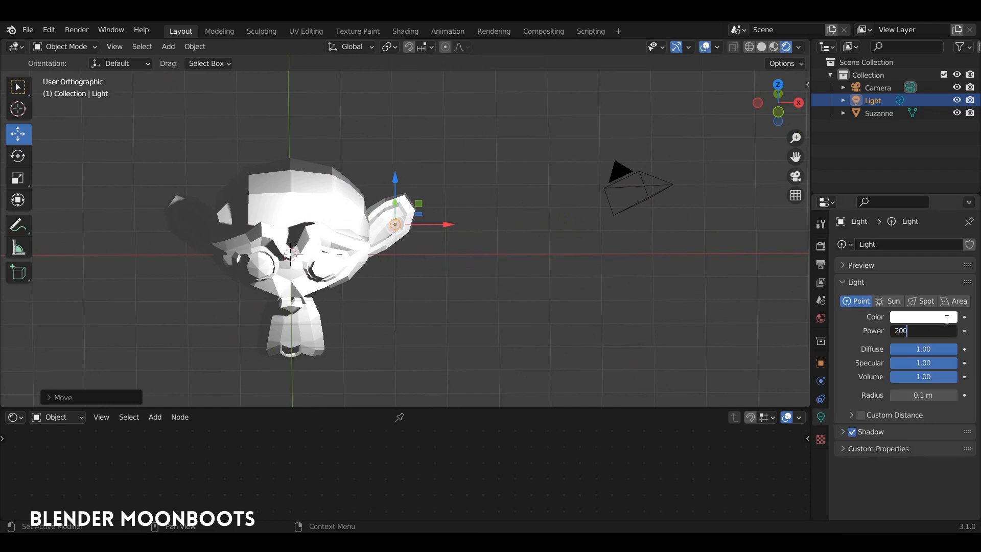
key("Return")
middle_click_drag(481, 279, 430, 258)
left_click_drag(395, 180, 397, 198)
middle_click_drag(414, 200, 428, 302)
Step: Select the monkey, then enlarge the node editor area and change it to a Timeline
left_click(418, 228)
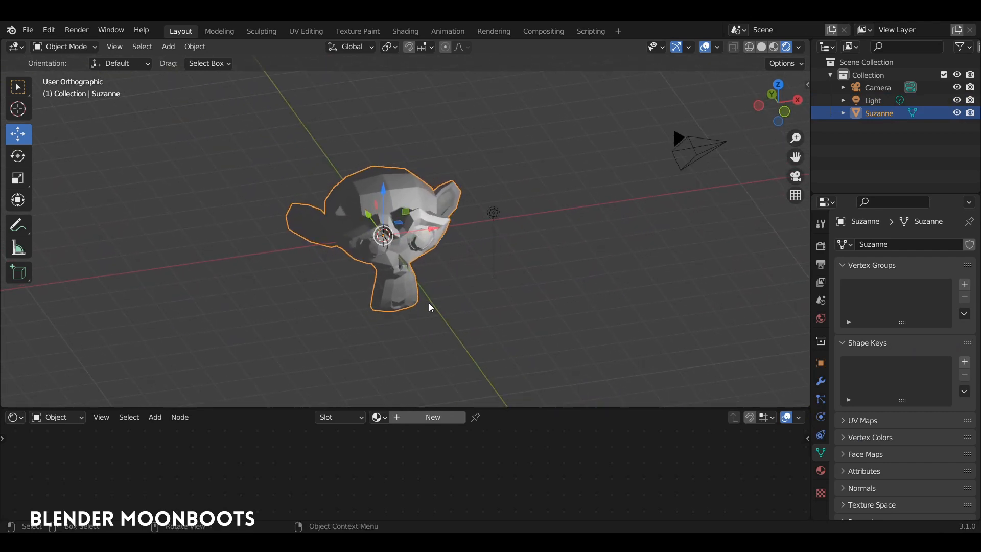
left_click_drag(401, 407, 400, 385)
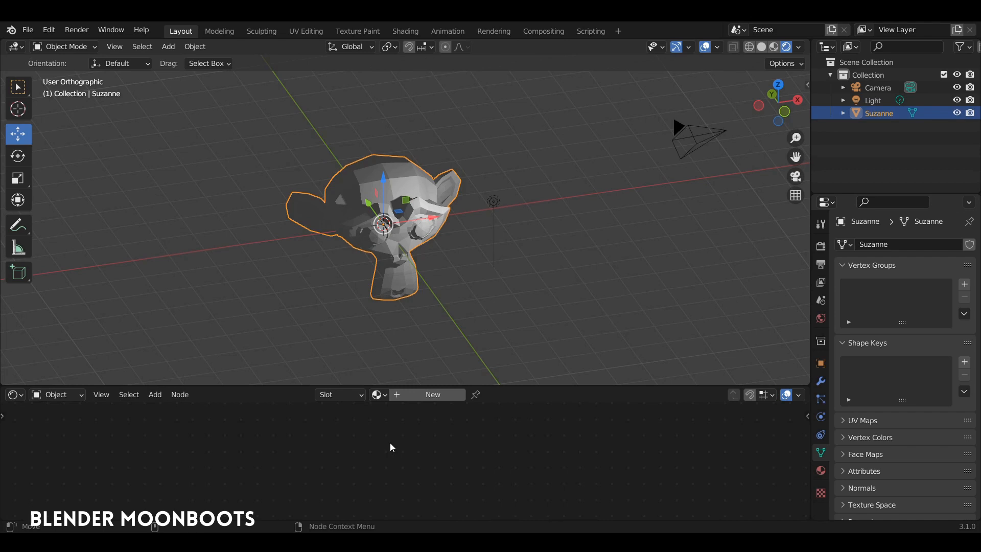
key("shift+F12")
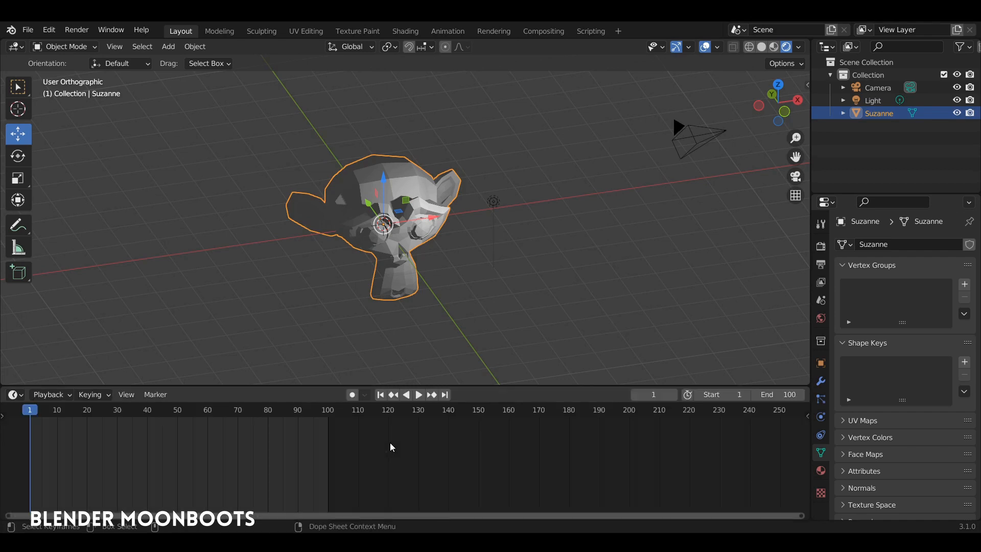
middle_click_drag(308, 449, 383, 436)
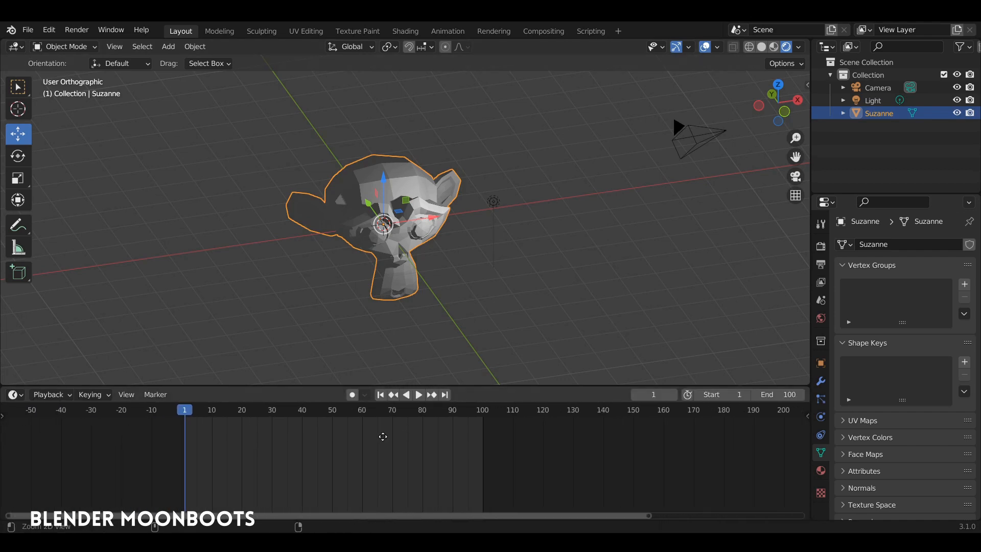
scroll(383, 436, "up", 2)
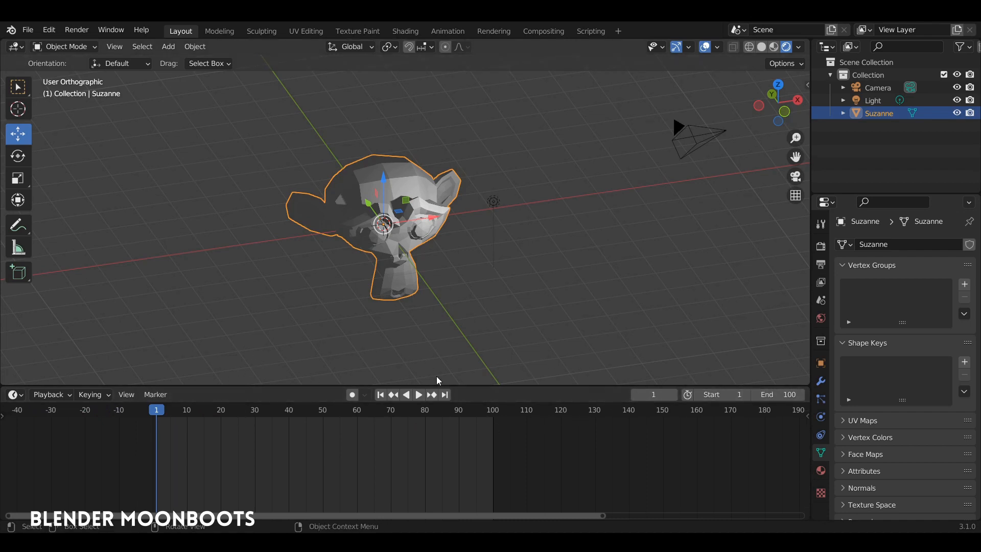
Step: Move the timeline's playhead to frame 0
left_click(153, 410)
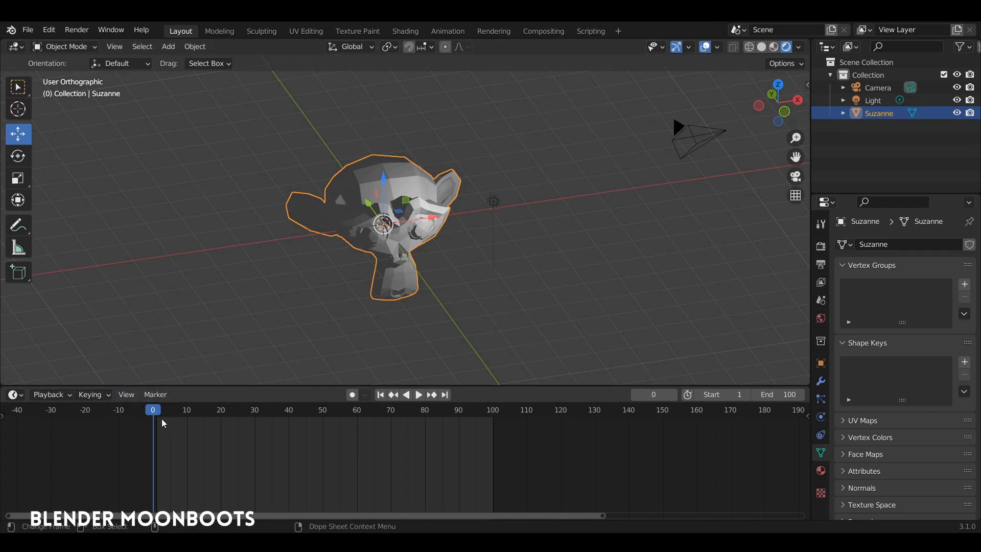
left_click_drag(155, 412, 87, 483)
left_click_drag(154, 412, 106, 451)
left_click(55, 395)
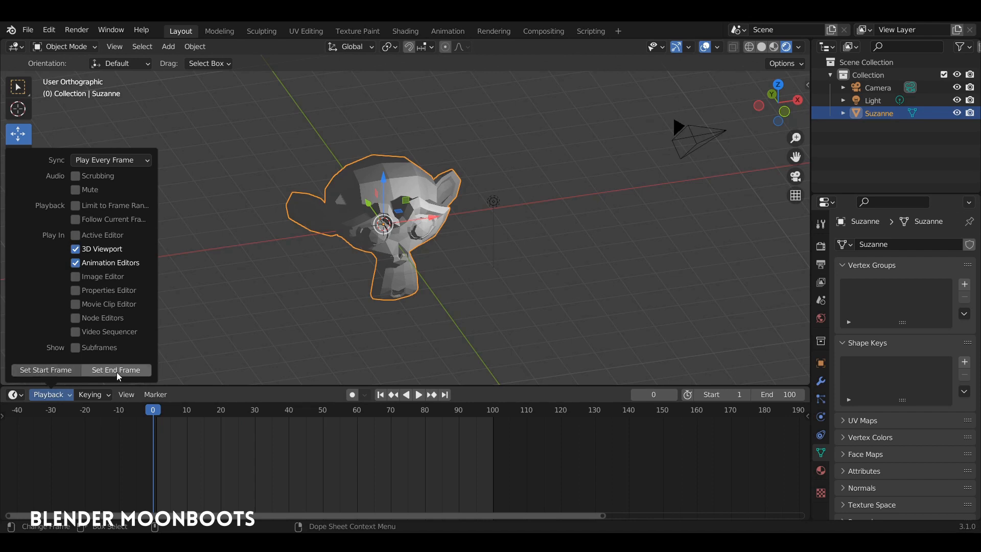
right_click(49, 370)
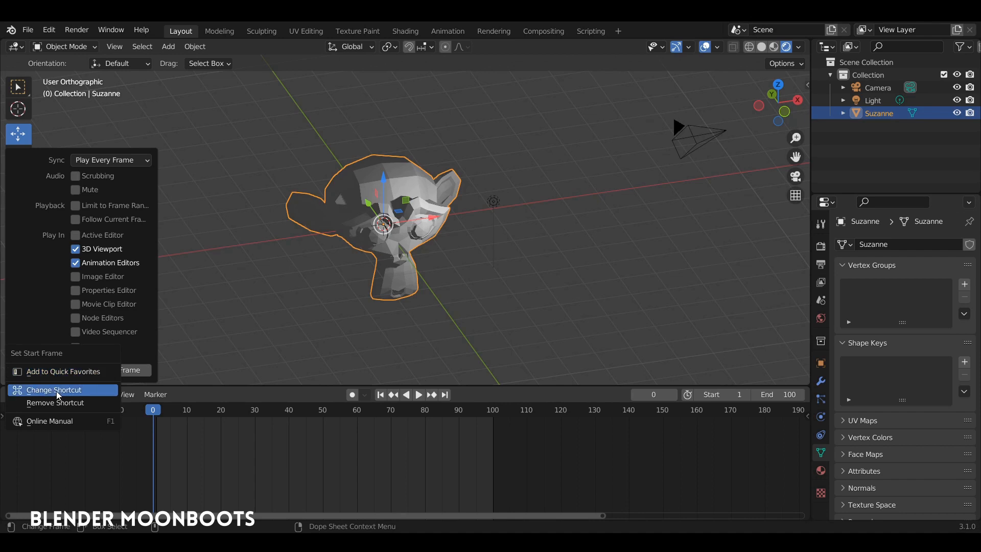
key("Escape")
left_click(50, 393)
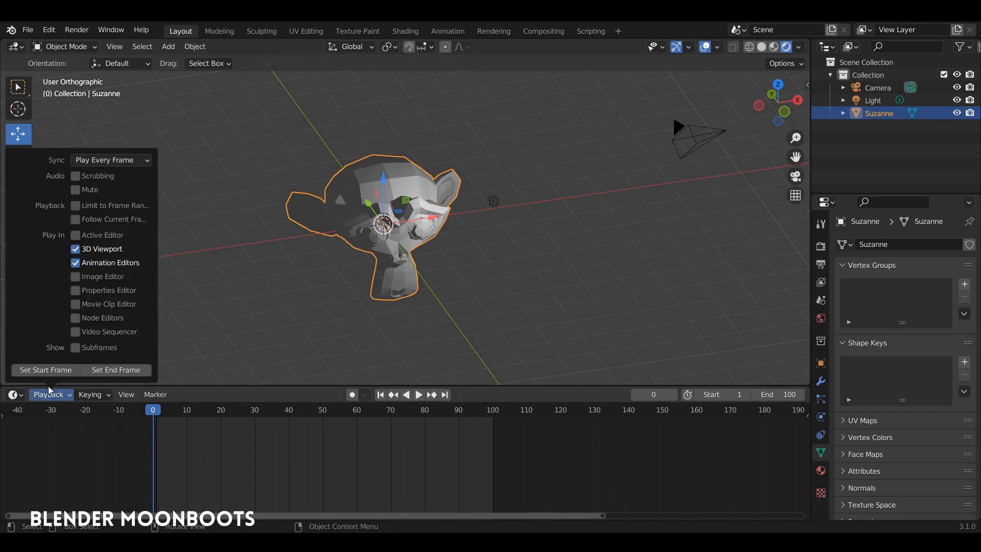
right_click(112, 371)
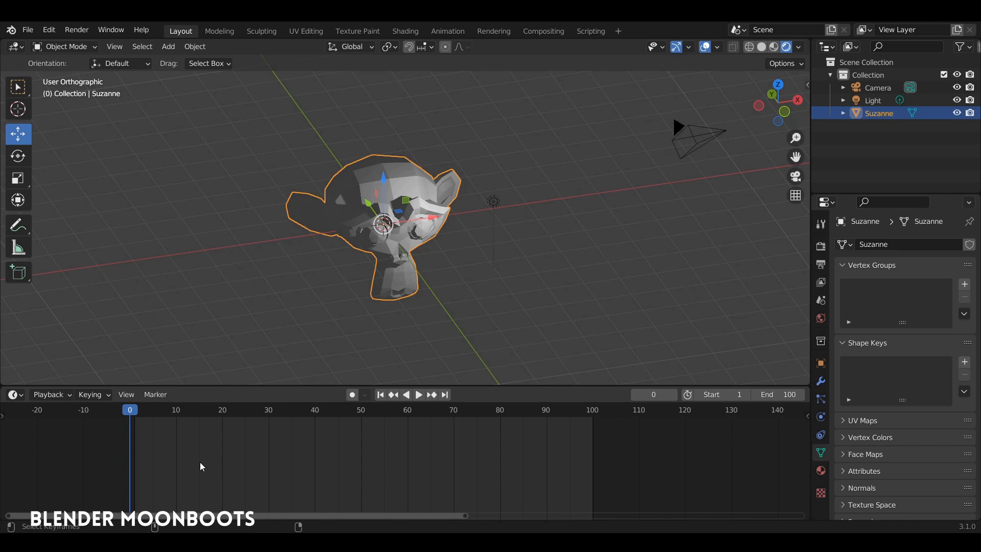
Step: Set the playback range to start at frame 0 and end at frame 60, returning the playhead to frame 0
key("ctrl+Home")
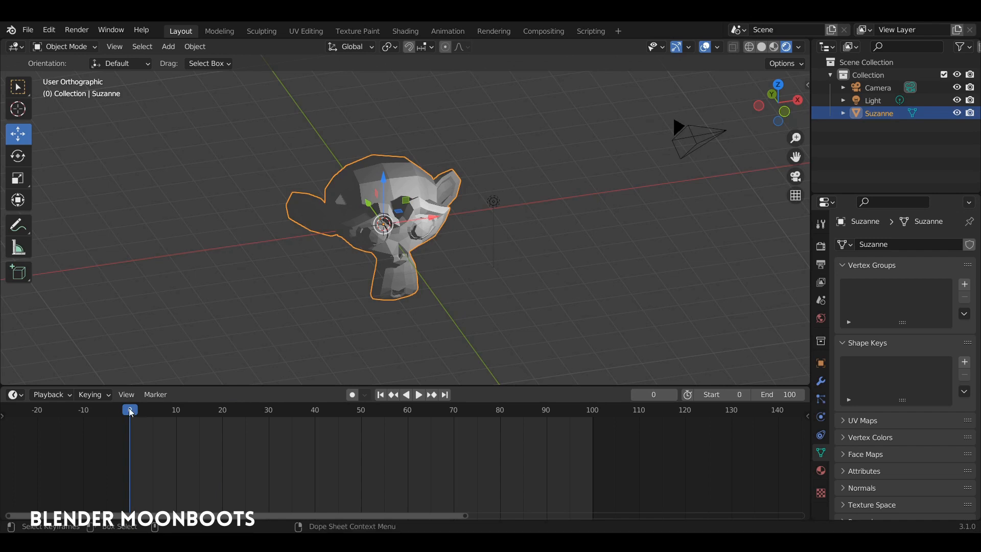
left_click_drag(131, 413, 404, 458)
key("ctrl+End")
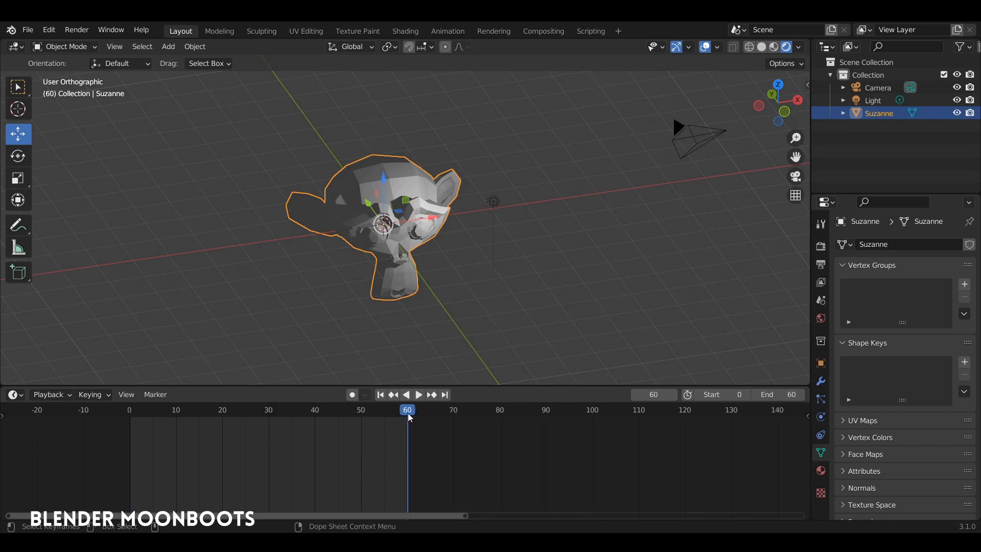
left_click_drag(408, 413, 102, 495)
middle_click_drag(271, 455, 359, 457)
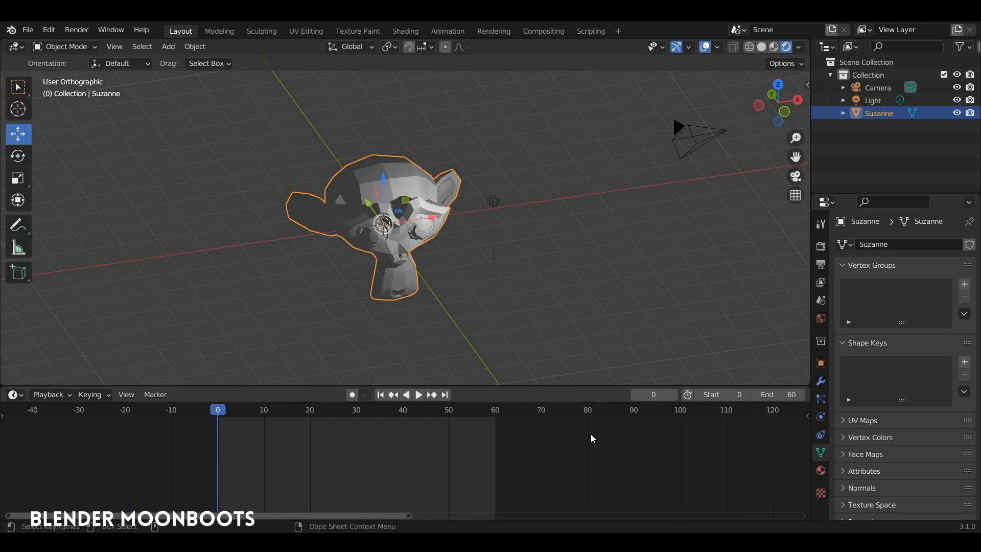
middle_click_drag(495, 446, 519, 457, "ctrl")
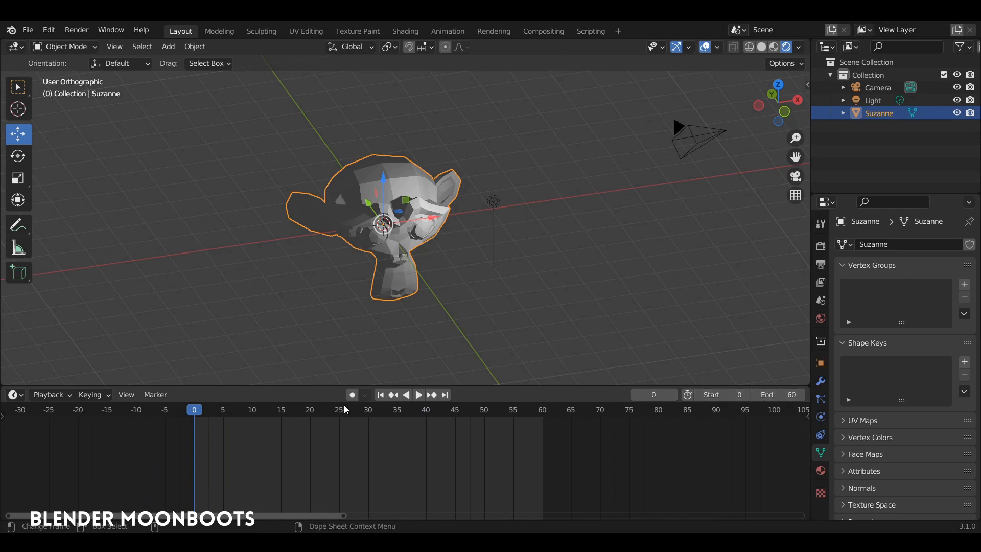
Step: Play the timeline briefly to preview the range, stop it and return the playhead to frame 0
key("space")
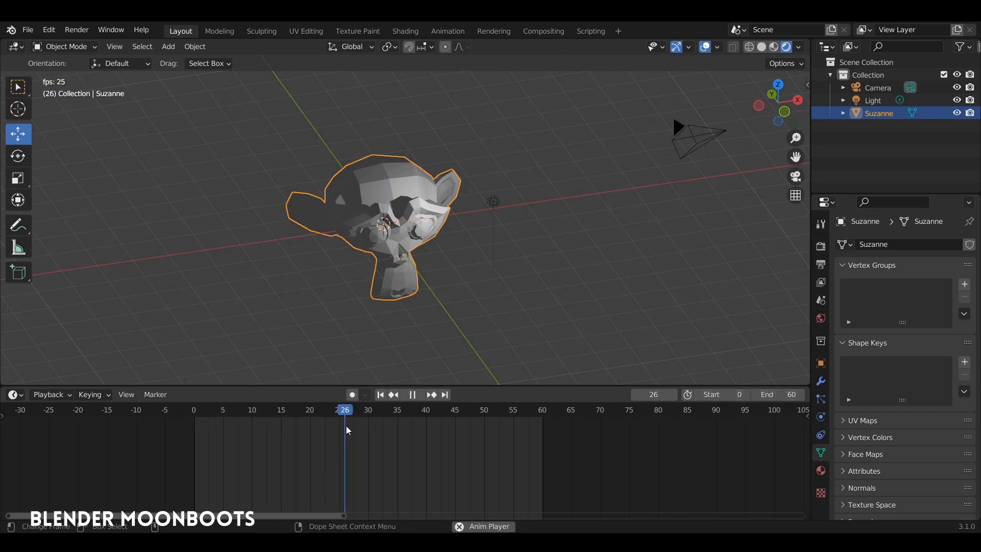
key("space")
left_click_drag(415, 409, 178, 484)
Step: Insert a Location, Rotation & Scale keyframe for the monkey at frame 0
middle_click_drag(286, 357, 382, 266)
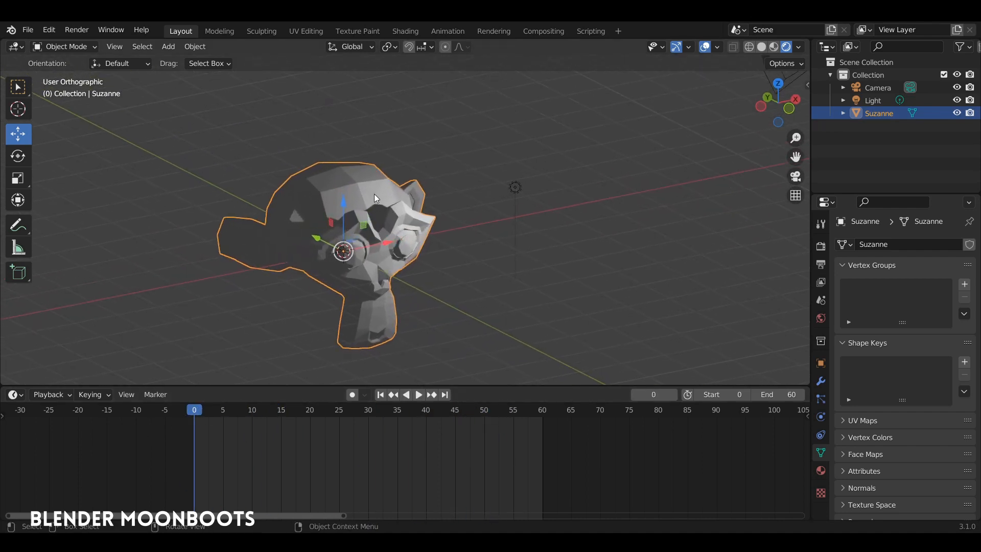
key("i")
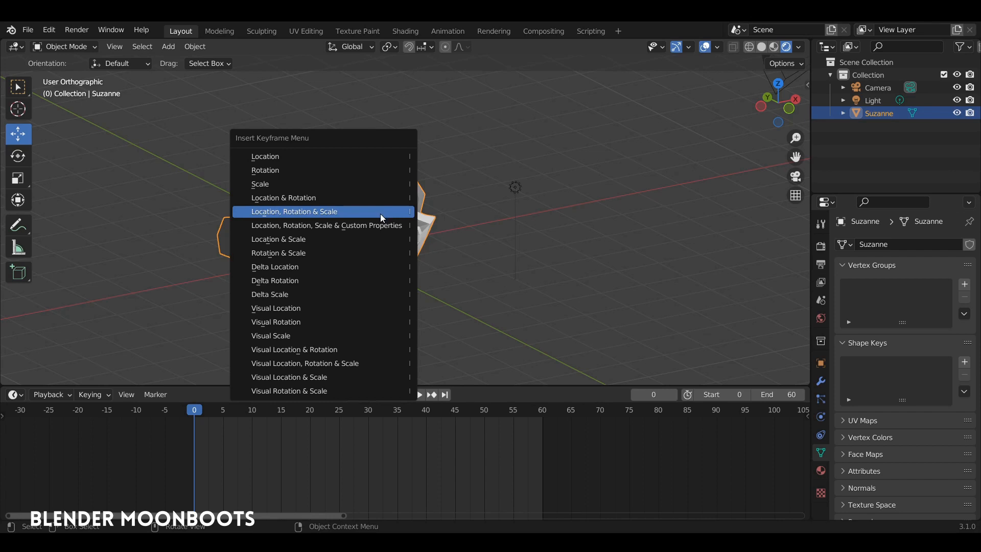
left_click(381, 213)
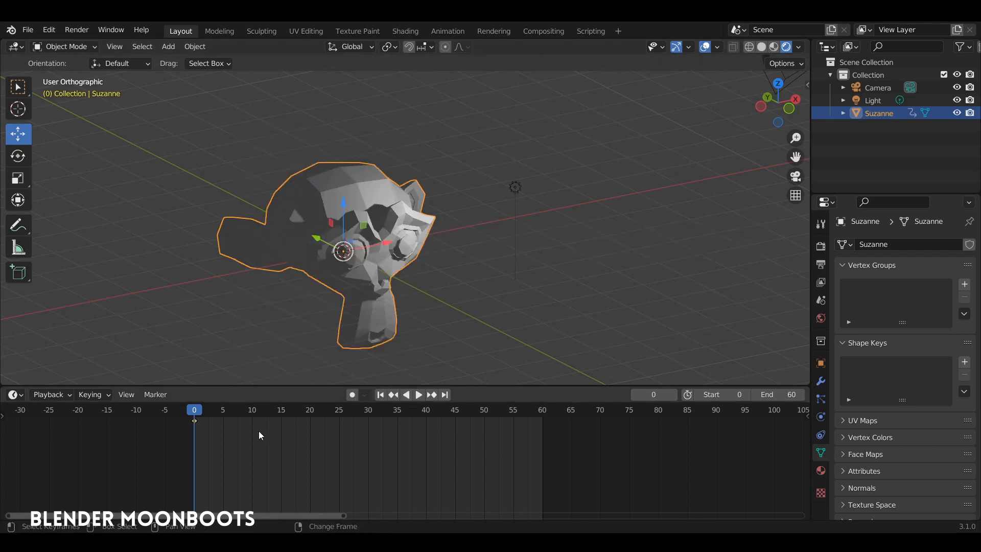
Step: At frame 60, rotate the monkey around the global Z axis and insert a Location, Rotation & Scale keyframe, viewing the result through the camera
key("shift+Right")
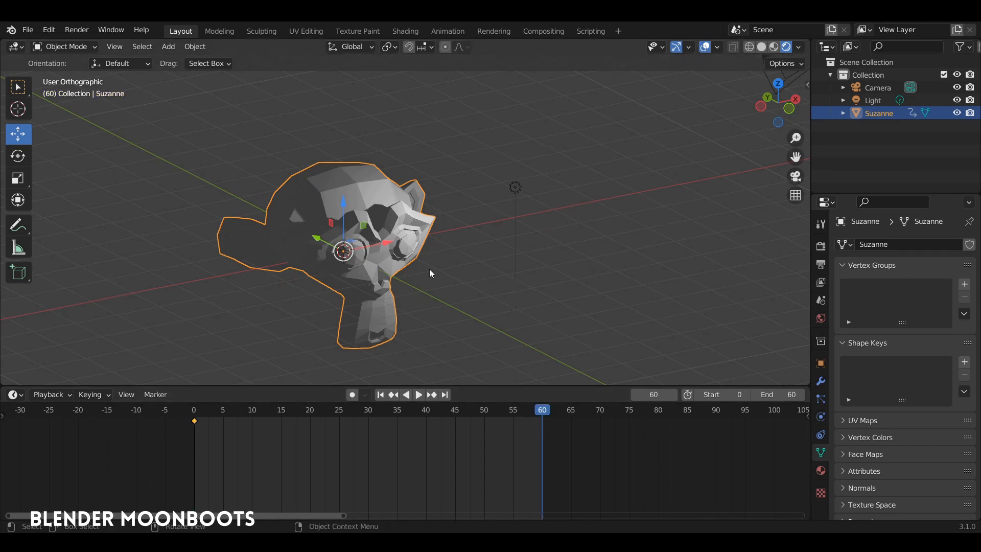
key("r")
key("z")
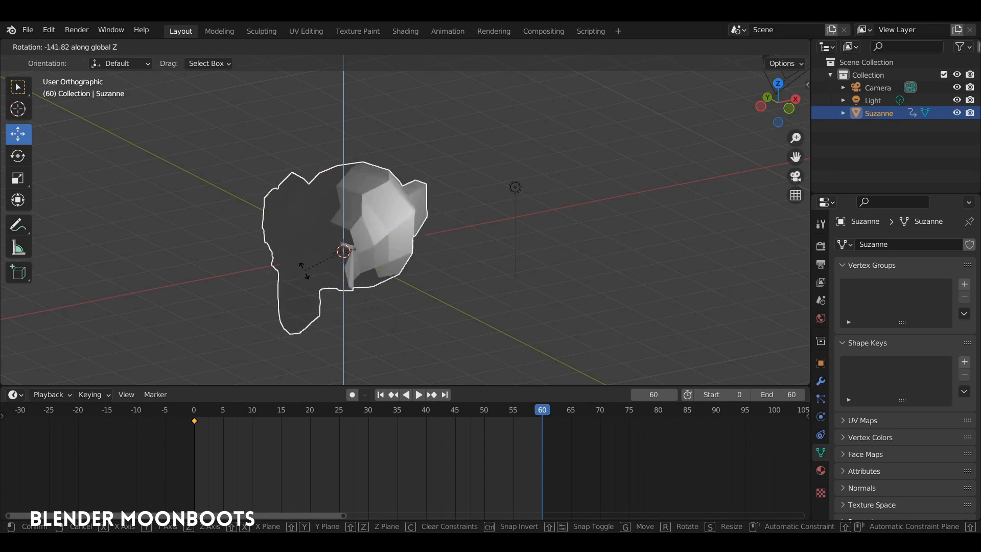
left_click(259, 196)
key("i")
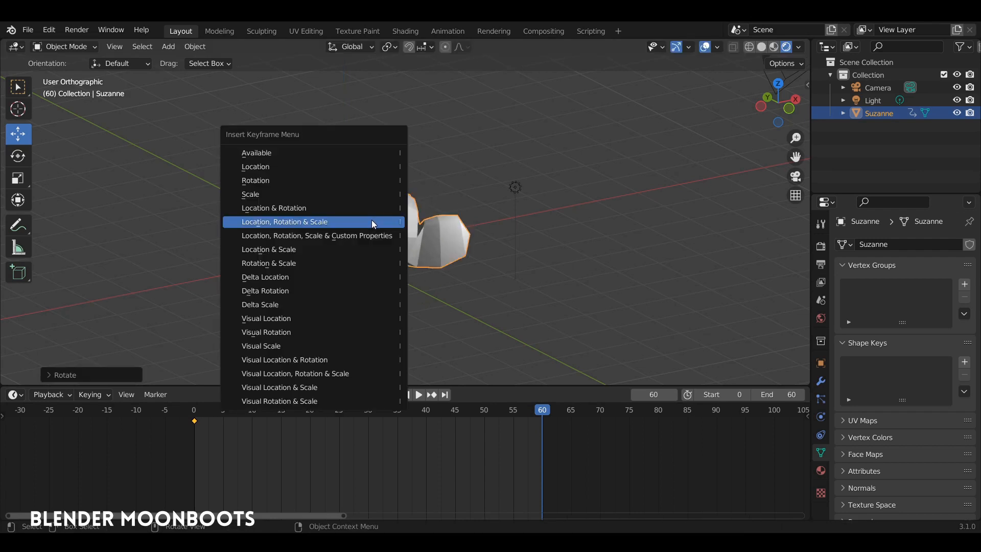
left_click(374, 221)
key("KP_0")
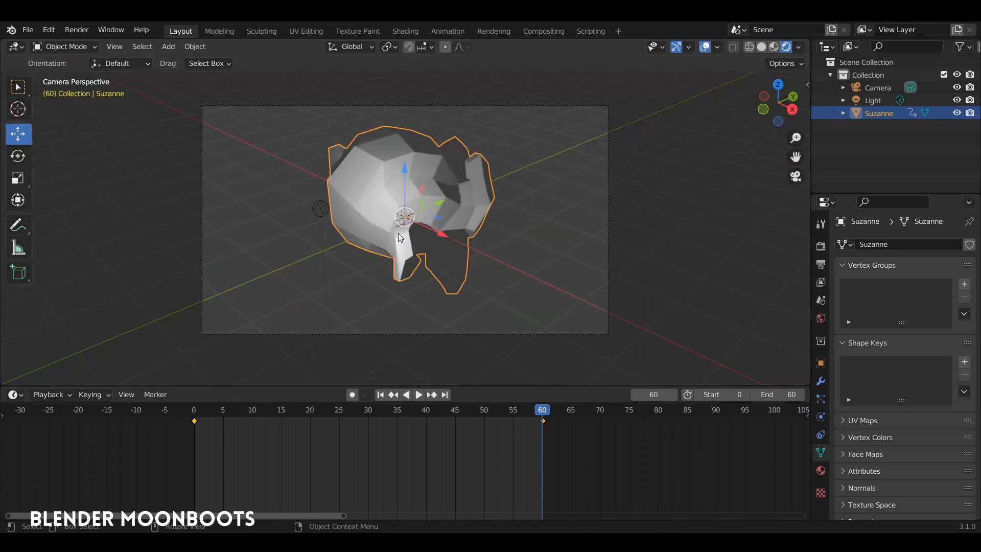
Step: Play the monkey's rotation animation through the camera, stop it and return the playhead to frame 0
key("space")
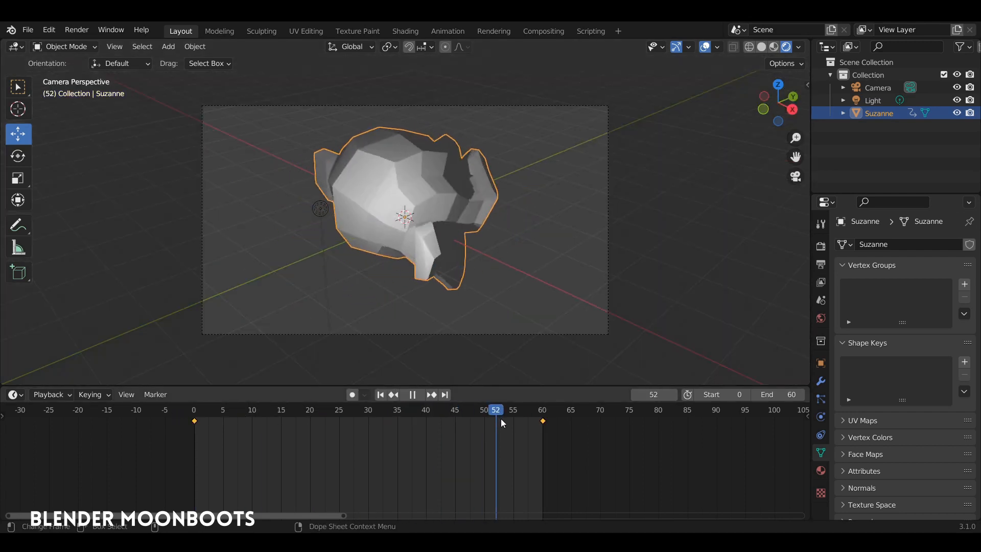
left_click_drag(531, 424, 158, 433)
key("space")
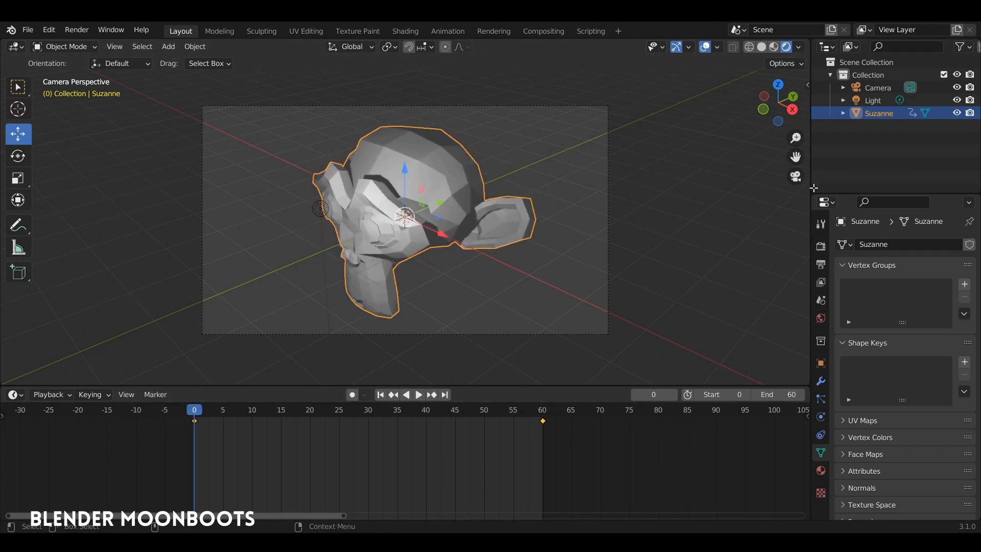
Step: Enlarge the properties editor and choose Eevee as the scene's render engine
left_click_drag(827, 194, 823, 130)
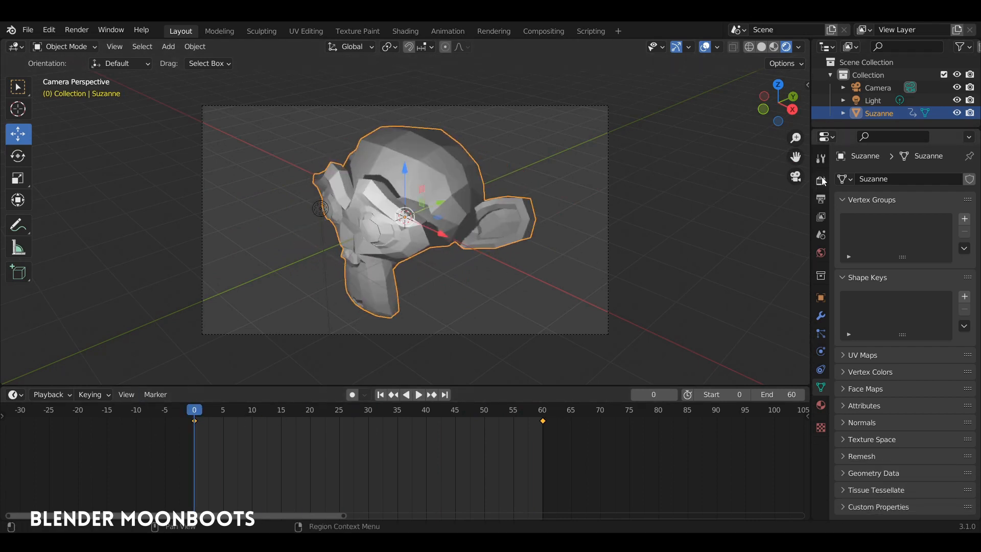
left_click(822, 181)
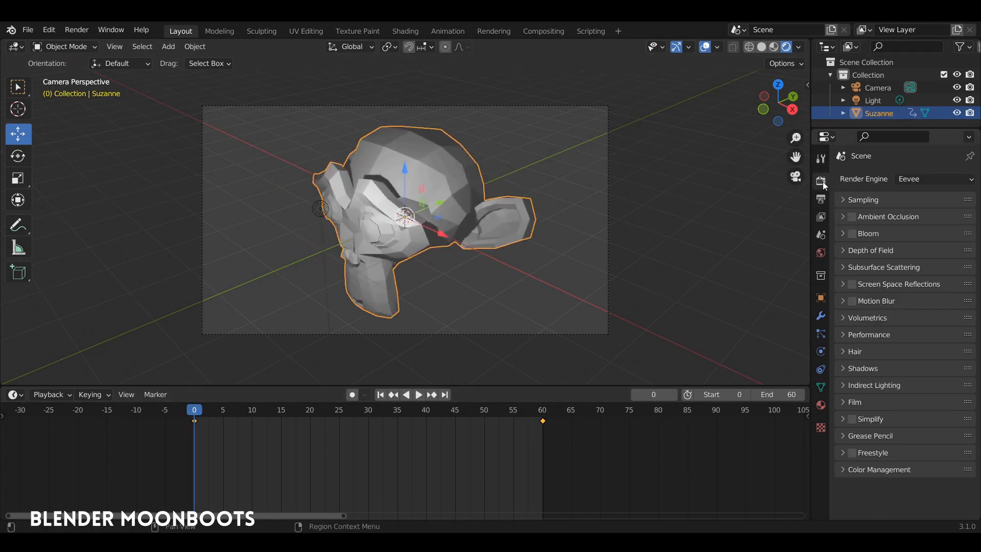
left_click(909, 179)
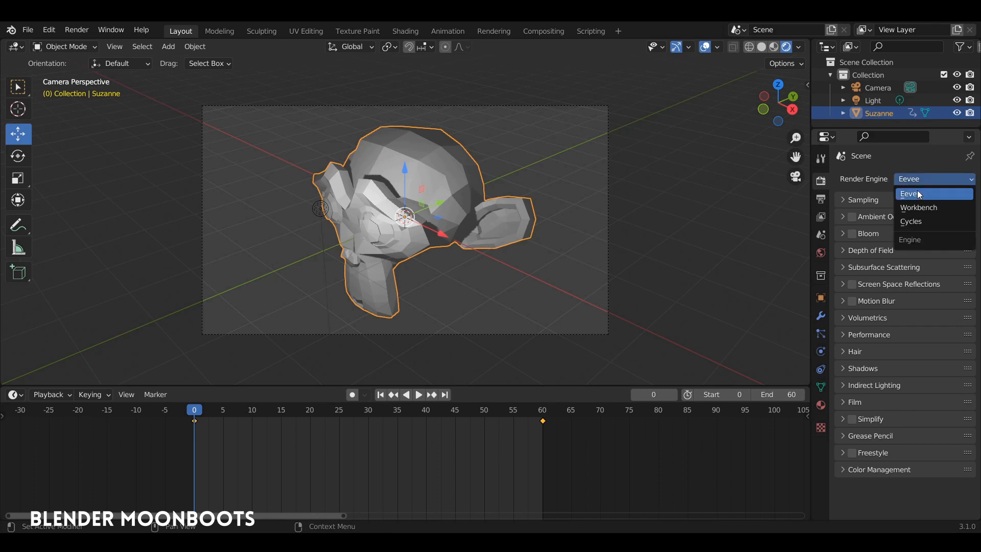
left_click(917, 193)
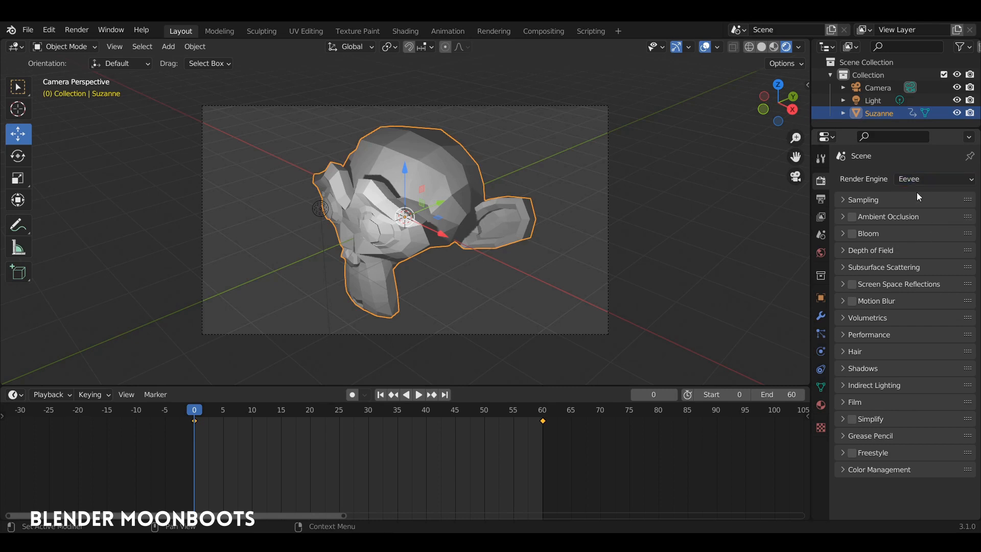
Step: Set the output resolution scale to 50% and the render output folder to the jpg folder in Downloads
left_click(823, 201)
left_click_drag(811, 205, 779, 204)
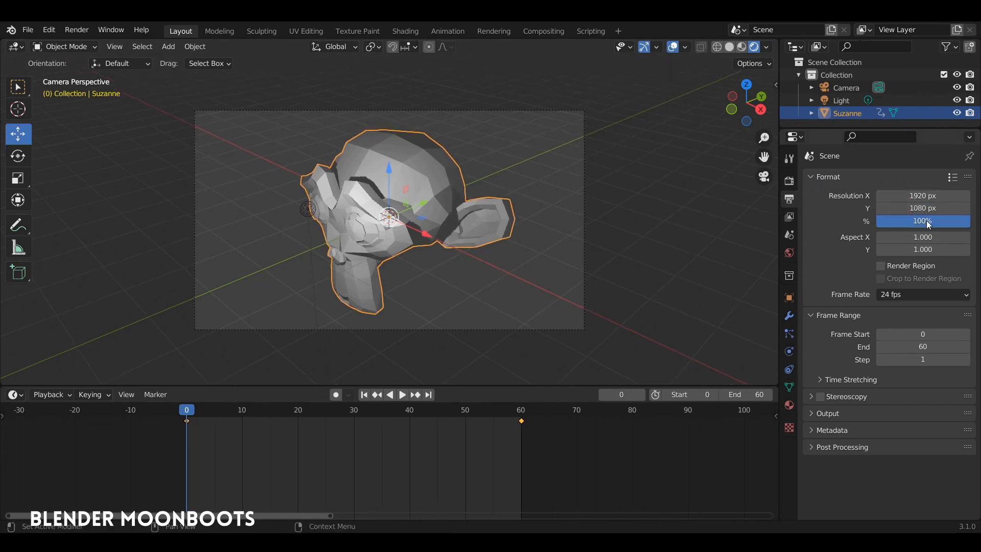
left_click_drag(926, 222, 871, 226)
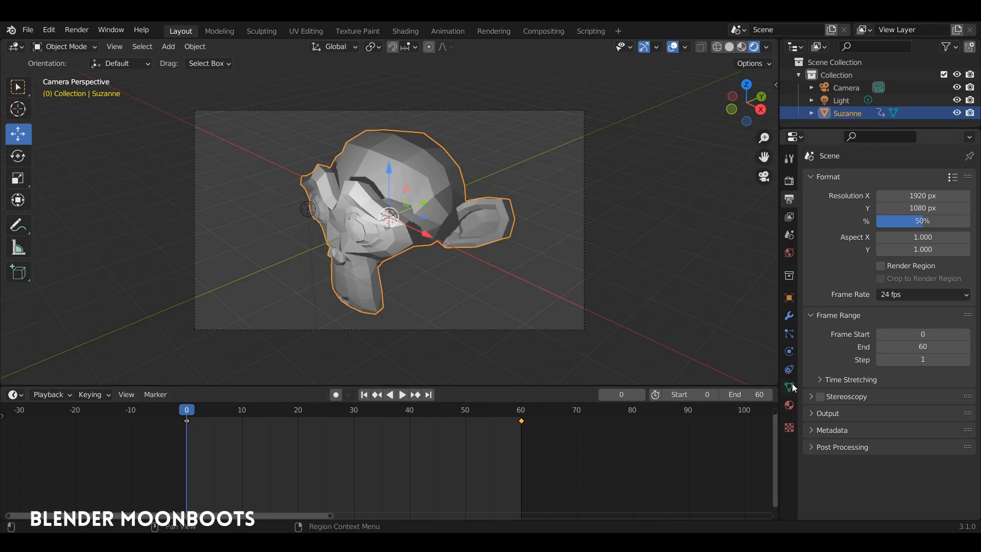
left_click(813, 415)
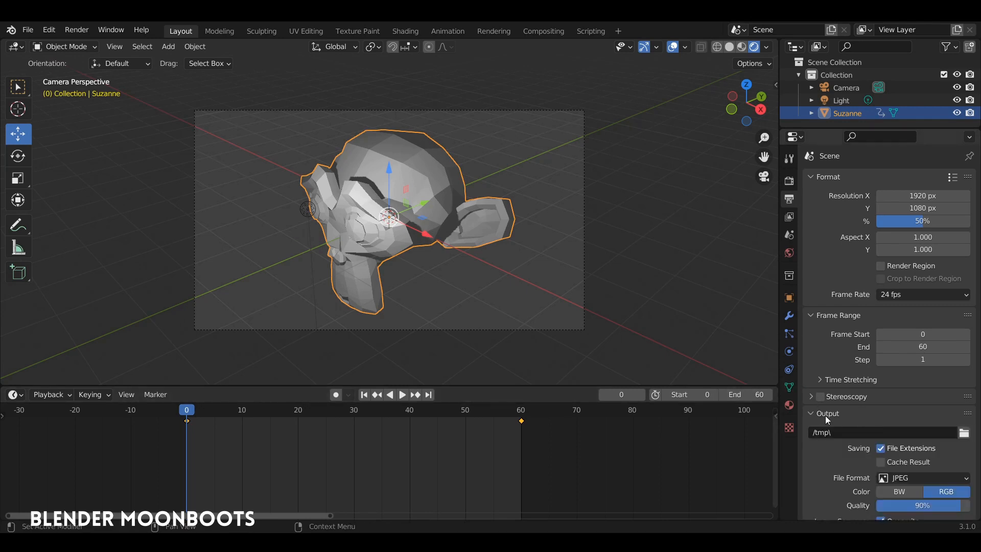
scroll(826, 415, "down", 3)
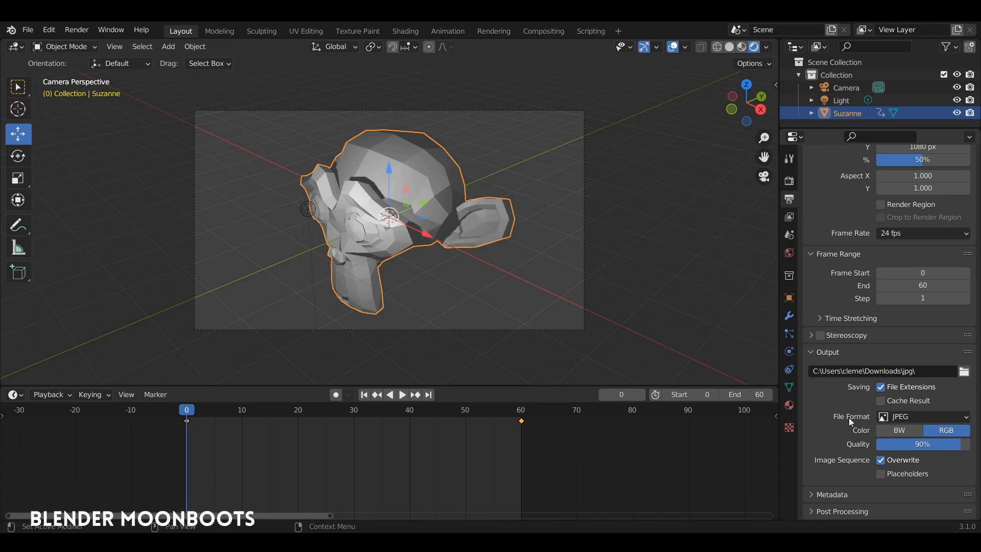
Step: Try a transparent film background in the render settings and turn Transparent off again
left_click(911, 416)
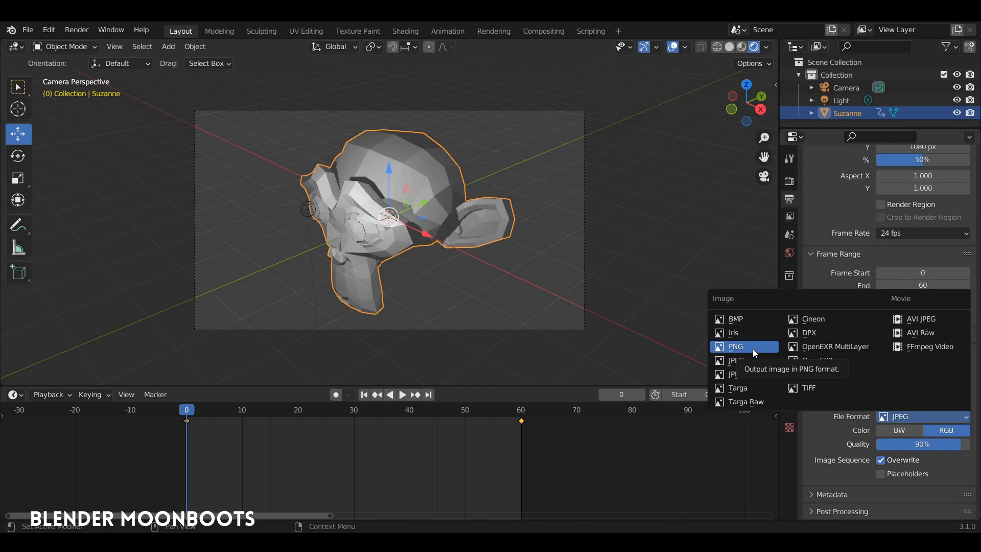
left_click(794, 182)
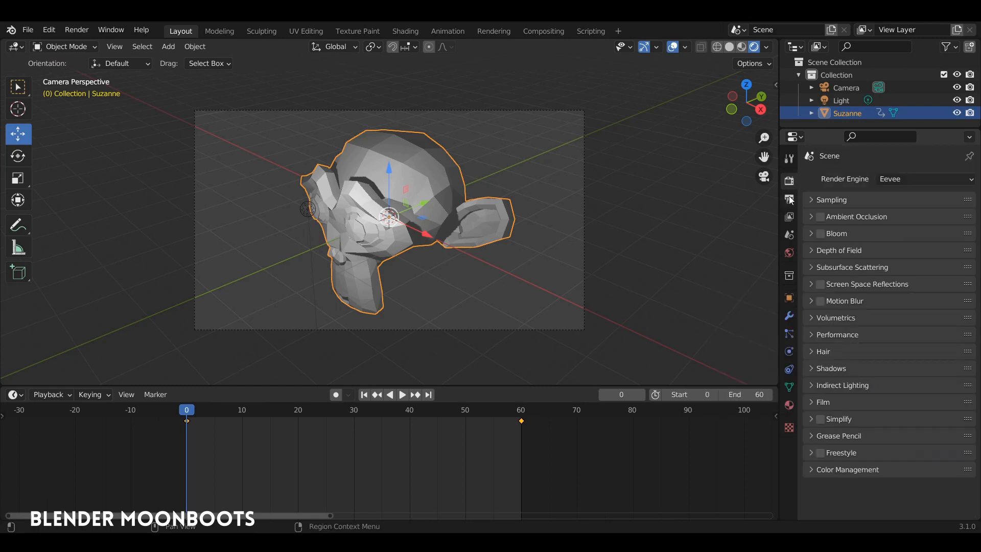
left_click(819, 403)
left_click(881, 436)
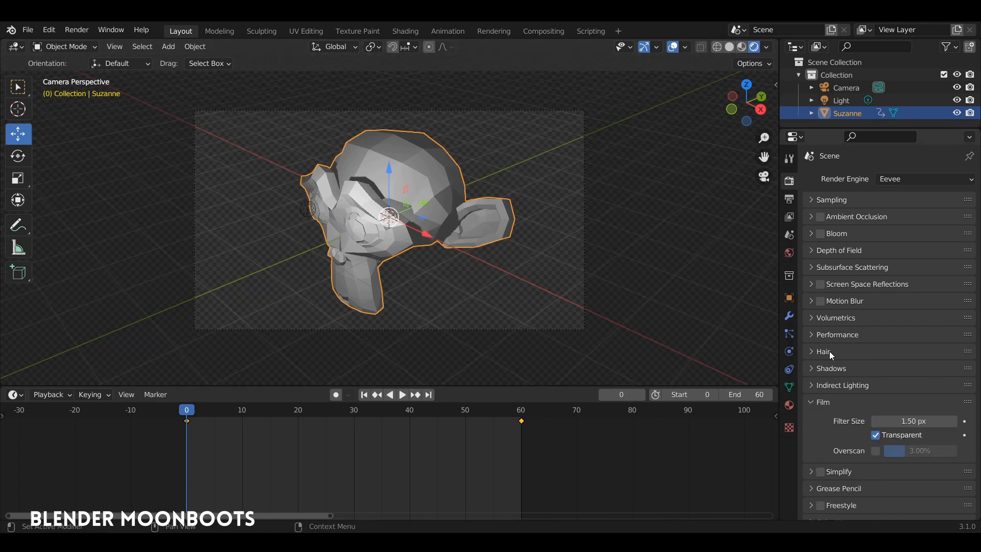
left_click(884, 437)
Step: Try PNG with RGBA color as the output format, and restore the file format to JPEG
left_click(789, 199)
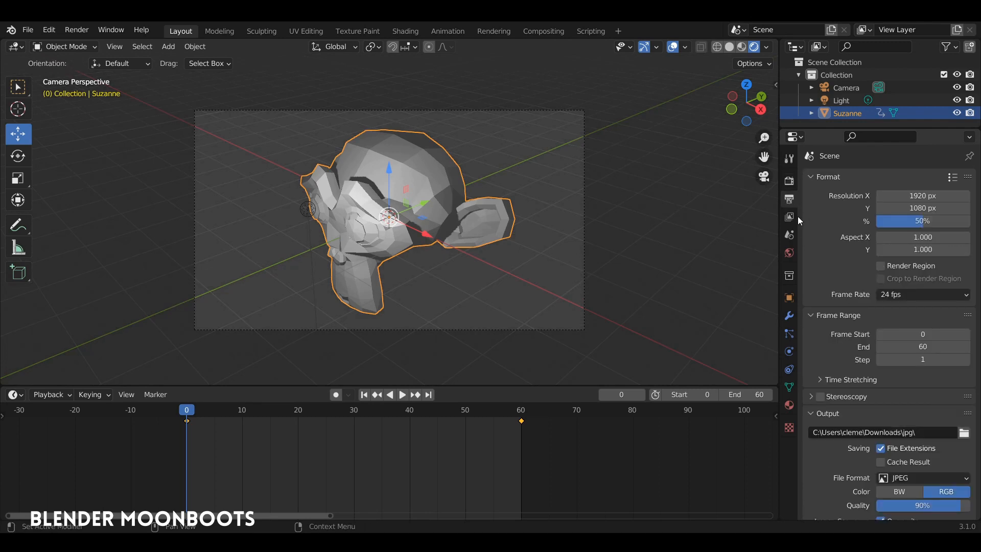
scroll(878, 435, "down", 3)
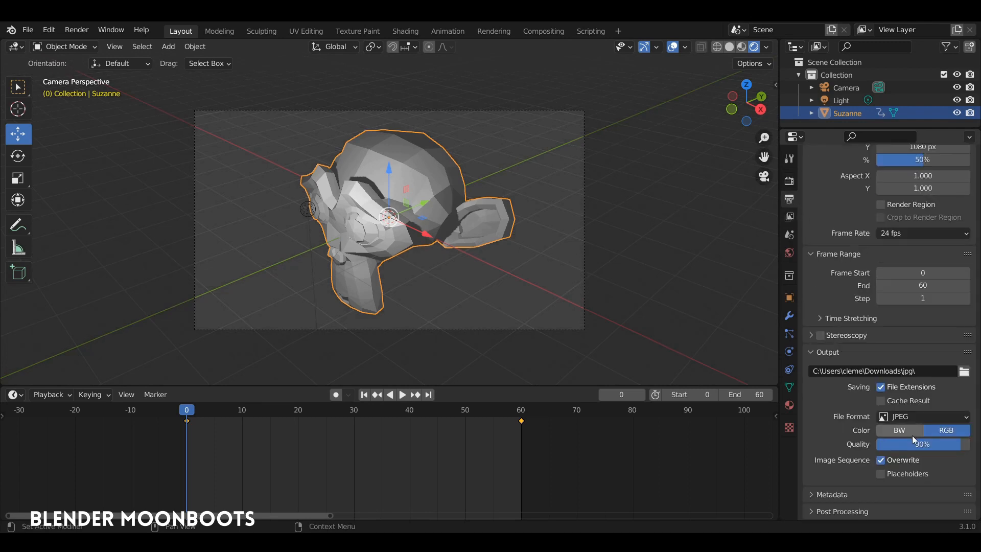
left_click(909, 416)
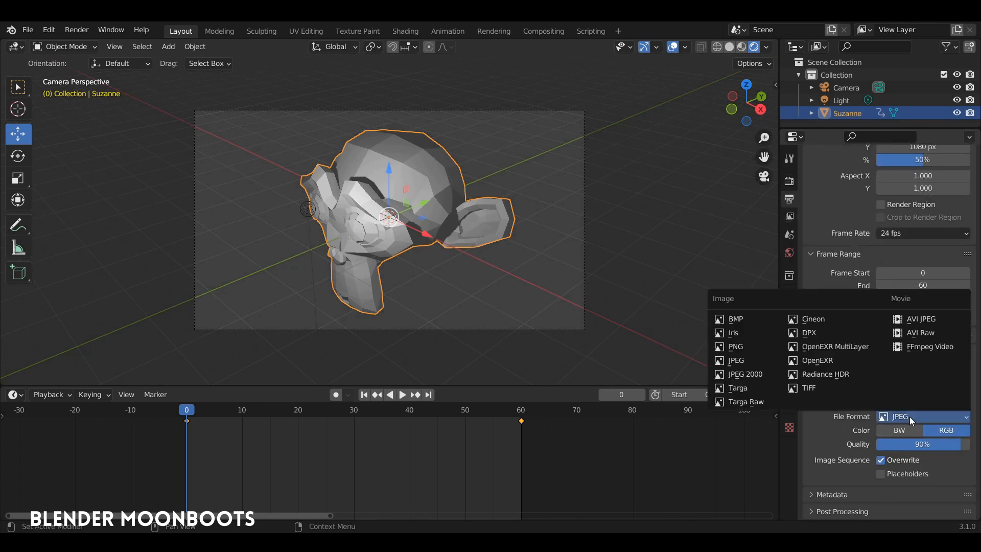
left_click(753, 348)
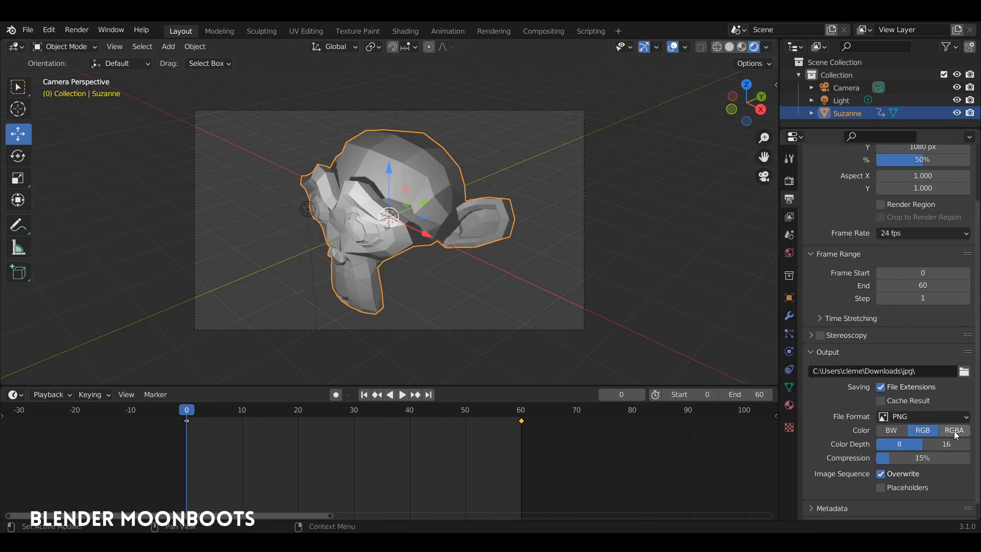
left_click(940, 433)
left_click(925, 434)
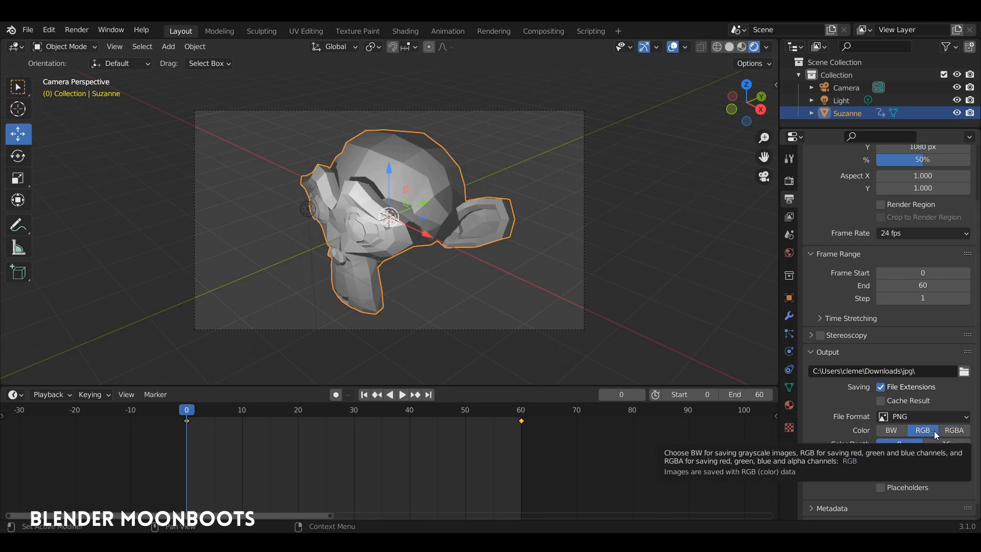
left_click(958, 433)
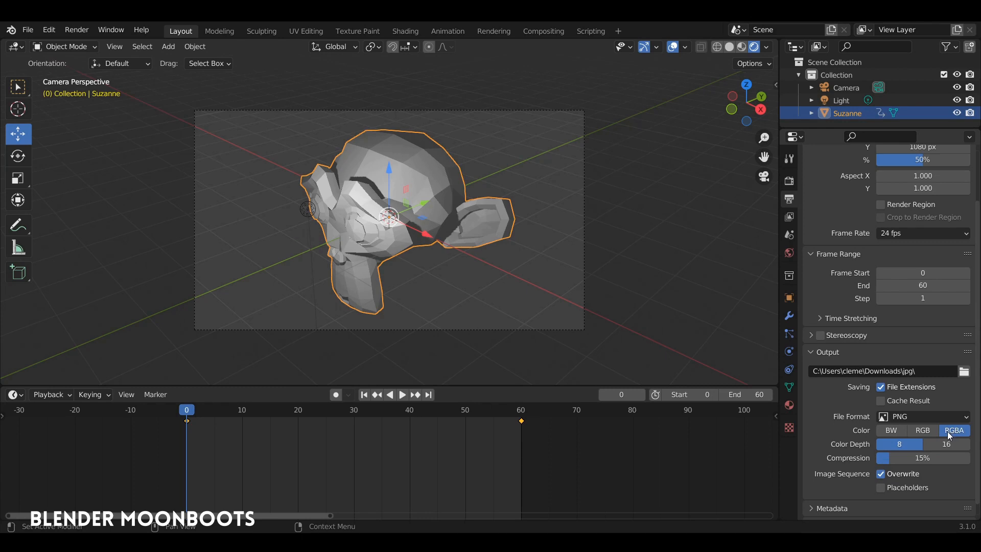
left_click(923, 417)
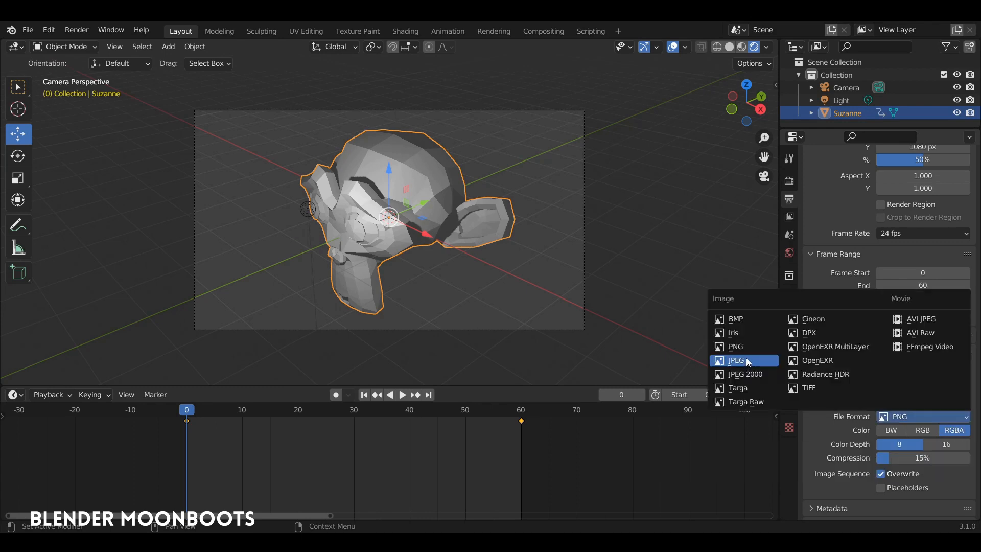
left_click(746, 357)
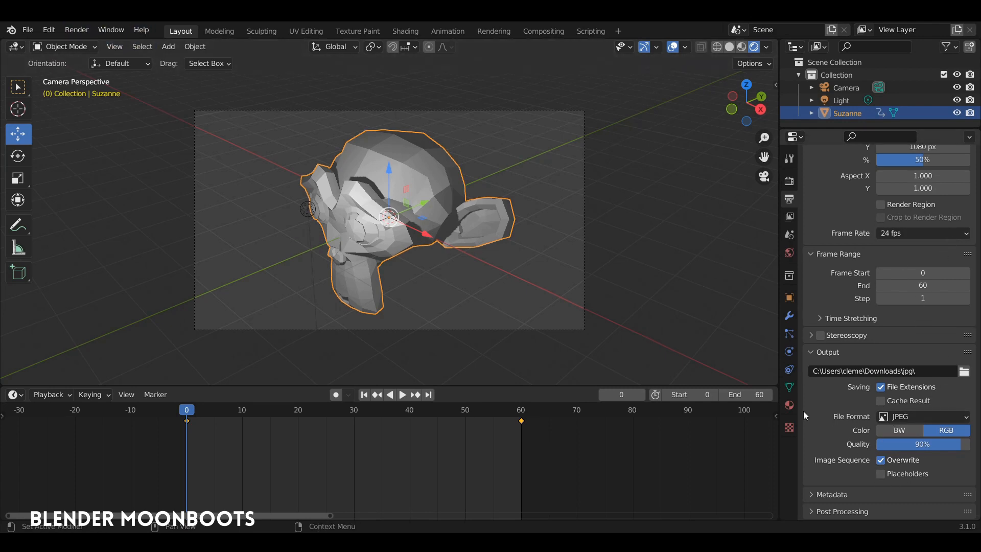
Step: Render the full animation as a JPEG image sequence
left_click(70, 33)
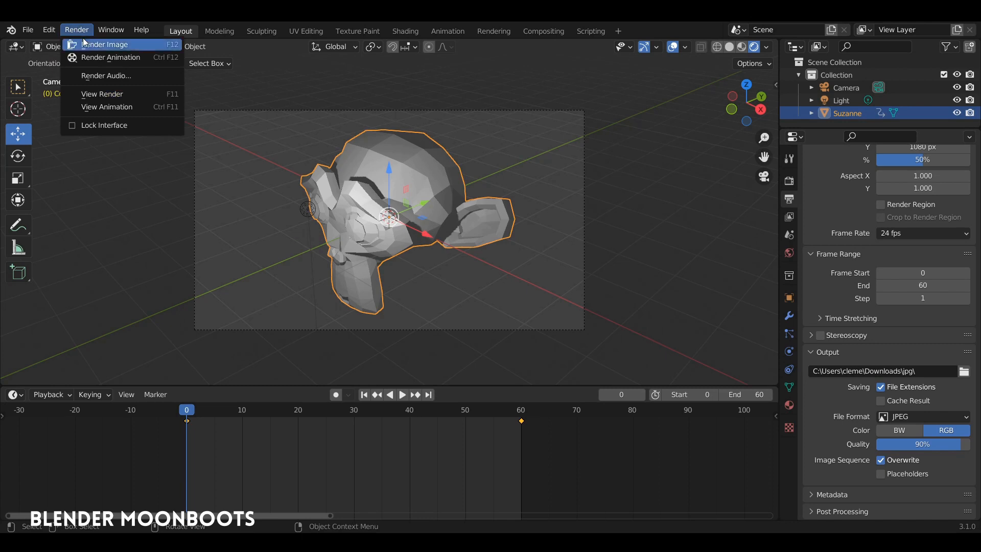
left_click(138, 57)
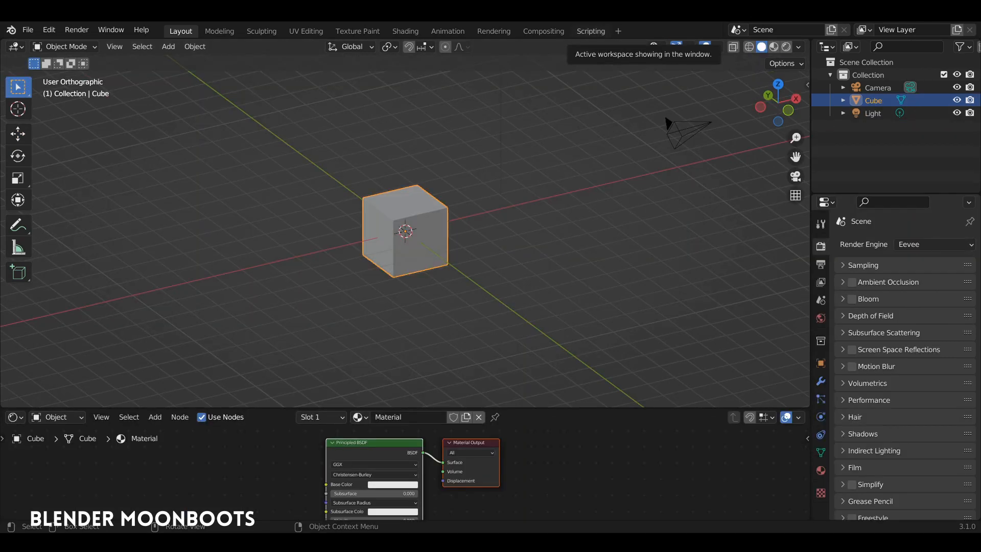
Step: In the new default scene, enlarge the Shader Editor area and change it to a Video Sequencer
left_click_drag(366, 406, 380, 364)
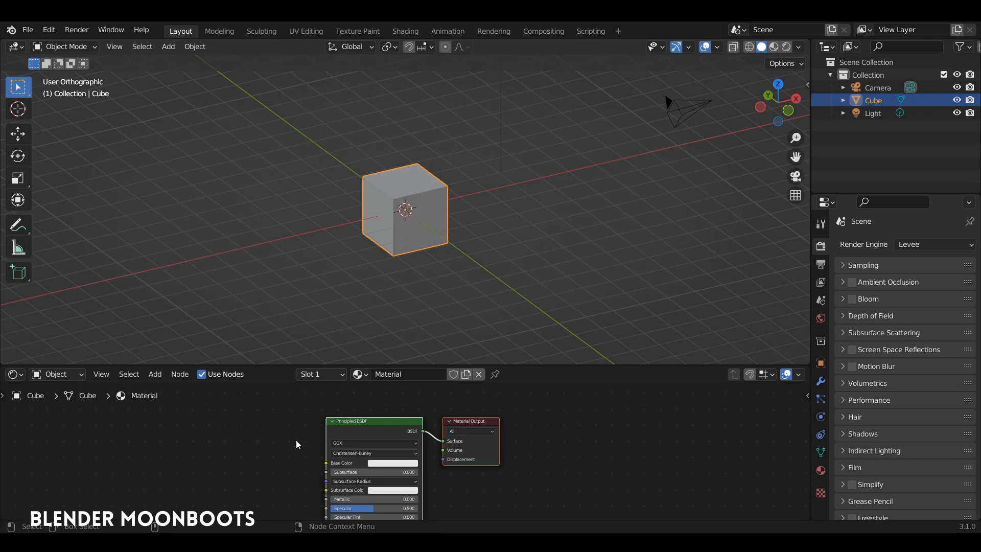
left_click(14, 374)
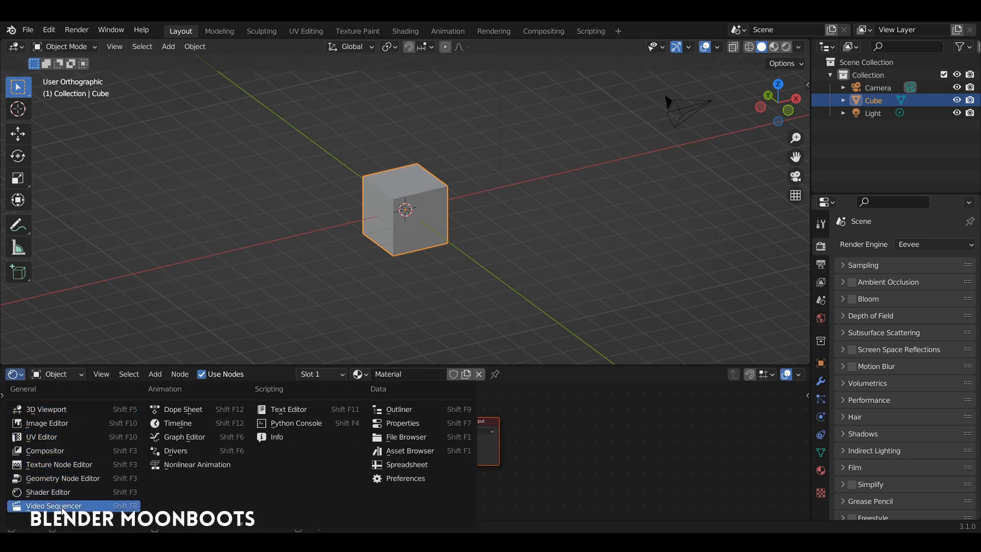
left_click(119, 506)
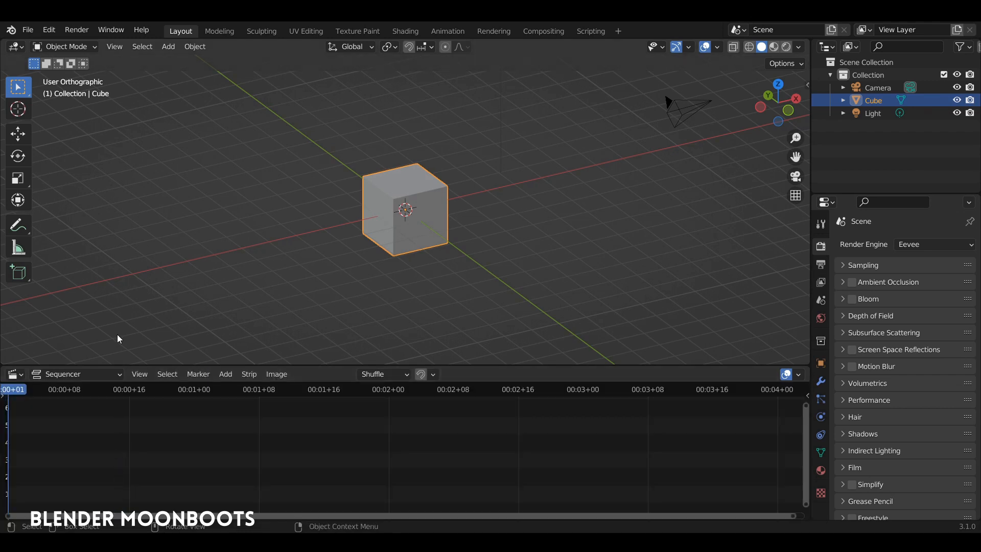
Step: Change the 3D Viewport area to a Video Sequencer in Preview mode
left_click(16, 47)
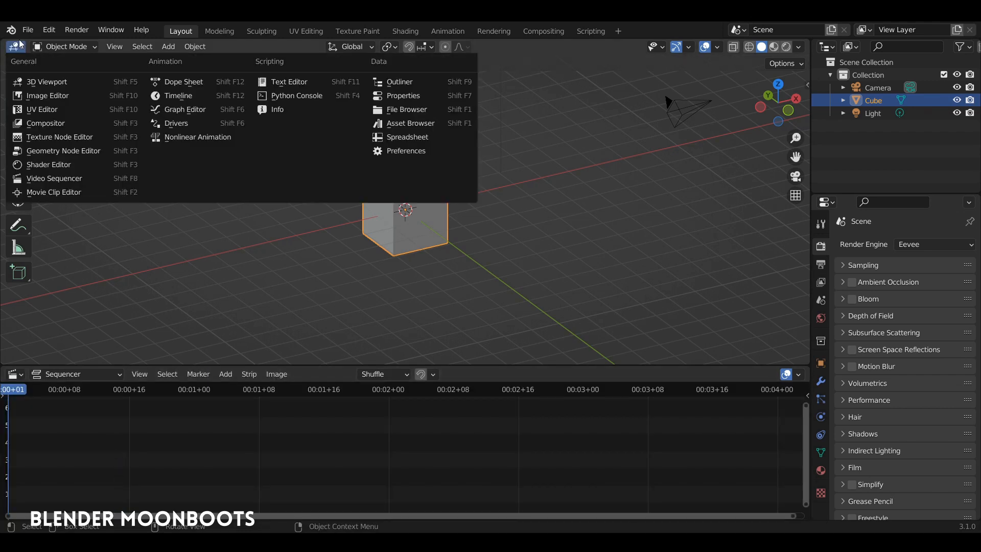
left_click(82, 179)
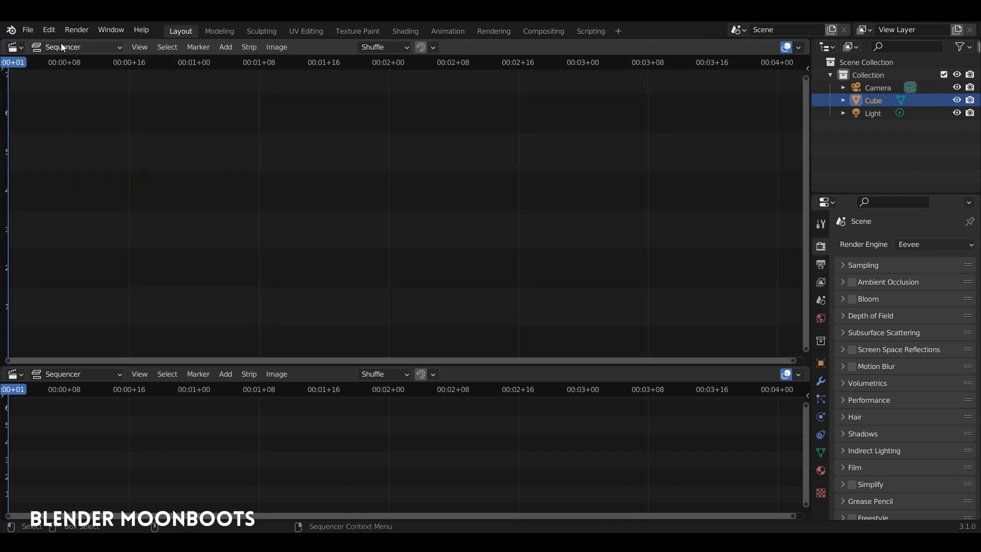
left_click(62, 46)
left_click(82, 73)
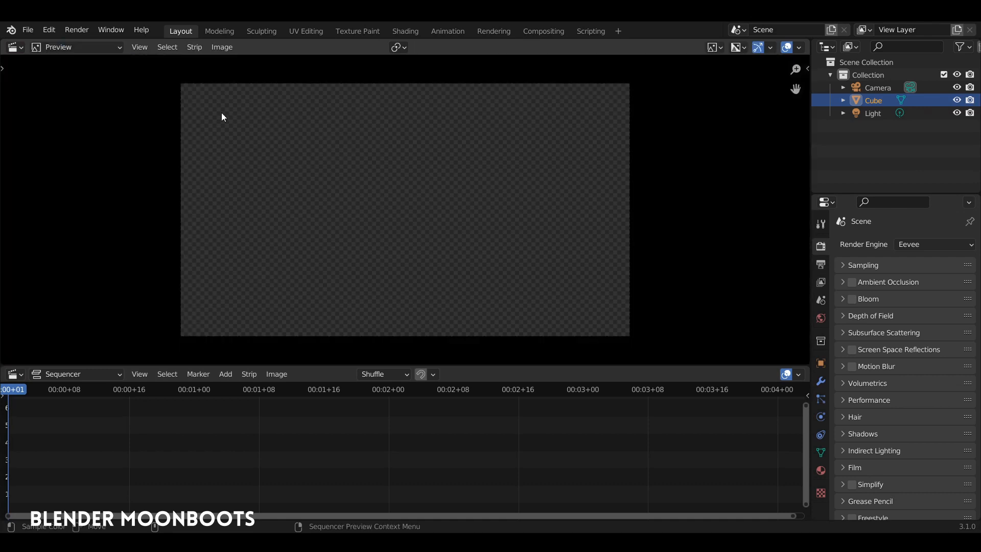
Step: Fit the whole frame range in the sequencer and play through the empty timeline
key("Home")
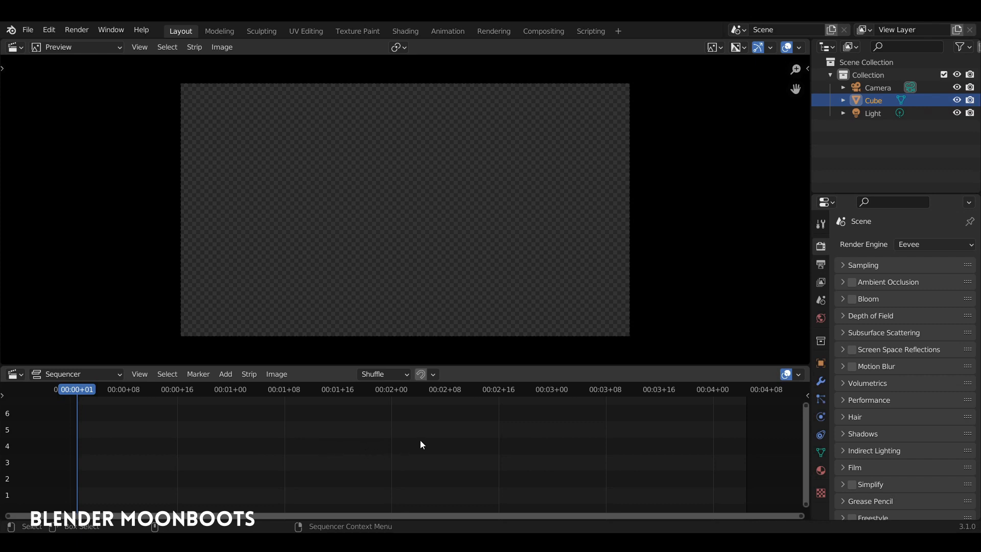
mouse_move(464, 423)
middle_mouse_down()
mouse_move(387, 435)
mouse_move(519, 427)
mouse_move(460, 429)
middle_mouse_up()
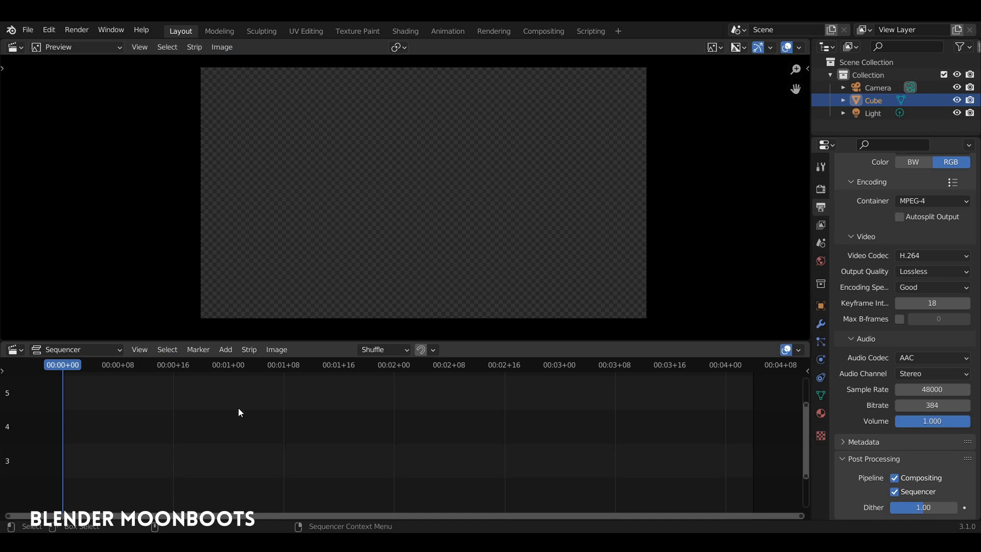
key("space")
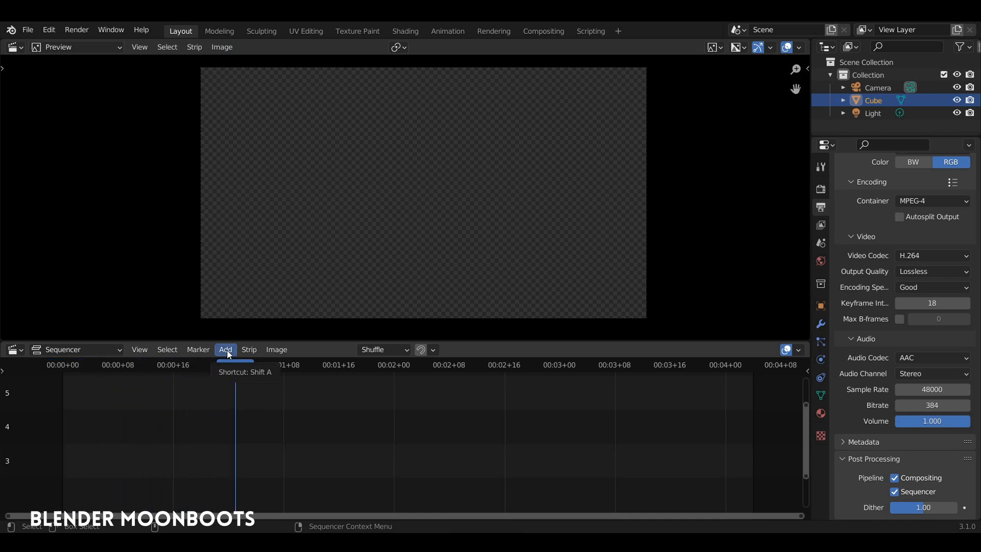
key("shift+Right")
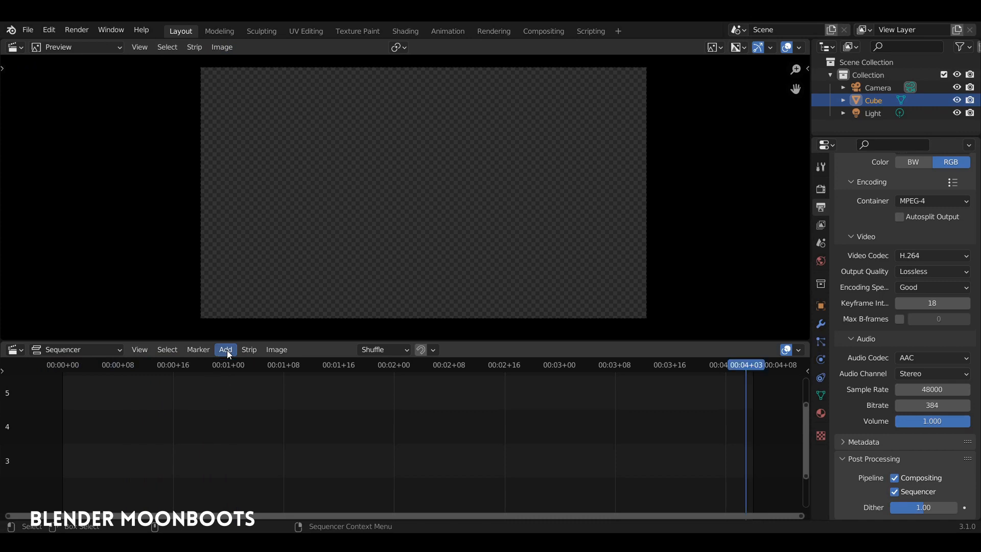
key("shift+Left")
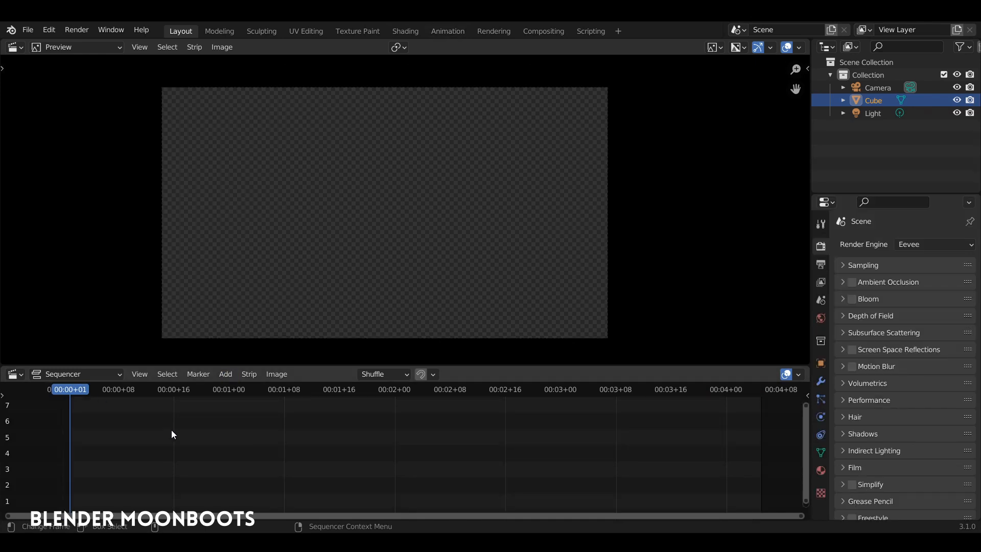
mouse_move(221, 433)
middle_mouse_down()
mouse_move(208, 437)
mouse_move(215, 435)
middle_mouse_up()
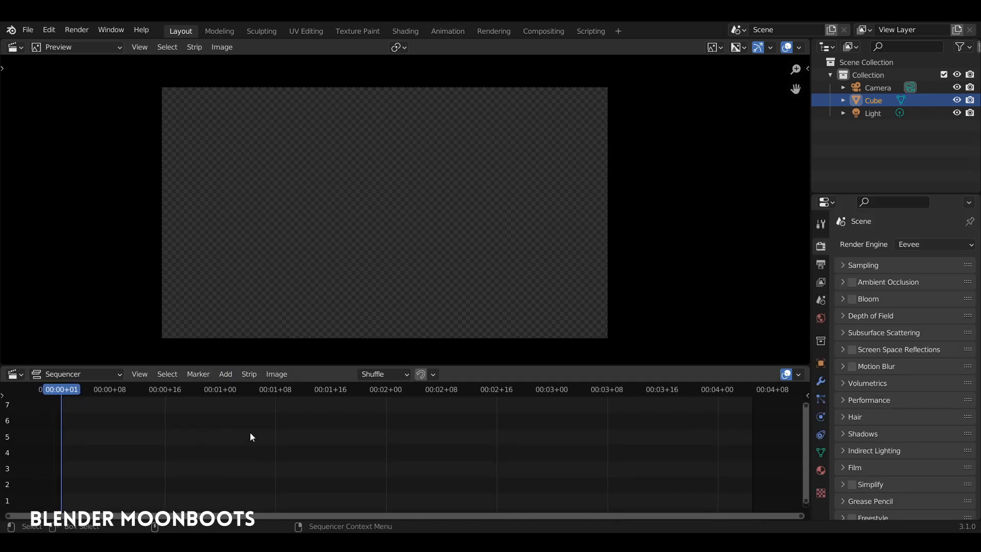
Step: Add the rendered JPEG image sequence, starting at 0000.jpg, as a strip on channel 1 and play it back
key("shift+a")
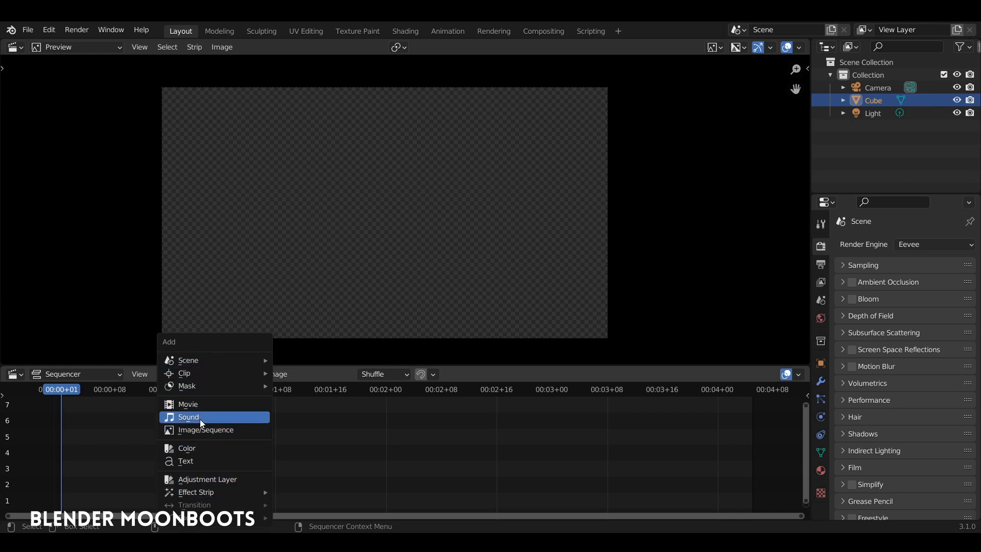
left_click(227, 427)
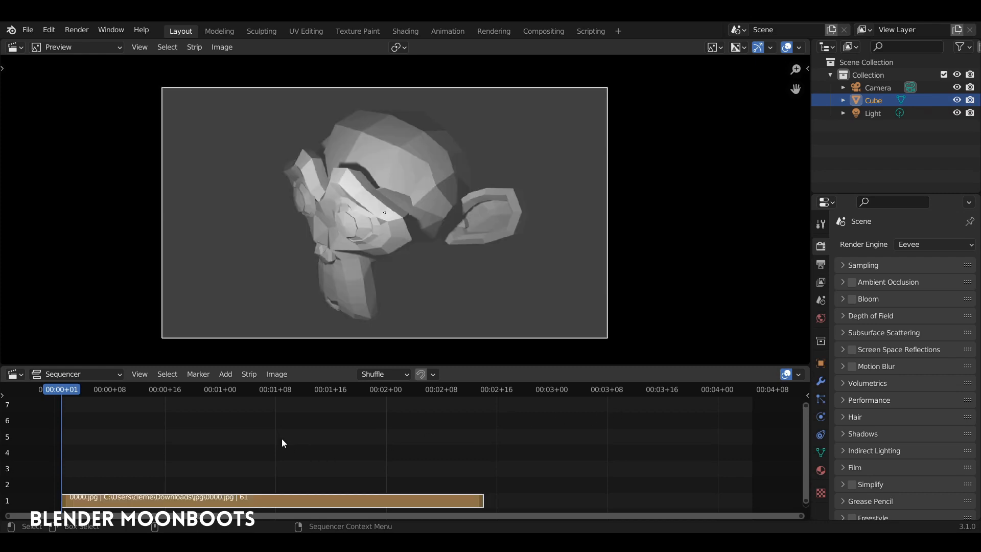
key("space")
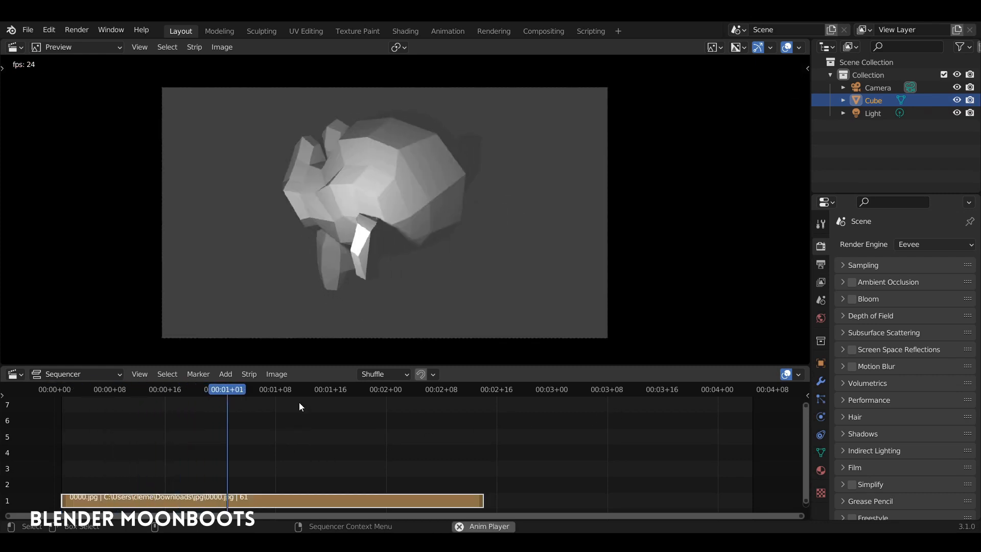
left_click_drag(299, 396, 52, 393)
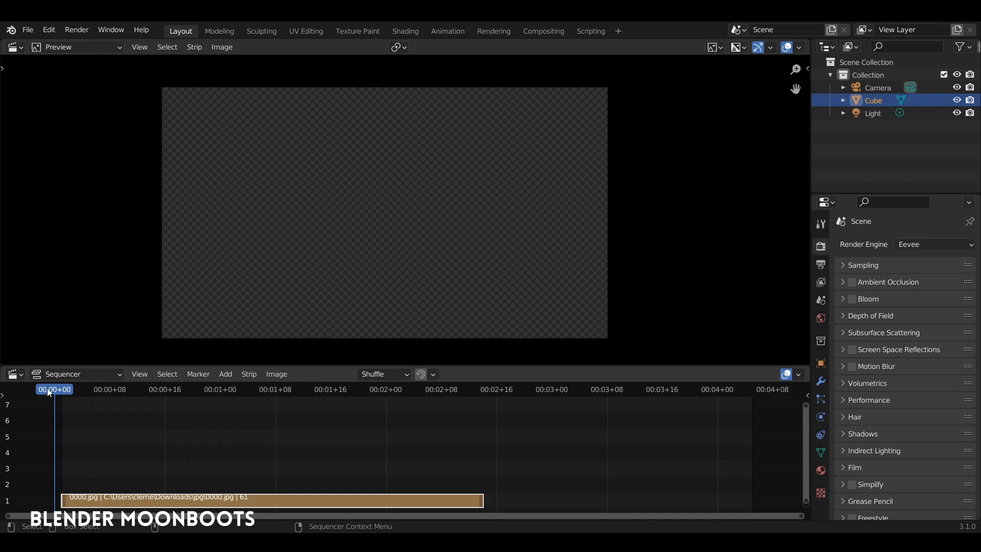
Step: Play the image sequence strip again from frame 0, then return the playhead to the beginning
middle_click_drag(112, 492, 238, 409, "ctrl")
middle_click_drag(336, 439, 332, 437, "ctrl")
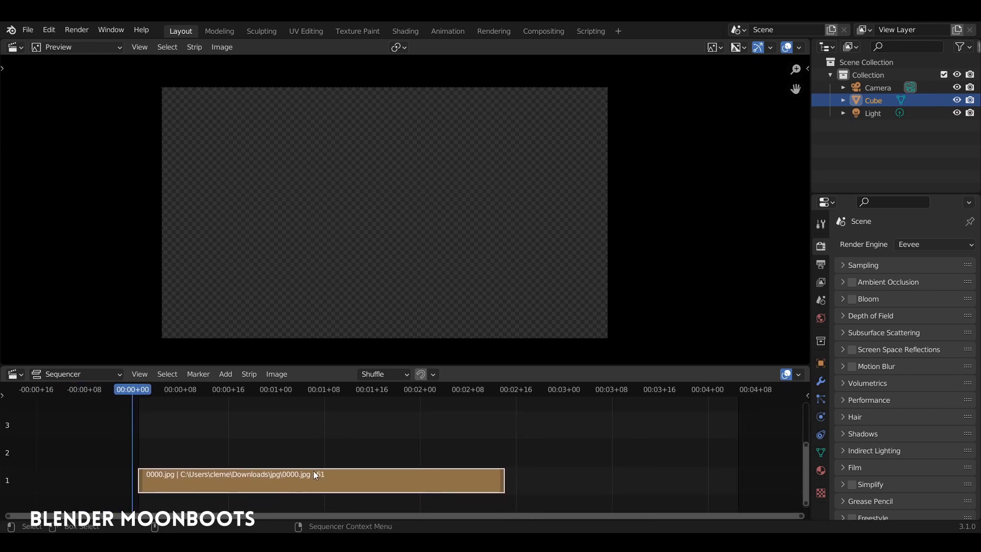
key("space")
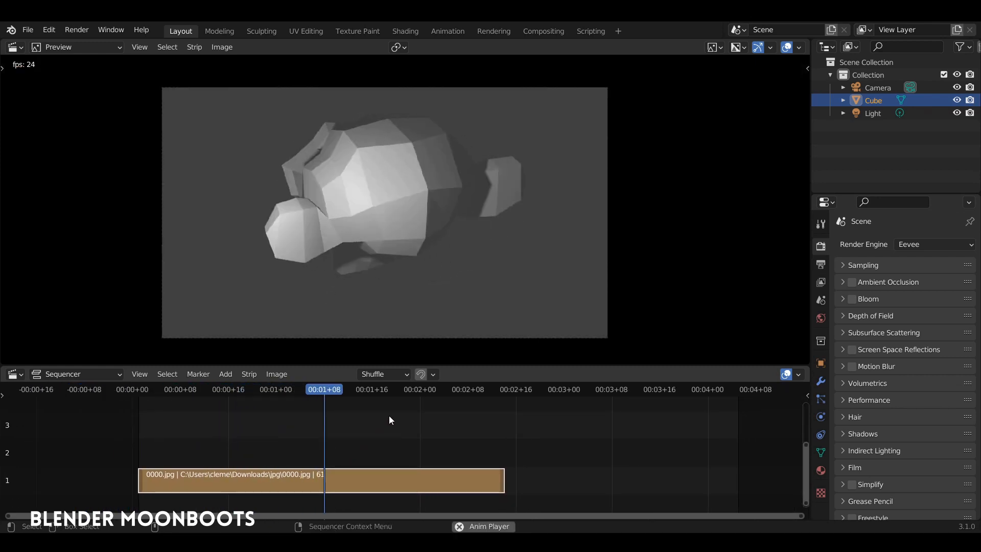
left_click_drag(419, 388, 132, 445)
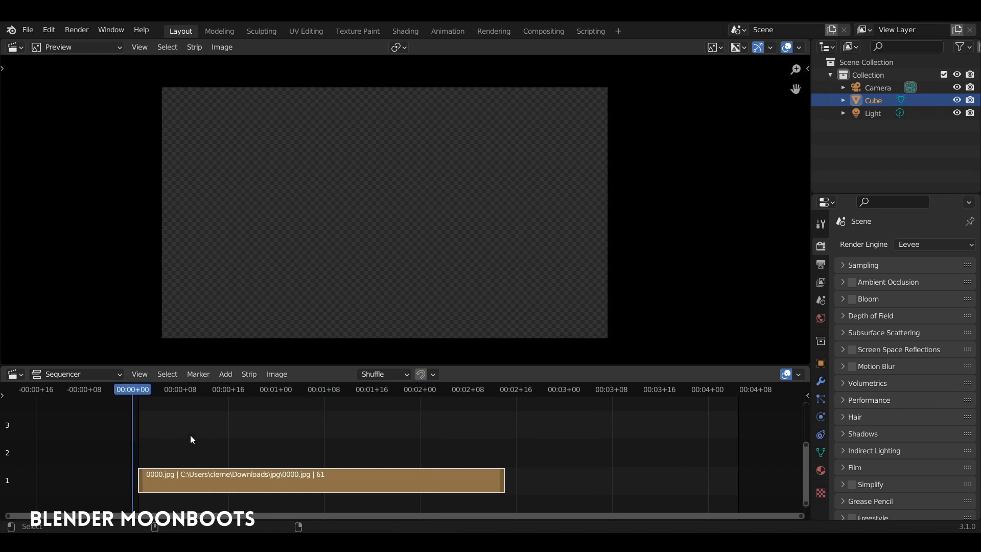
Step: Slide the image sequence strip so it starts at frame 0, and scrub the playhead across the timeline
left_click_drag(216, 484, 207, 483)
scroll(249, 448, "down", 5)
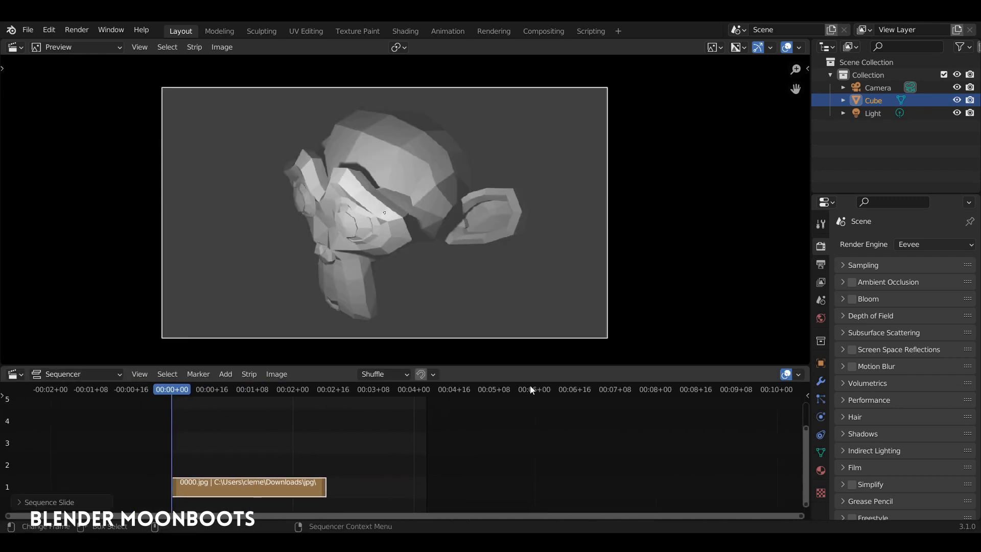
left_click_drag(677, 390, 172, 442)
scroll(315, 409, "up", 3)
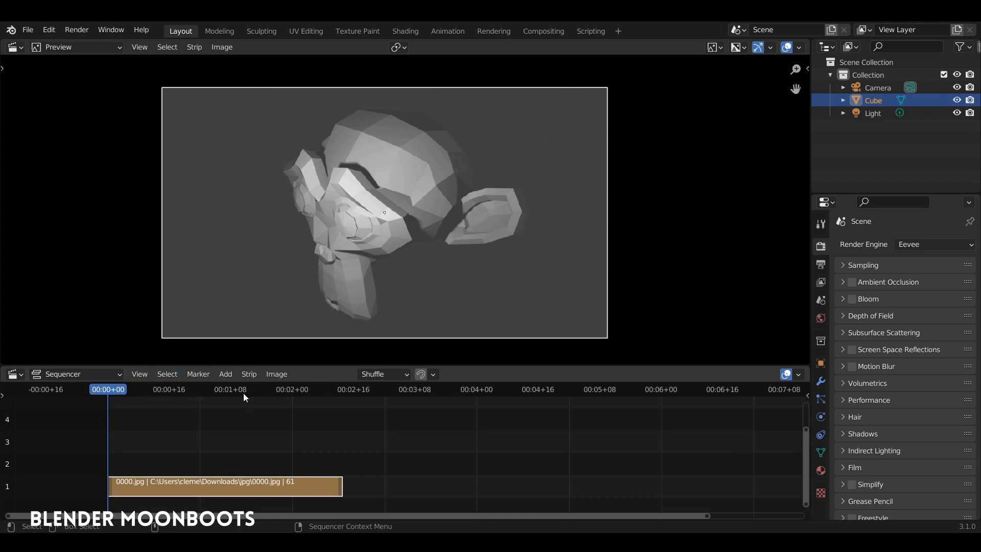
Step: Switch the sequencer's time ruler from seconds to frame numbers
left_click(140, 375)
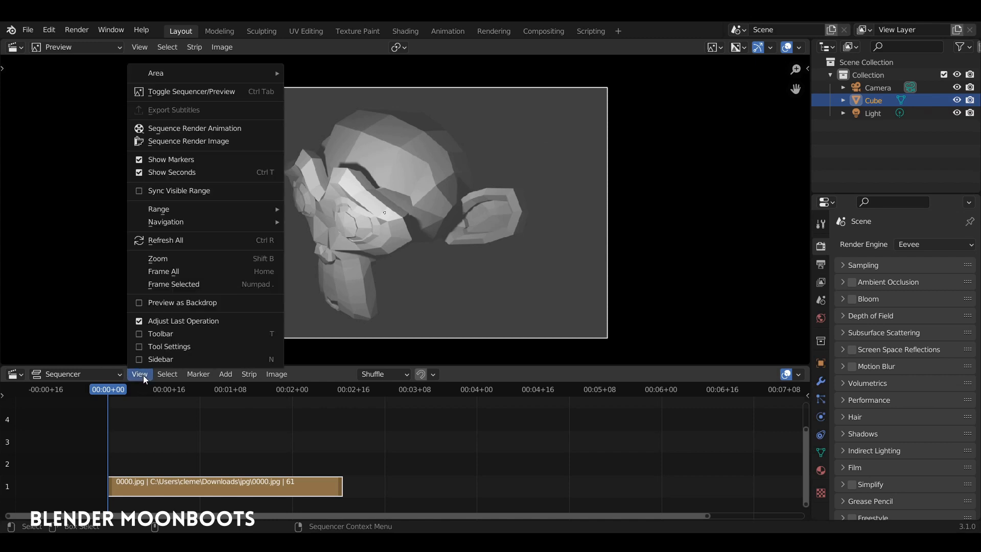
left_click(139, 173)
left_click_drag(109, 397, 102, 436)
middle_click_drag(225, 462, 253, 405)
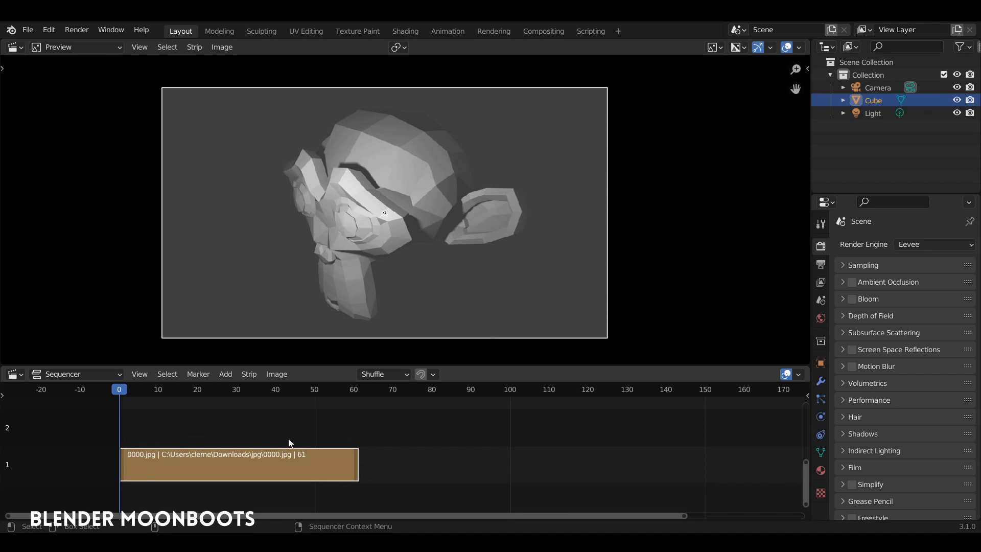
Step: Enable Thumbnails in the sequencer overlays and preview the image strip
left_click(799, 375)
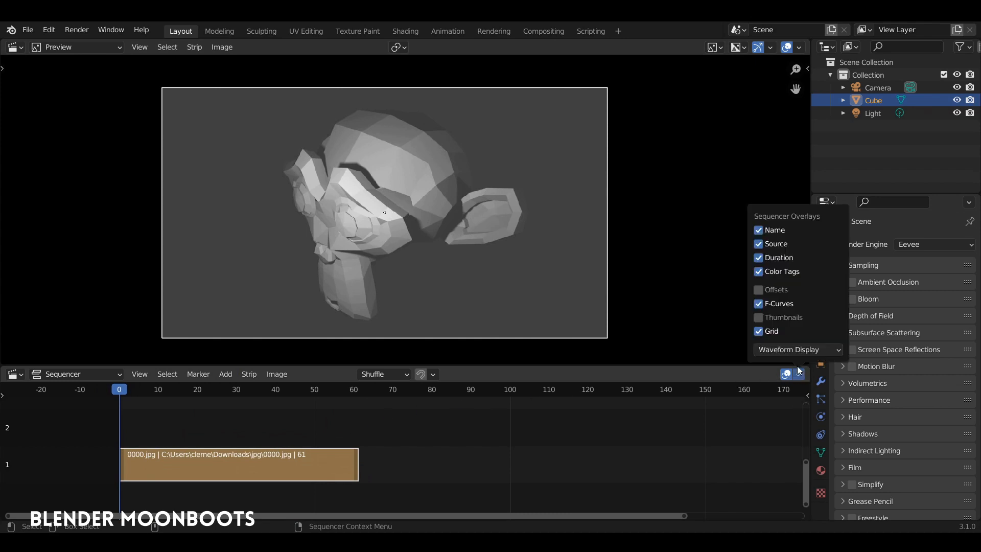
left_click(758, 317)
middle_click_drag(258, 434, 204, 403, "ctrl")
left_click(178, 389)
left_click_drag(178, 391, 82, 408)
middle_click_drag(96, 416, 207, 428, "ctrl")
key("space")
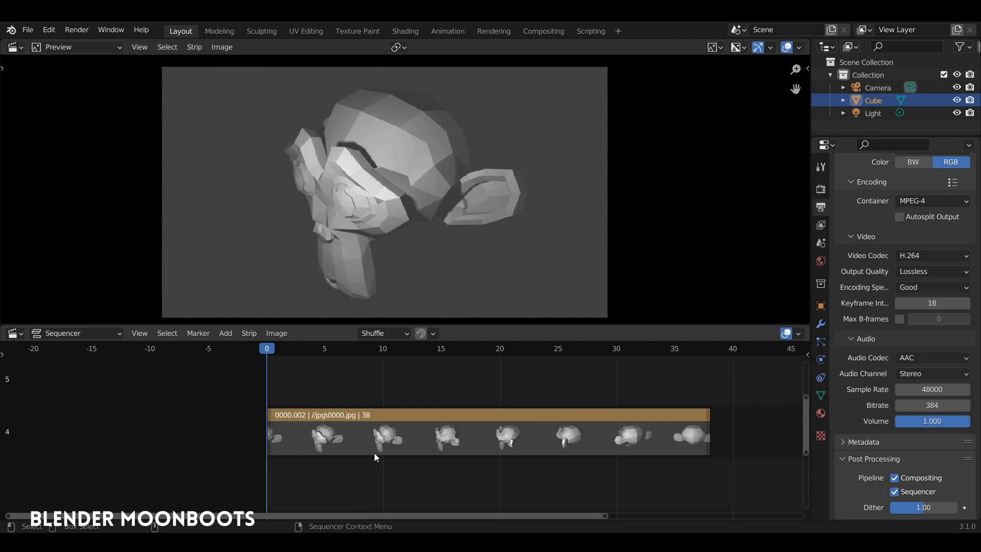
key("space")
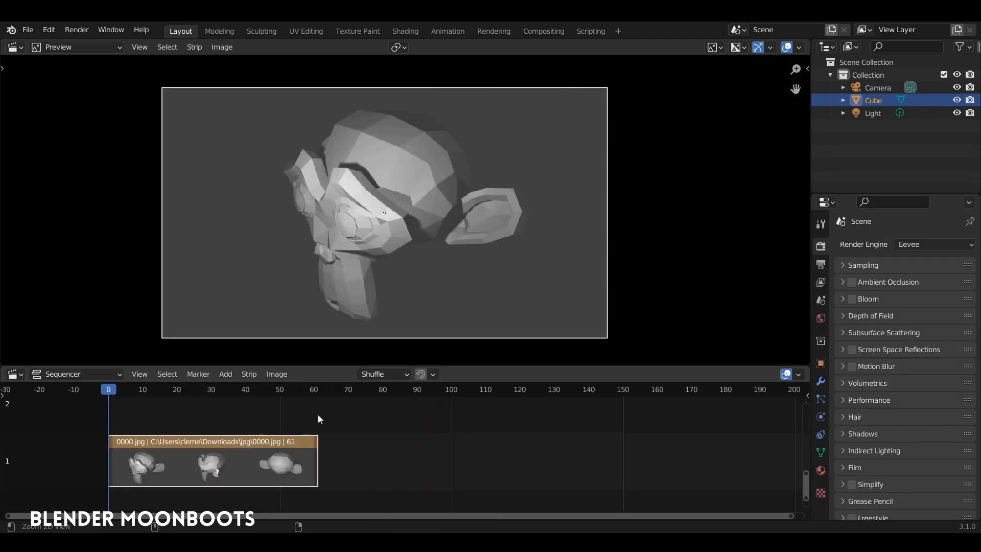
Step: Try moving the image strip through time and between channels, constraining the movement to the X and Y axes
middle_click_drag(319, 419, 343, 442, "ctrl")
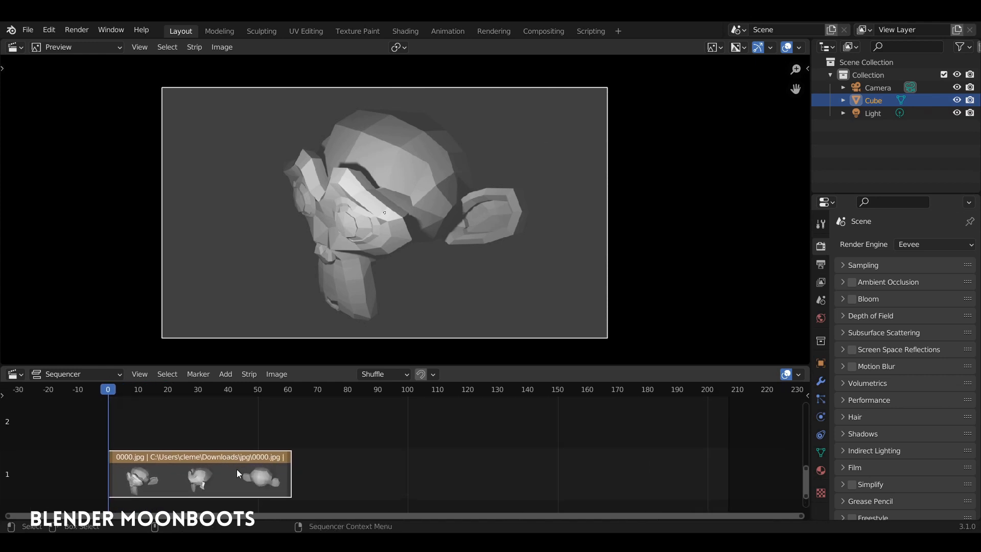
left_click_drag(230, 468, 377, 427)
middle_click_drag(377, 427, 362, 447, "ctrl")
left_click_drag(362, 447, 185, 479)
key("x")
key("y")
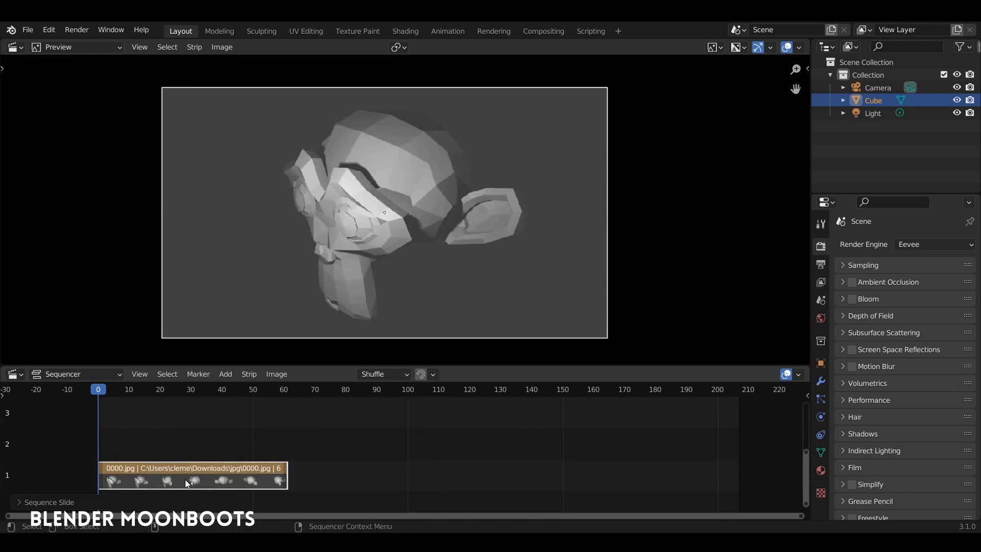
Step: Duplicate the image strip onto channel 2 starting at frame 40, and scrub through the overlap
middle_click_drag(245, 454, 314, 440)
scroll(319, 430, "up", 1)
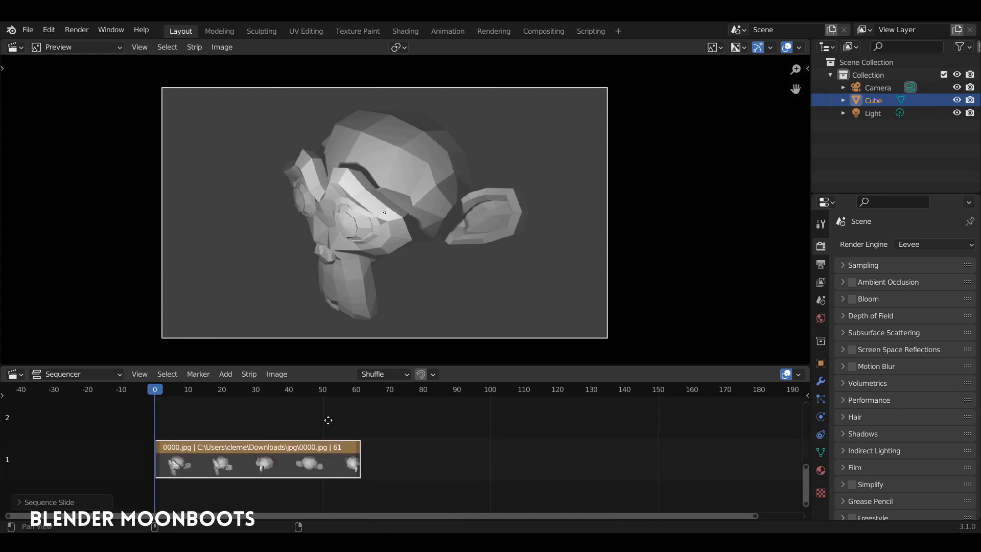
key("shift+d")
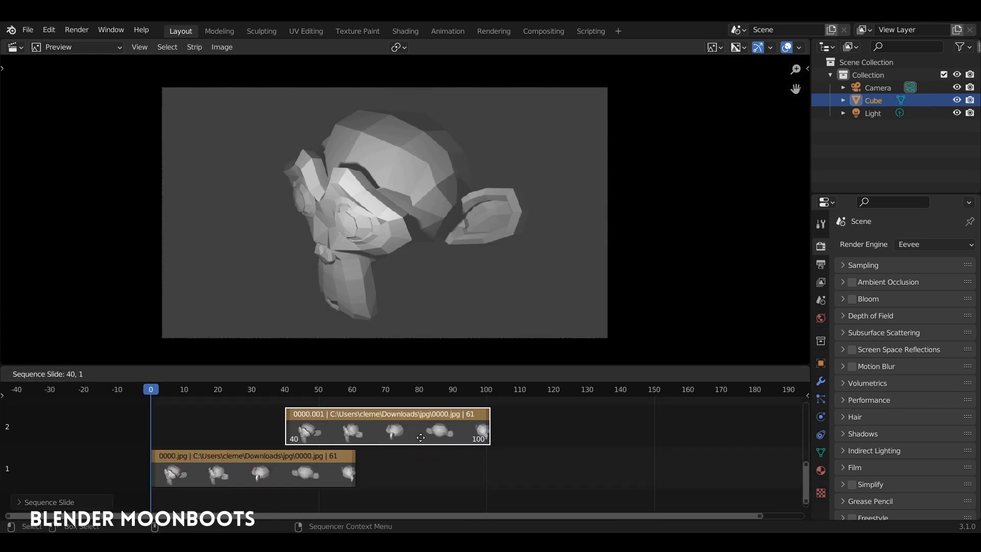
left_click(418, 445)
left_click_drag(200, 391, 288, 420)
middle_click_drag(323, 418, 315, 428, "ctrl")
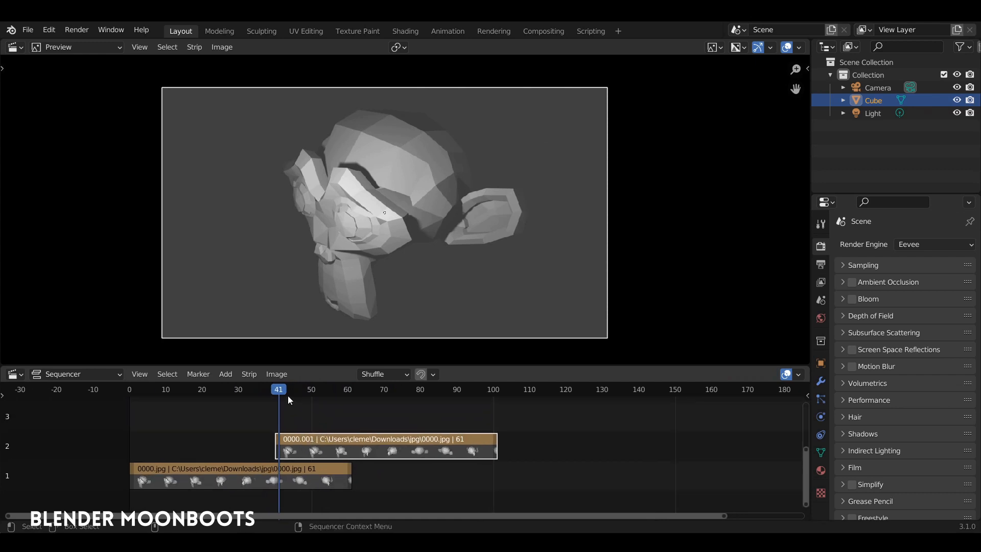
left_click_drag(286, 395, 104, 440)
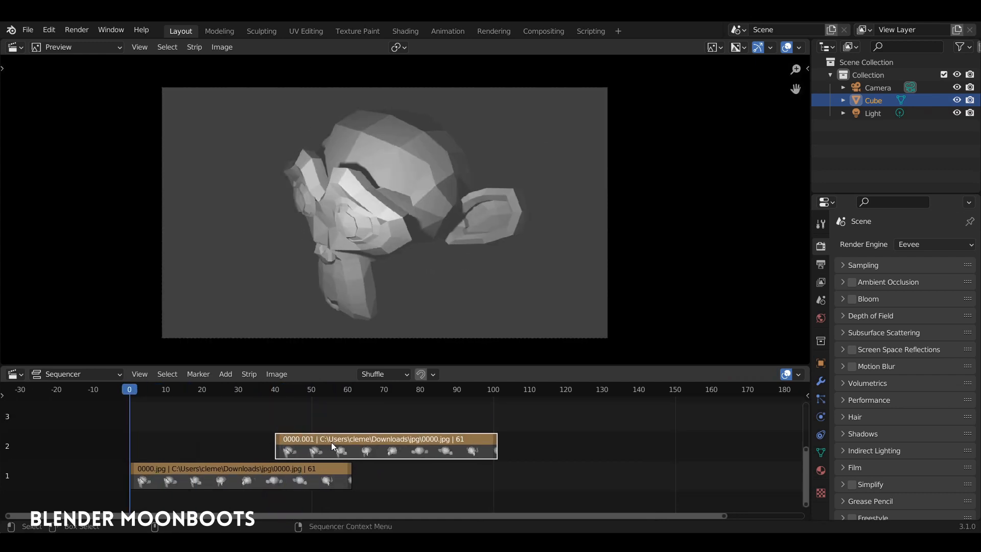
Step: Move the duplicate strip to channel 1, starting at about frame 76 behind the first strip, and scrub the timeline
left_click_drag(326, 438, 422, 467)
scroll(422, 468, "up", 1)
left_click(325, 395)
left_click_drag(326, 395, 278, 410)
Step: Trim the end of the first strip to frame 54 and scrub through the shortened strip
middle_click_drag(346, 483, 436, 464)
left_click(431, 466)
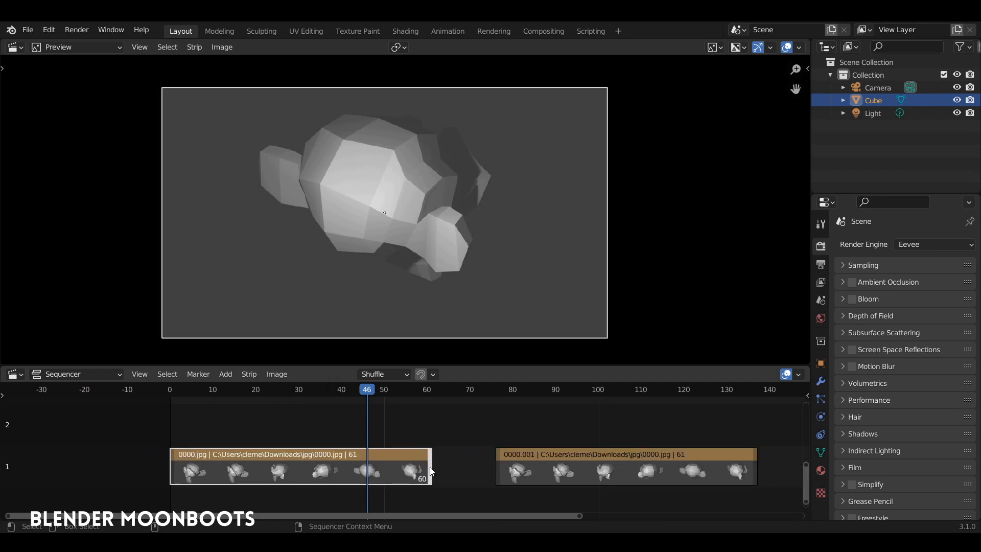
key("g")
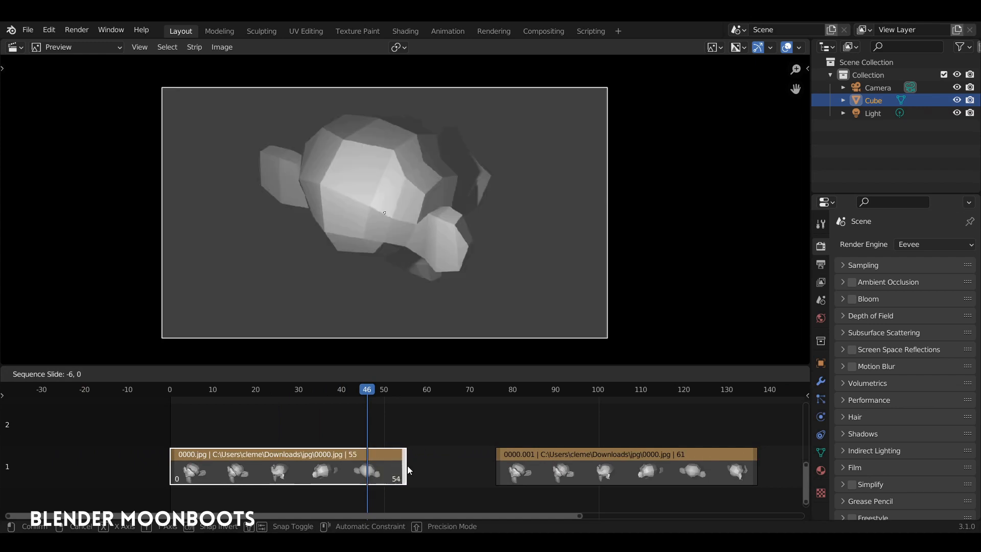
left_click(409, 468)
left_click_drag(368, 390, 200, 408)
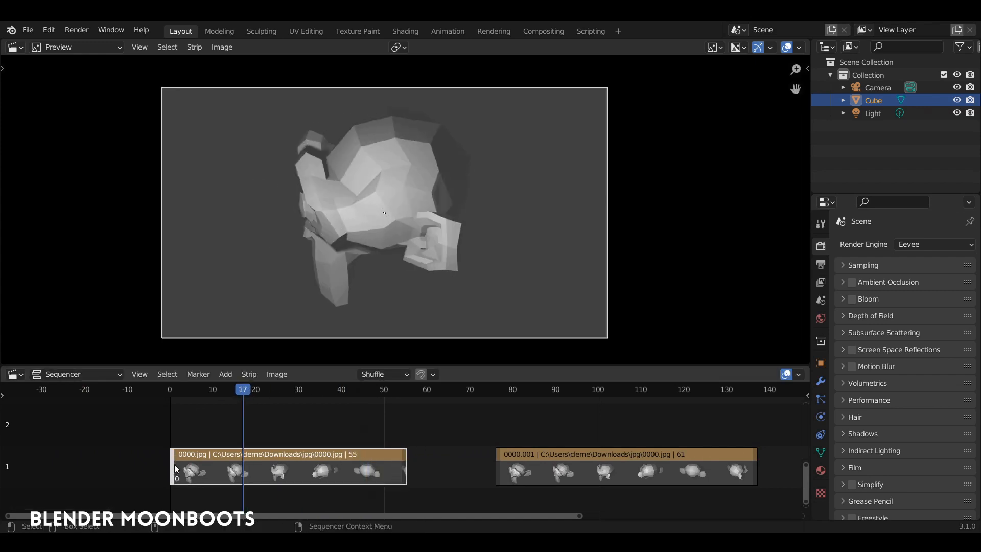
Step: Trim the start of the first strip to frame 25 and scrub past its end
left_click_drag(174, 464, 279, 465)
left_click(277, 397)
left_click_drag(277, 398, 431, 437)
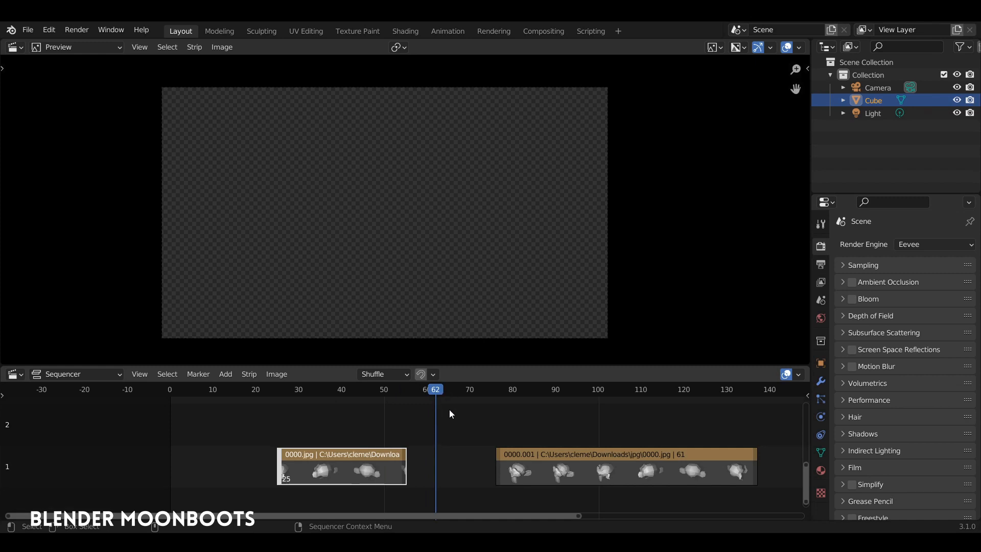
Step: With the playhead at frame 97, duplicate the trimmed strip onto channel 2 above the second strip and select both overlapping strips
middle_click_drag(449, 416, 352, 428)
left_click_drag(339, 395, 489, 434)
left_click(486, 468)
left_click(259, 480)
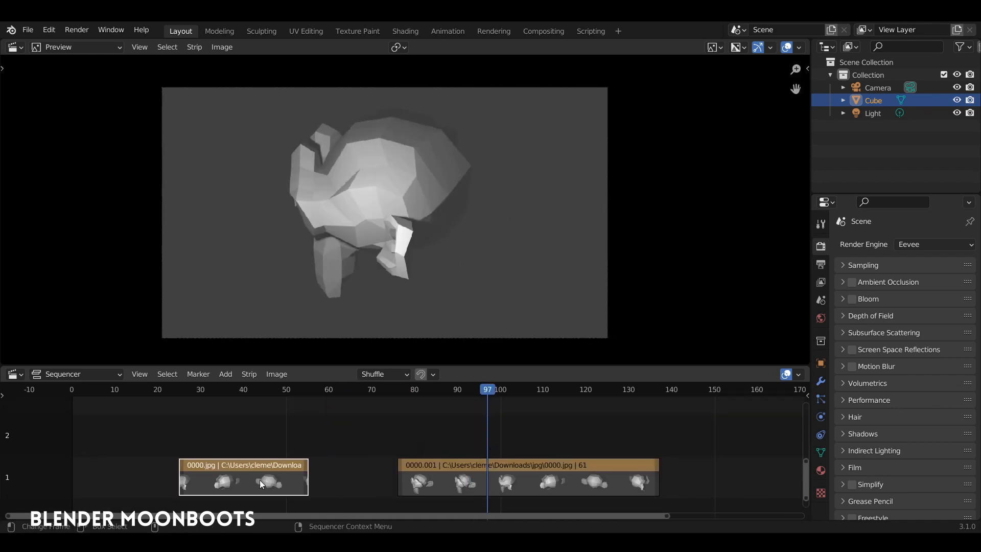
key("shift+d")
left_click(511, 430)
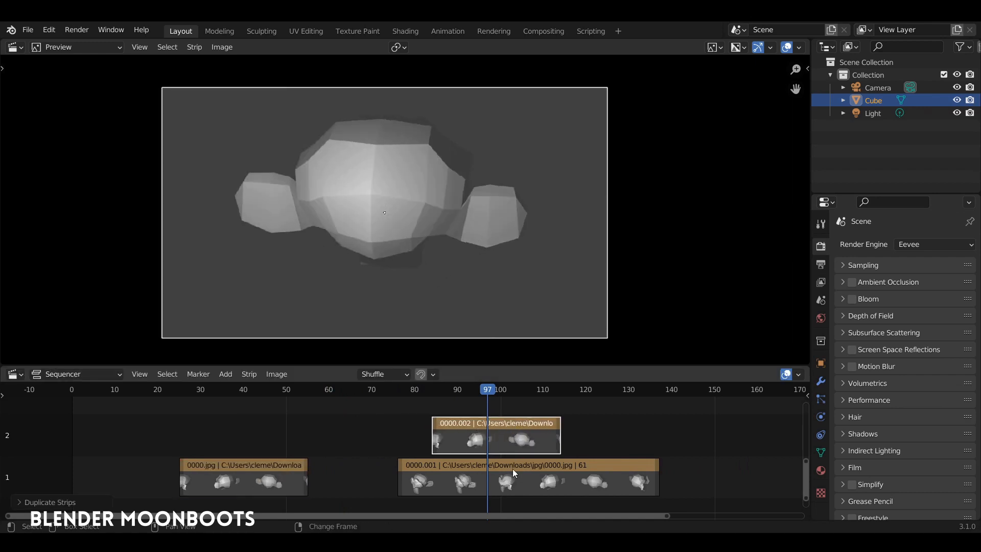
left_click(500, 461, "shift")
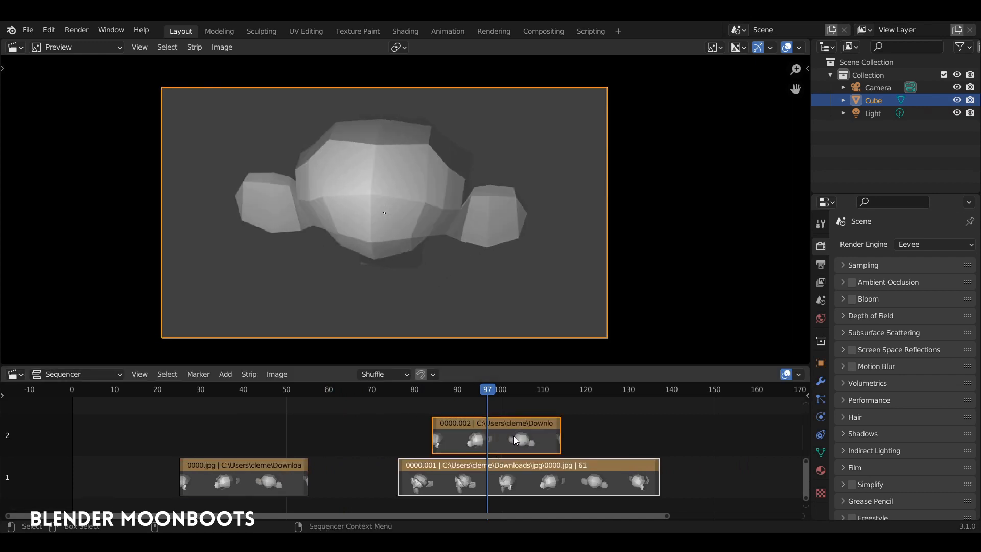
Step: Split the two overlapping strips at frame 97 and slide their later pieces forward in time
key("k")
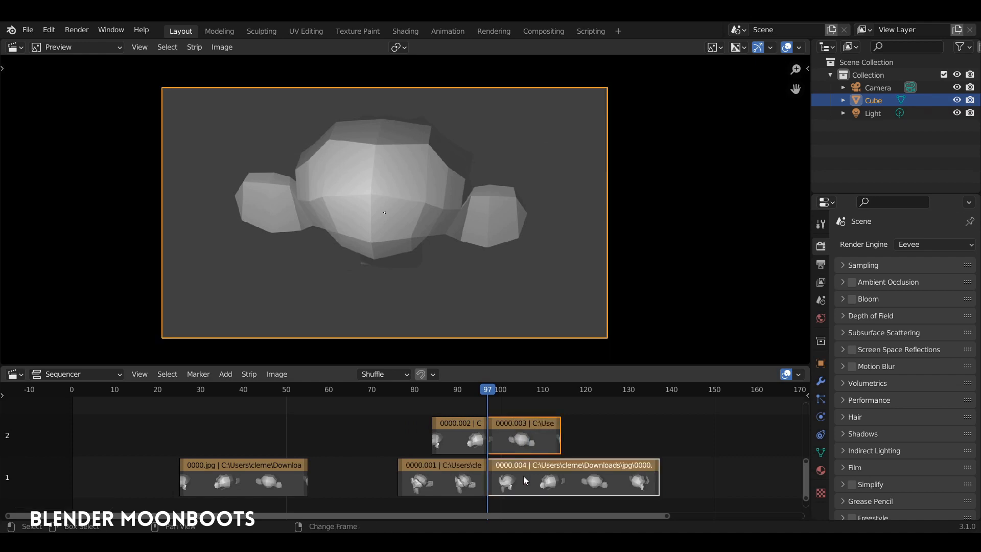
key("g")
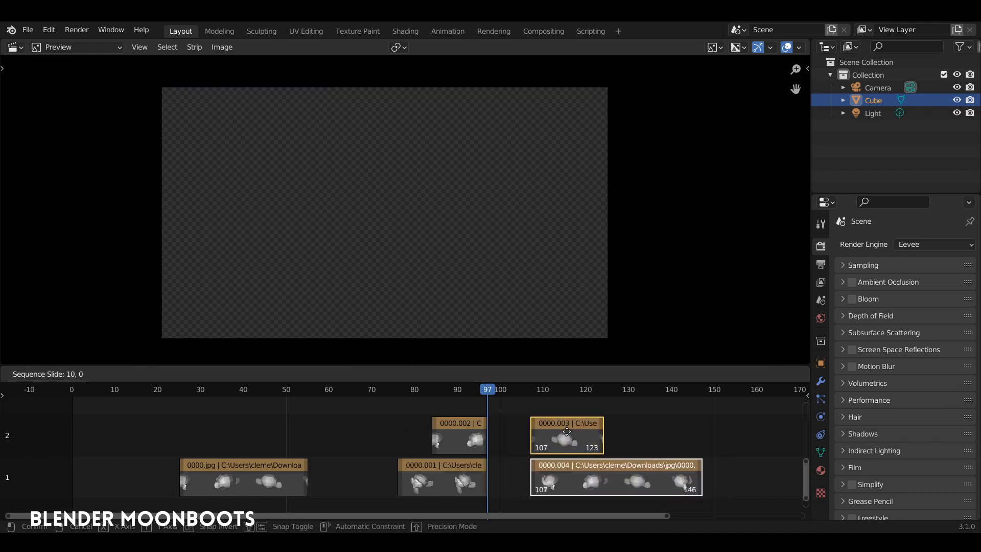
left_click(600, 433)
Step: Extend both ends of the earlier piece on channel 2 and scrub over the extended part
left_click_drag(484, 436, 513, 439)
left_click_drag(434, 439, 374, 446)
left_click_drag(484, 397, 513, 434)
Step: Undo the strip extensions, the slide and the split of the two overlapping strips
key("ctrl+z")
key("ctrl+z")
key("ctrl+z")
key("ctrl+z")
key("ctrl+z")
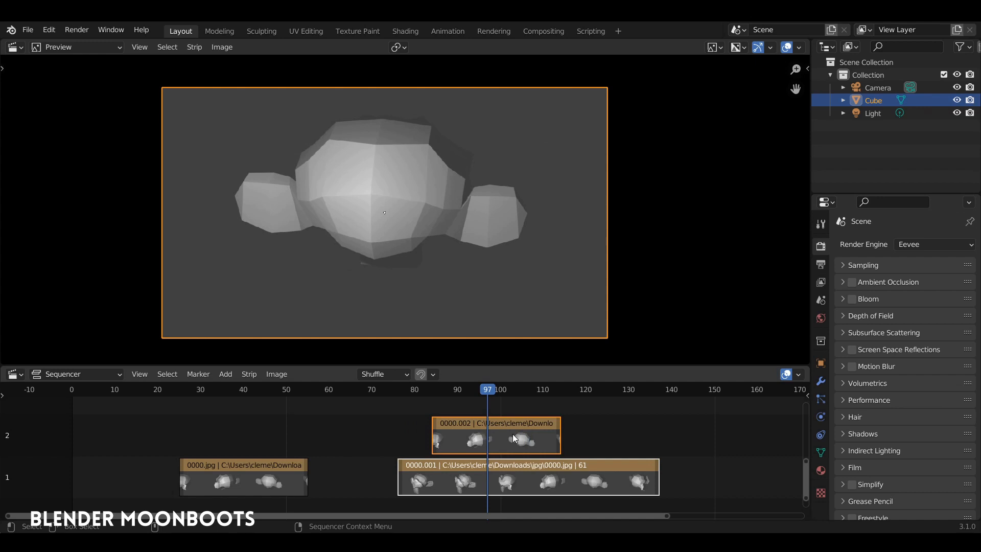
Step: Split both selected strips at frame 97 and slide their later pieces to start at frame 115
key("k")
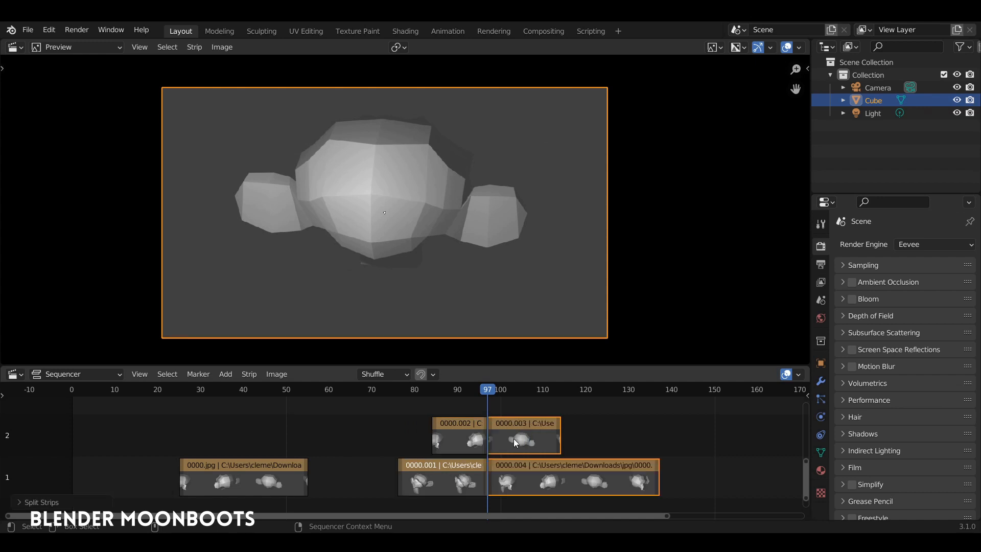
left_click_drag(513, 431, 575, 432)
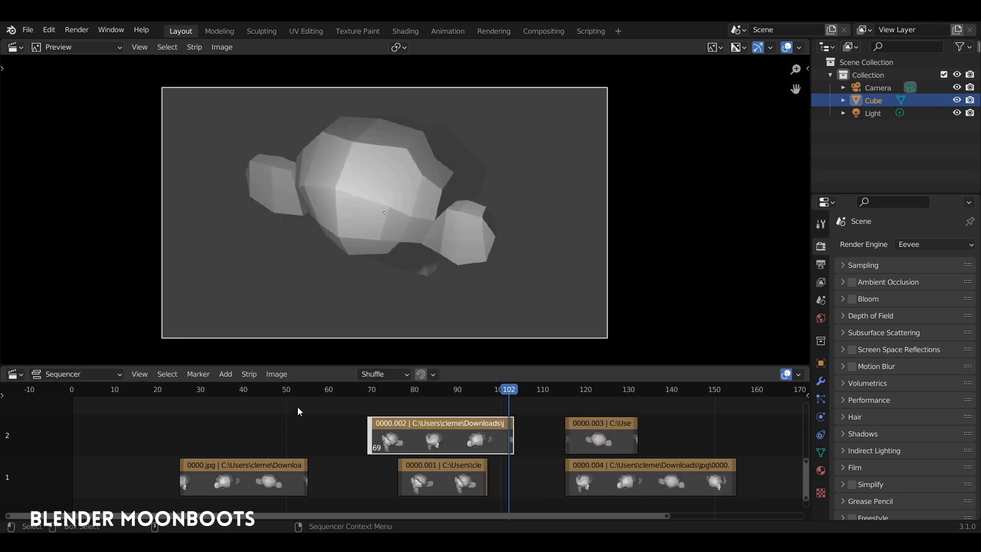
Step: Split the first strip on channel 1 at frame 37 and select its earlier piece
left_click_drag(219, 393, 230, 393)
left_click(247, 466)
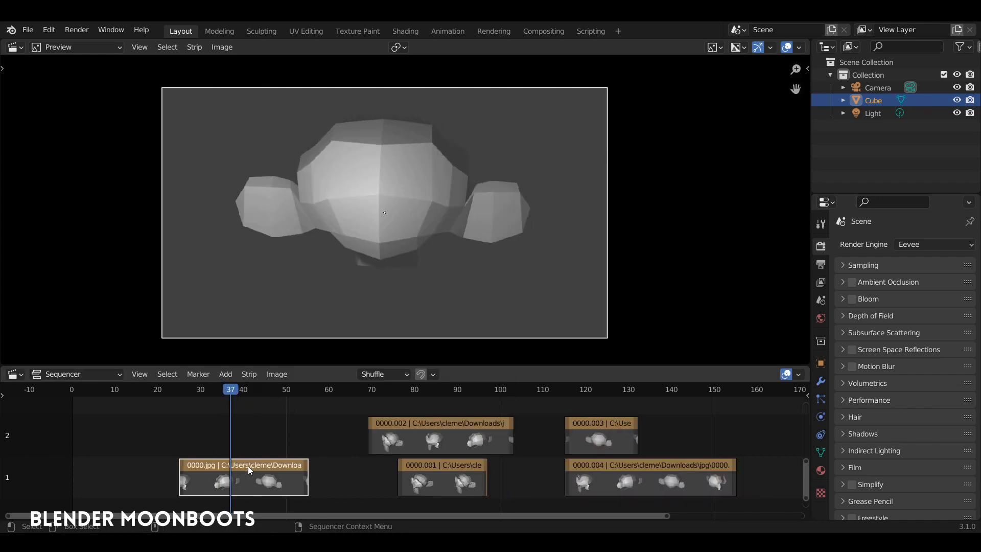
key("k")
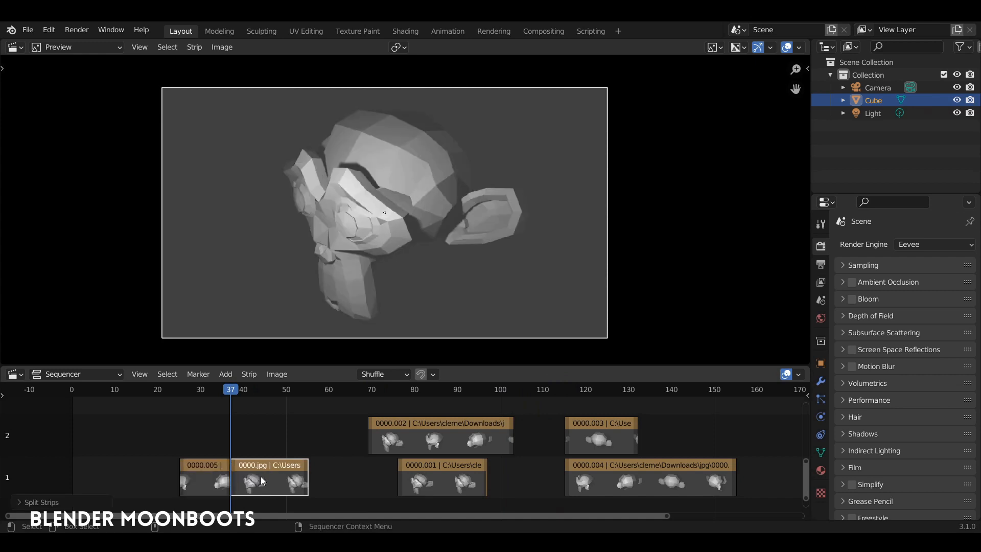
key("Home")
middle_click_drag(271, 451, 359, 447)
left_click(292, 454)
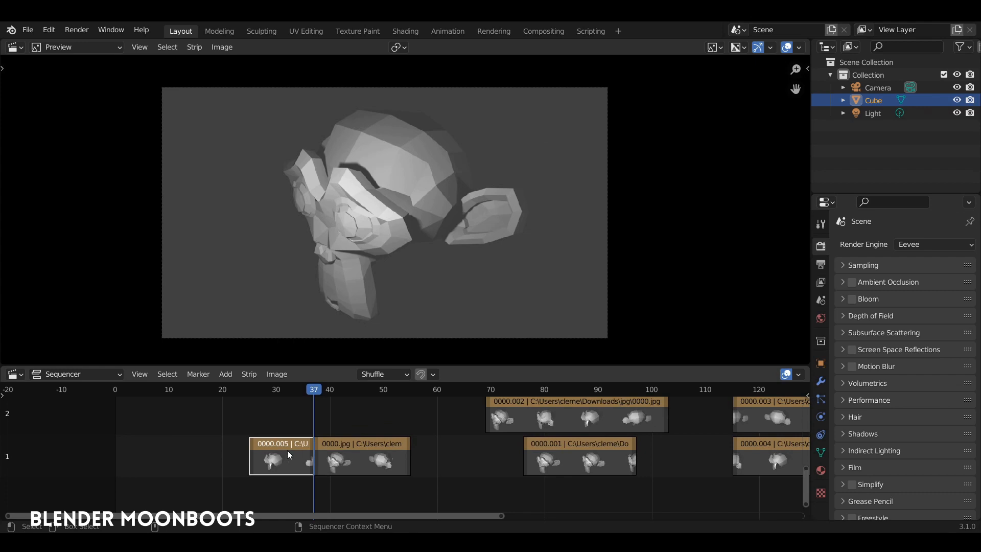
Step: Slide the earlier piece to start at frame 11 on channel 2 and extend the remaining piece to span frames 28 to 62
left_click_drag(298, 464, 217, 432)
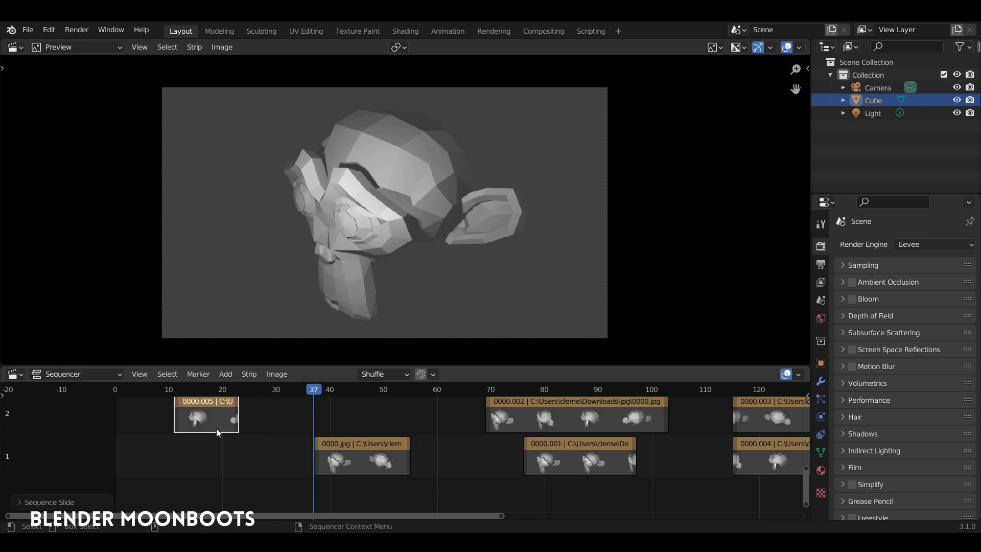
left_click(316, 459)
left_click_drag(314, 458, 263, 462)
left_click_drag(308, 396, 353, 399)
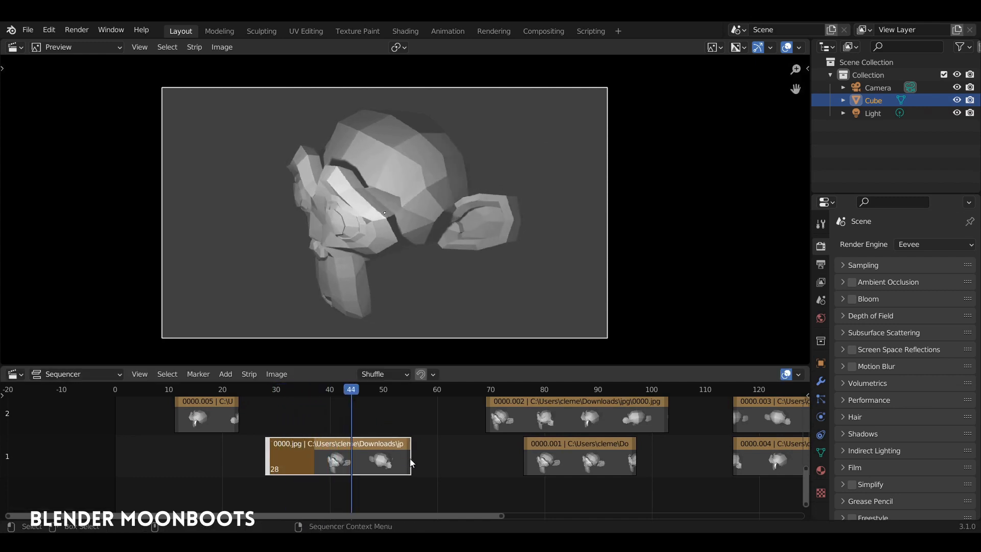
left_click_drag(410, 458, 447, 455)
left_click_drag(351, 398, 399, 412)
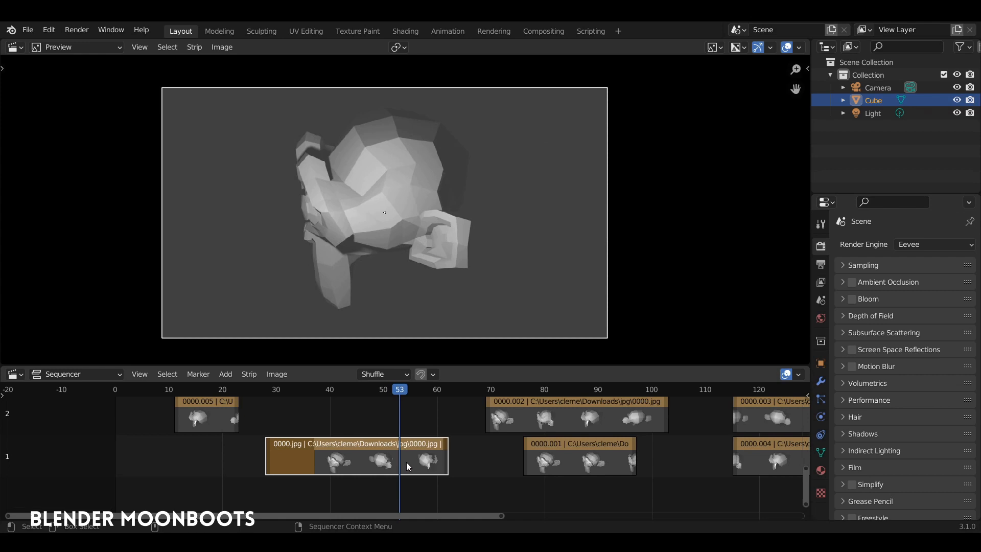
Step: Split the extended strip at frame 53, delete its later piece, and stretch the kept piece's end to frame 62
key("k")
key("Delete")
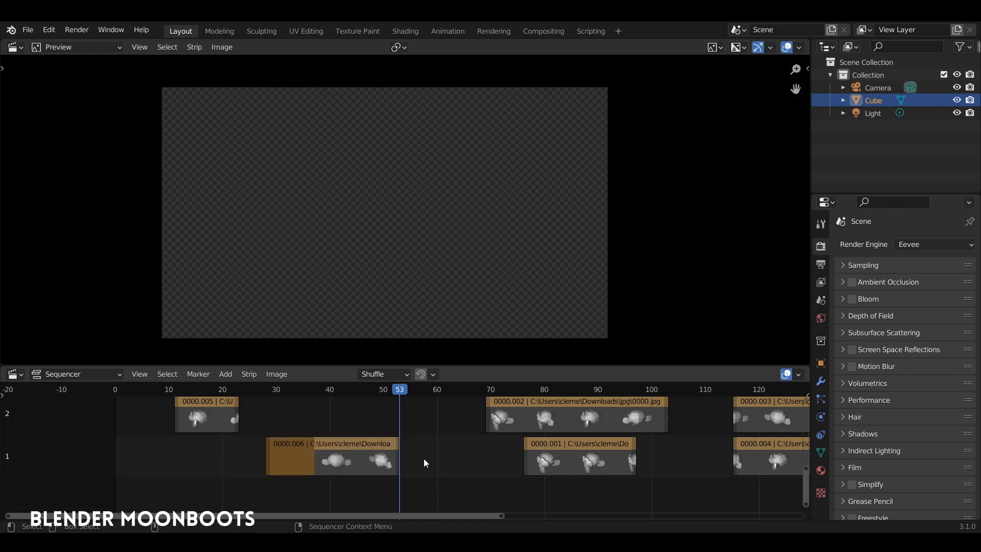
left_click_drag(399, 457, 439, 446)
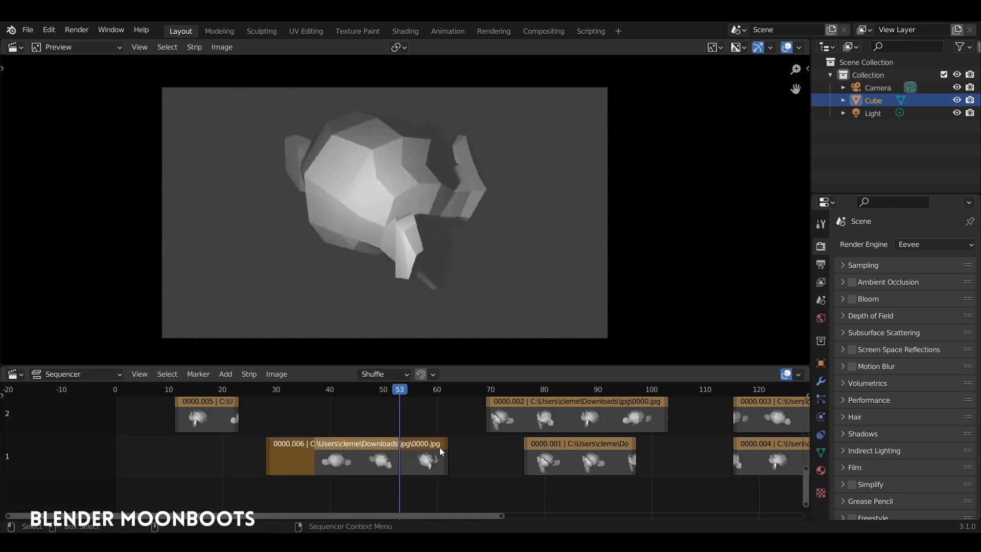
left_click(362, 390)
left_click_drag(370, 393, 428, 409)
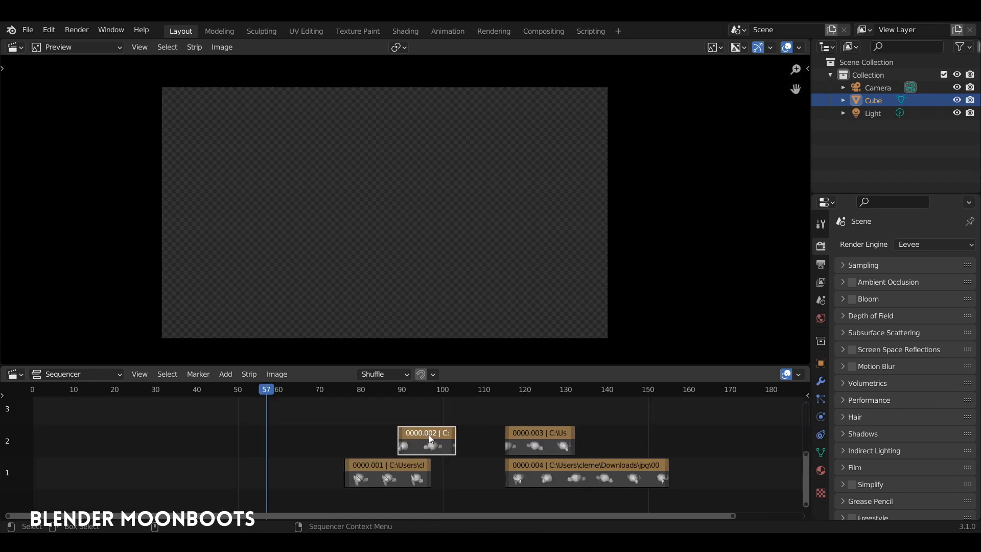
Step: Slide the short strip that overlaps its neighbour on channel 2 earlier so that it starts at frame 67
middle_click_drag(428, 434, 436, 397)
scroll(417, 406, "up", 4)
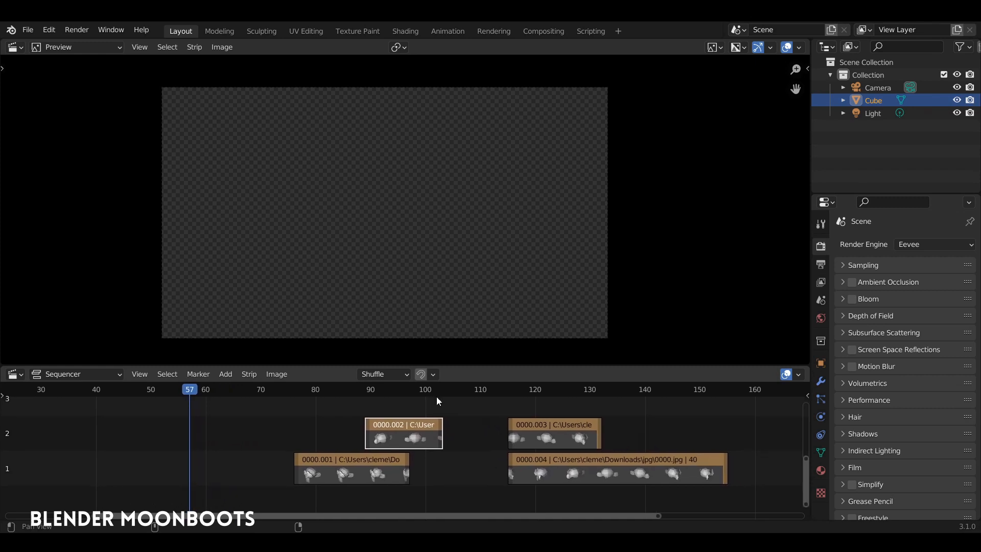
left_click_drag(413, 429, 355, 425)
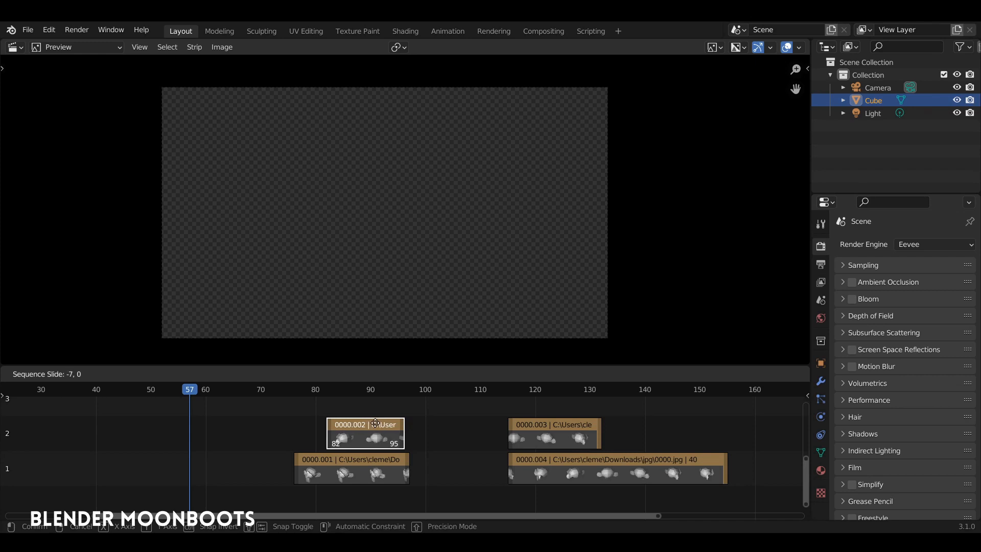
mouse_move(375, 423)
left_mouse_down()
mouse_move(343, 426)
mouse_move(388, 403)
mouse_move(665, 401)
mouse_move(334, 417)
mouse_move(381, 435)
mouse_move(366, 435)
left_mouse_up()
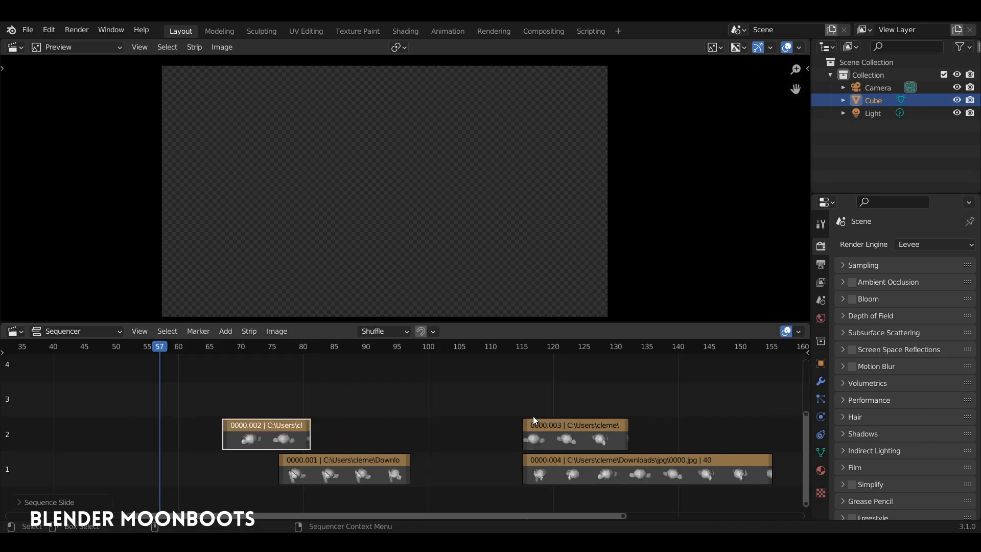
Step: Snap both channel 2 strips and the first channel 1 strip to the playhead at frame 60
left_click(362, 463, "shift")
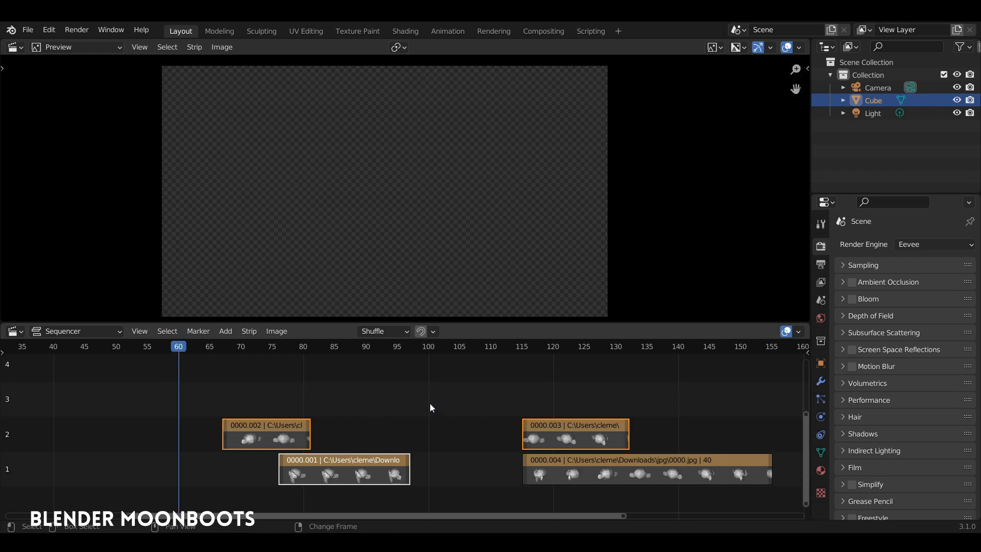
key("shift+s")
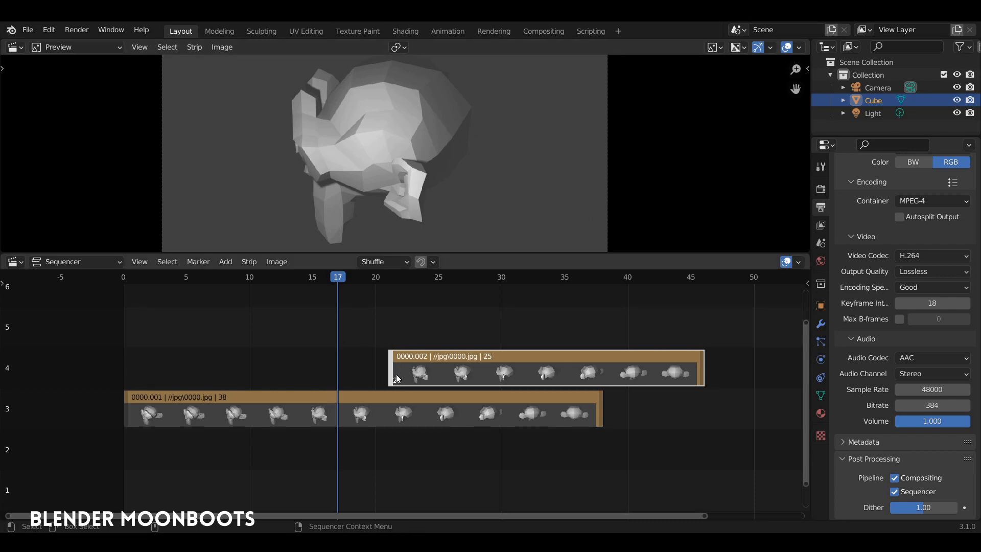
Step: Snap the start handle of the channel 4 strip and the end handle of the channel 3 strip to the playhead at frame 17
key("shift+s")
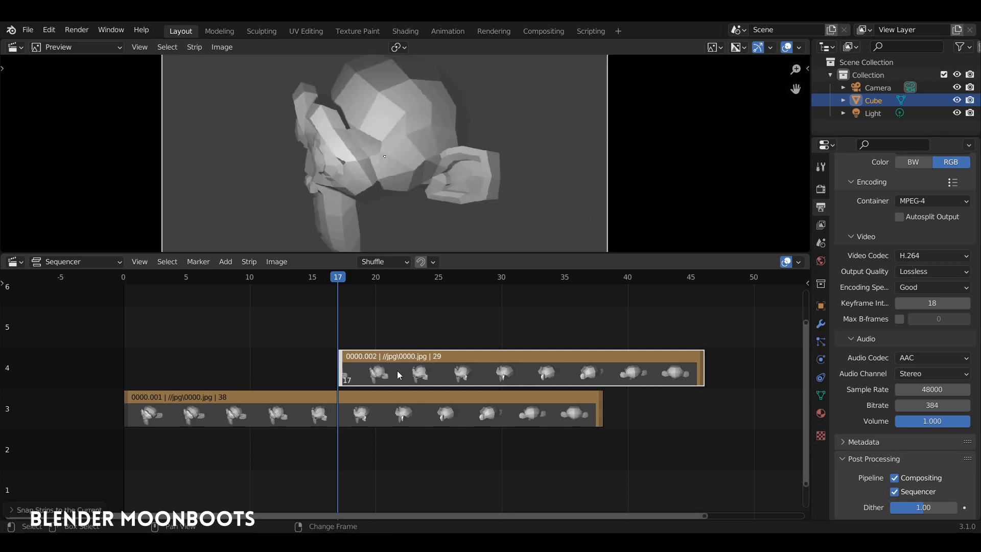
left_click(598, 414)
key("shift+s")
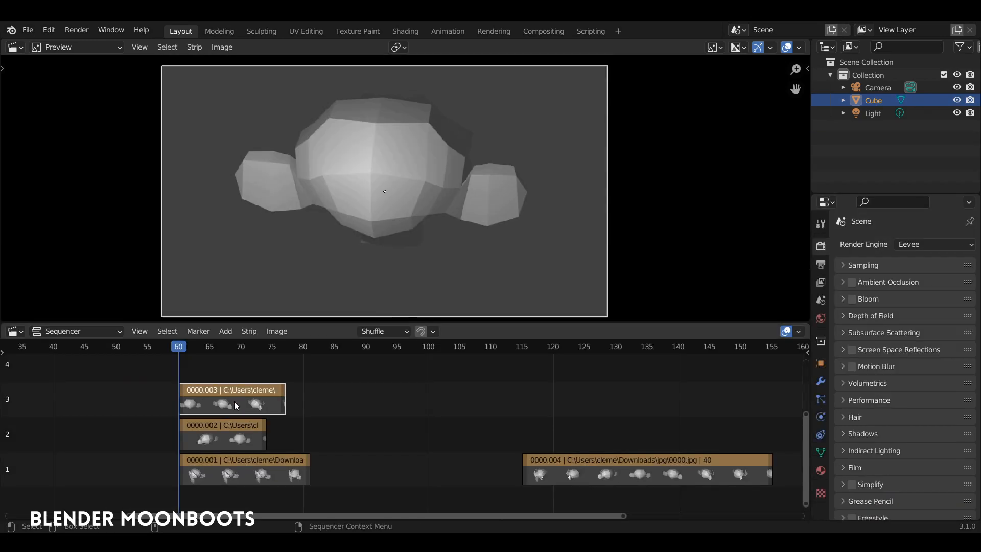
Step: Slide strip 0000.003 to frame 38 on channel 3, 0000.002 to frame 41 on channel 1, and 0000.001 to frame 79 on channel 3
left_click_drag(233, 401, 99, 400)
left_click(219, 431)
left_click_drag(221, 435, 102, 468)
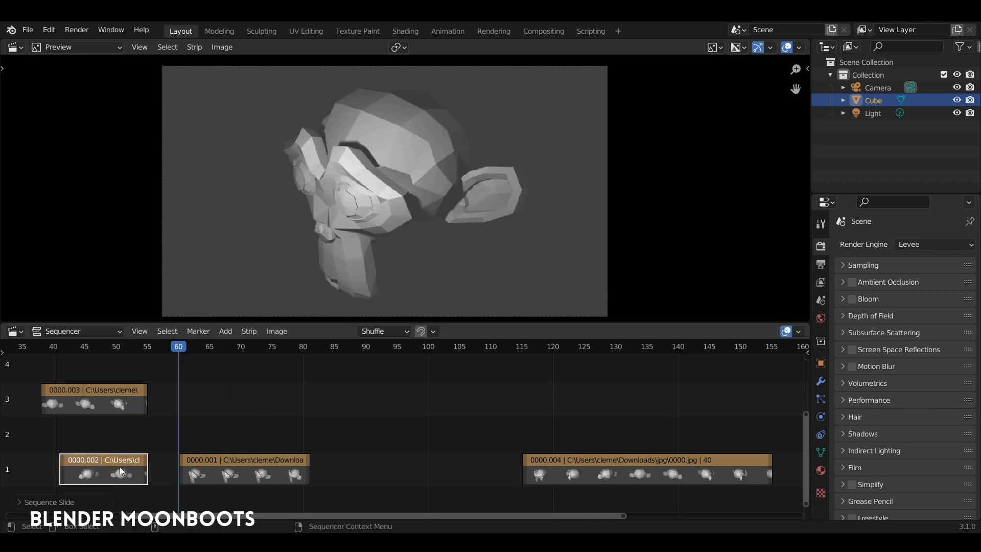
left_click(235, 462)
left_click_drag(234, 463, 359, 392)
middle_click_drag(307, 376, 434, 357)
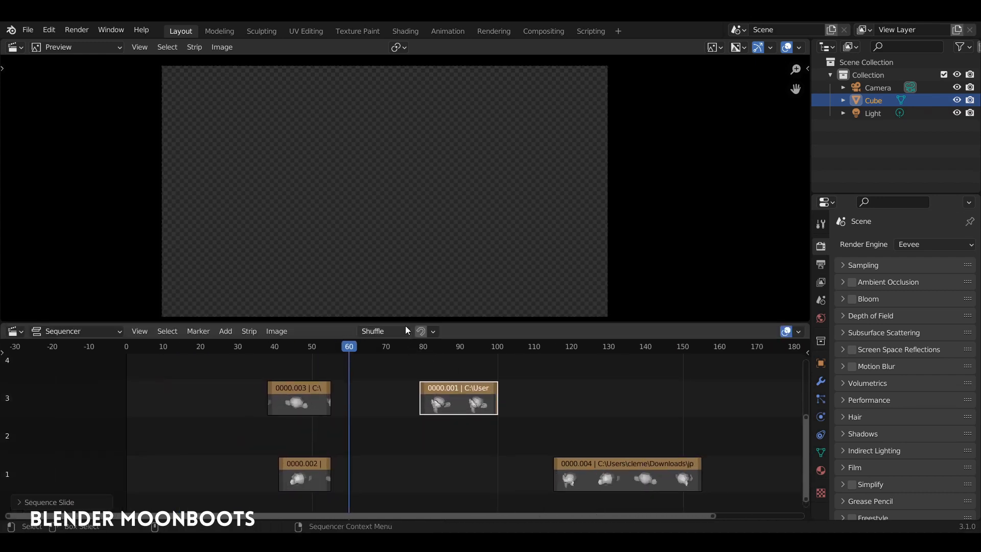
Step: Alternately select all strips after the playhead and all strips before it
left_click(394, 361, "ctrl")
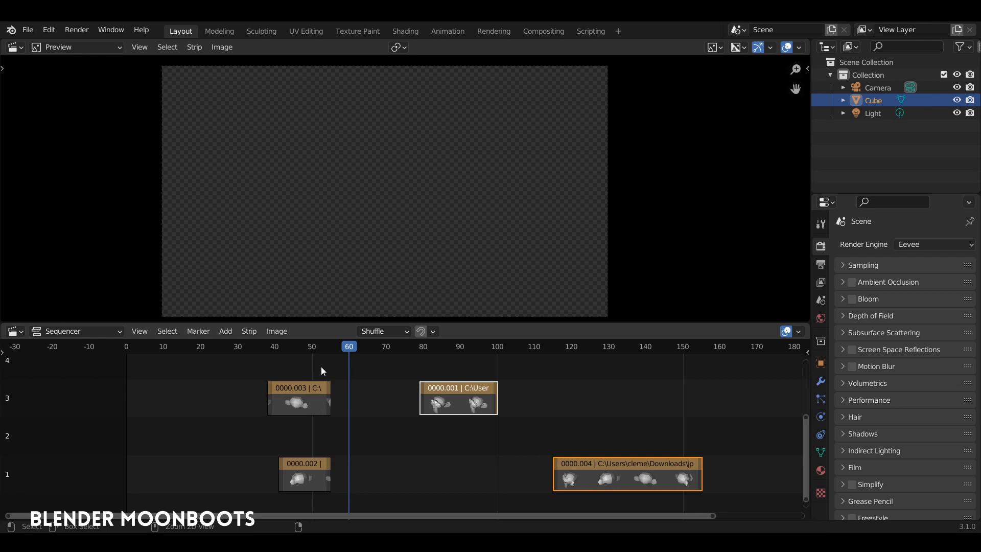
left_click(318, 364, "ctrl")
left_click(400, 362, "ctrl")
left_click(322, 358, "ctrl")
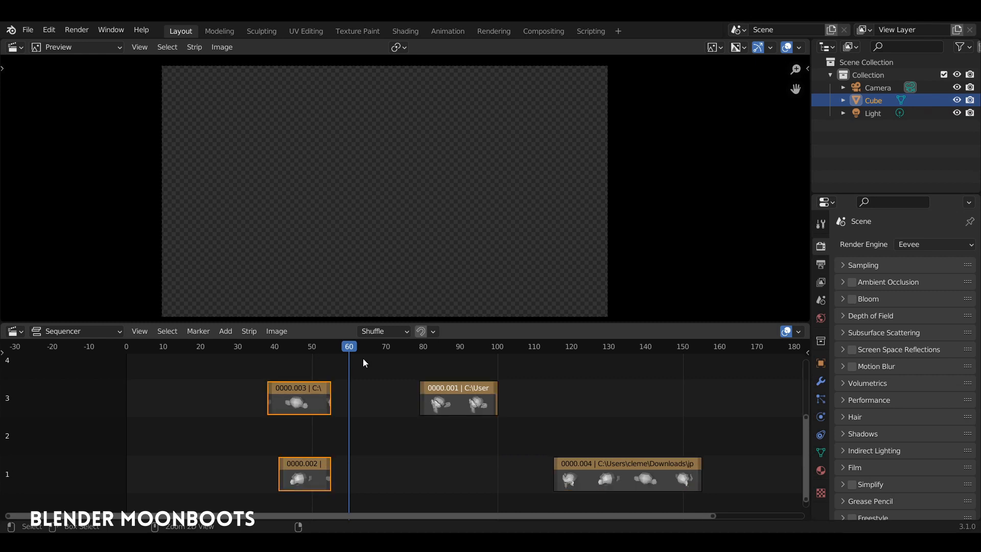
left_click(376, 359, "ctrl")
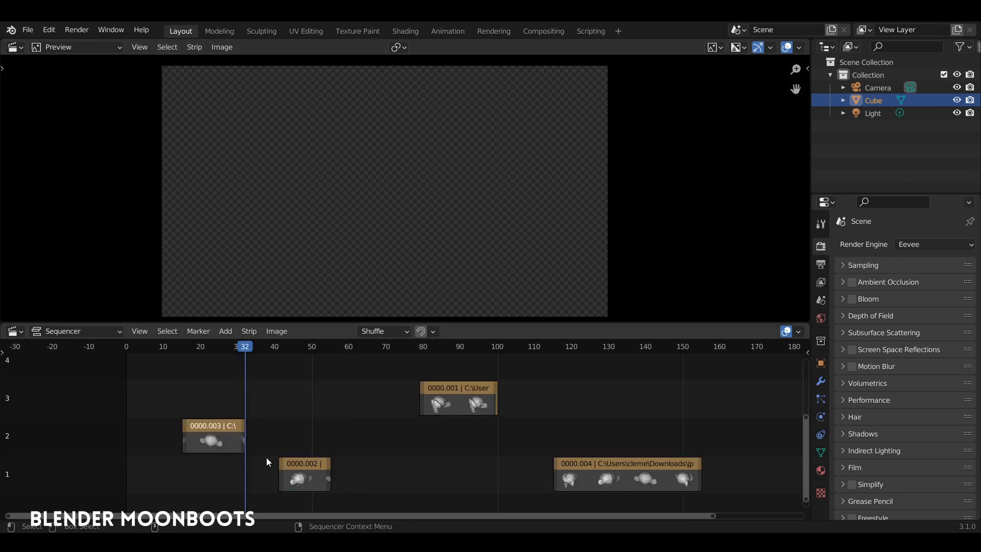
Step: Select the short strip on channel 1, set the playhead to frame 72, and extend the selection to both sides of its channel
left_click(301, 472)
left_click_drag(244, 345, 393, 379)
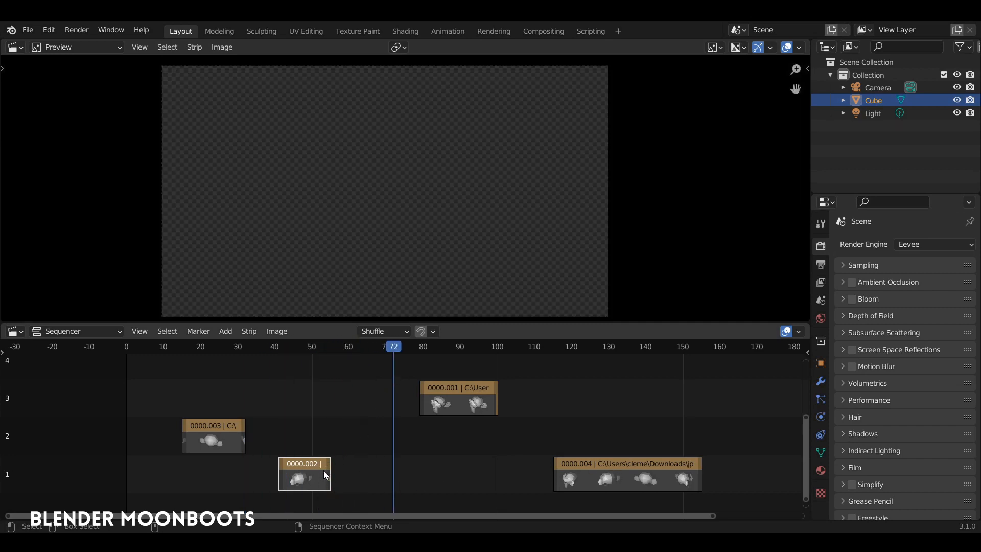
left_click(168, 331)
mouse_move(240, 446)
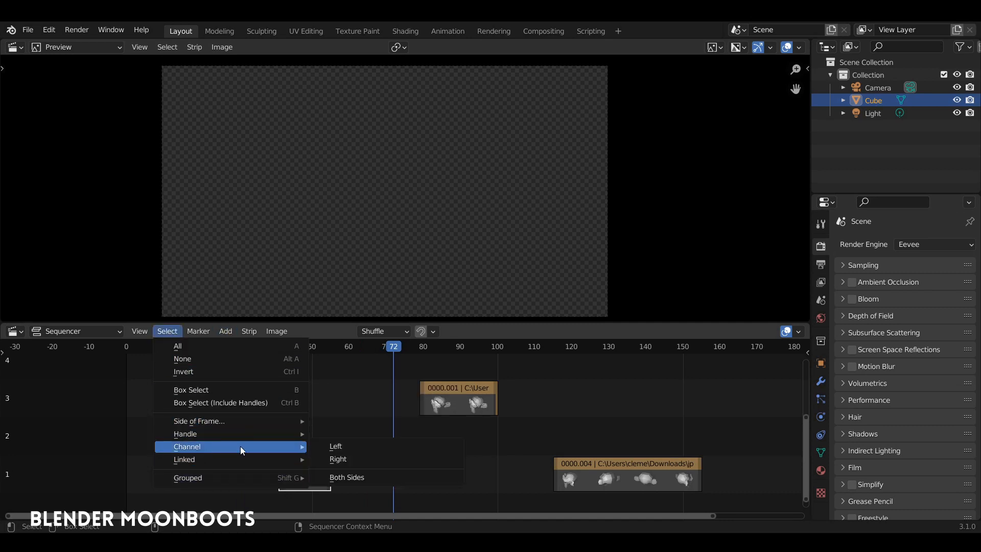
left_click(365, 479)
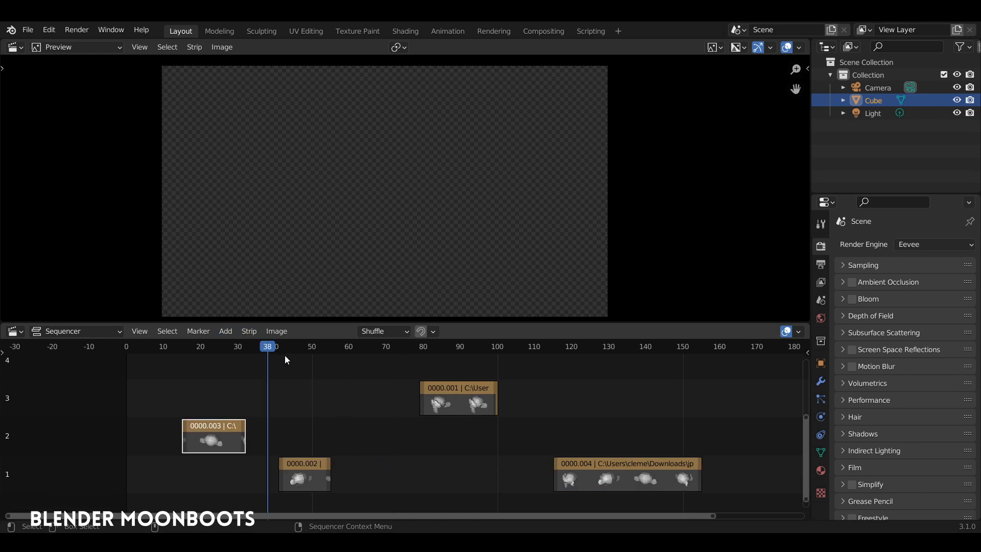
Step: Jump the playhead back and forth between the previous and next strip edges across the whole timeline
key("Page_Down")
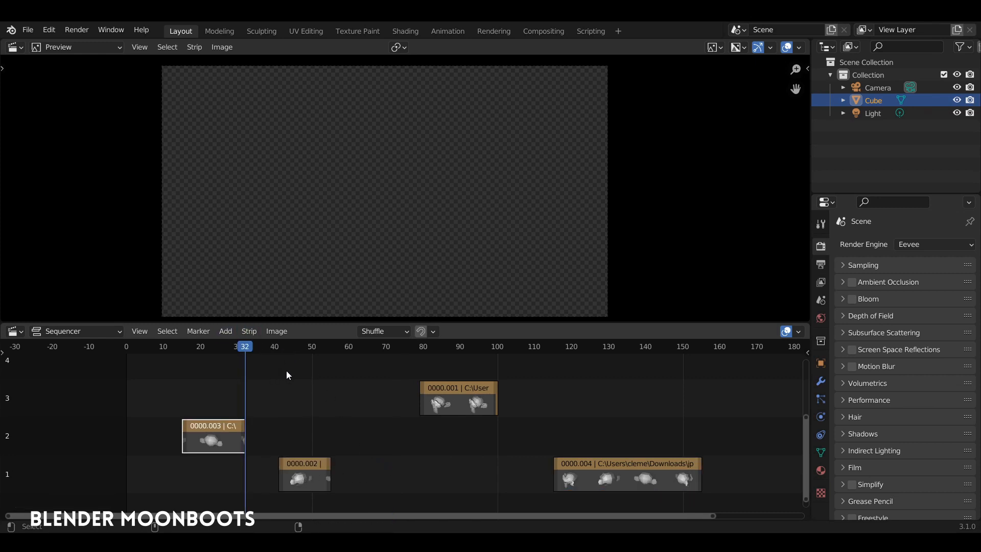
key("Page_Up")
key("Page_Up")
key("Page_Up")
key("Page_Up")
key("Page_Up")
key("Page_Up")
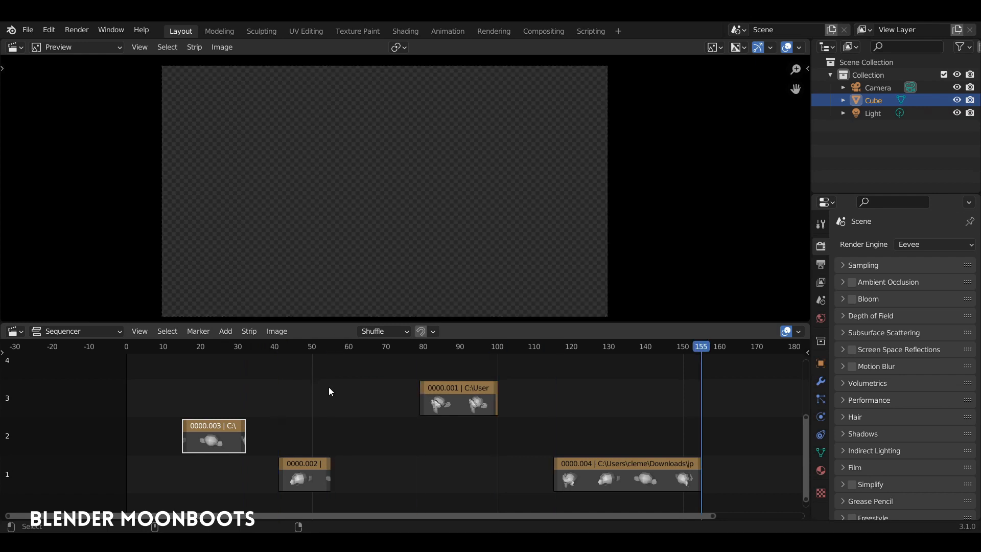
key("Page_Down")
key("Page_Down")
key("Page_Down")
key("Page_Down")
key("Page_Down")
key("Page_Down")
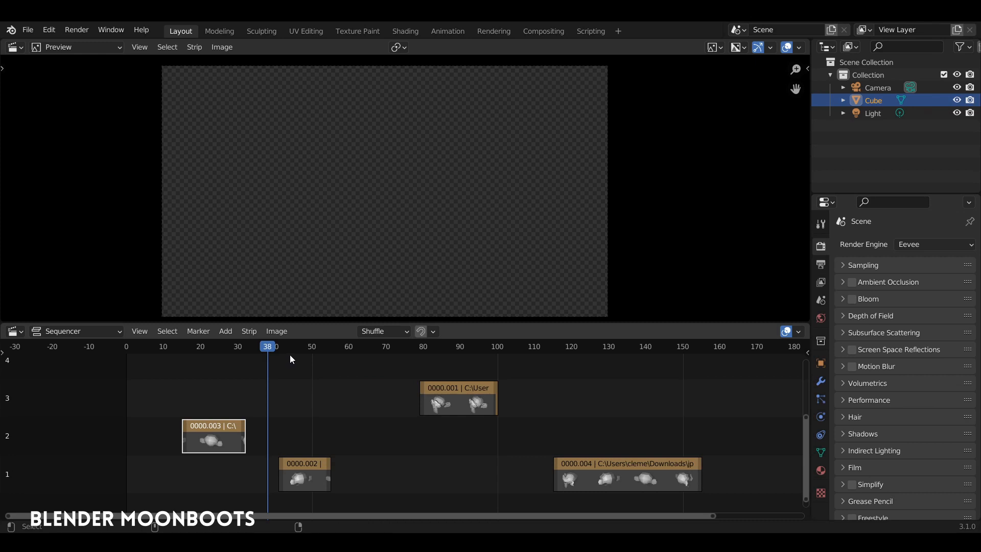
key("Page_Down")
key("Page_Up")
key("Page_Up")
key("Page_Up")
key("Page_Up")
key("Page_Up")
key("Page_Up")
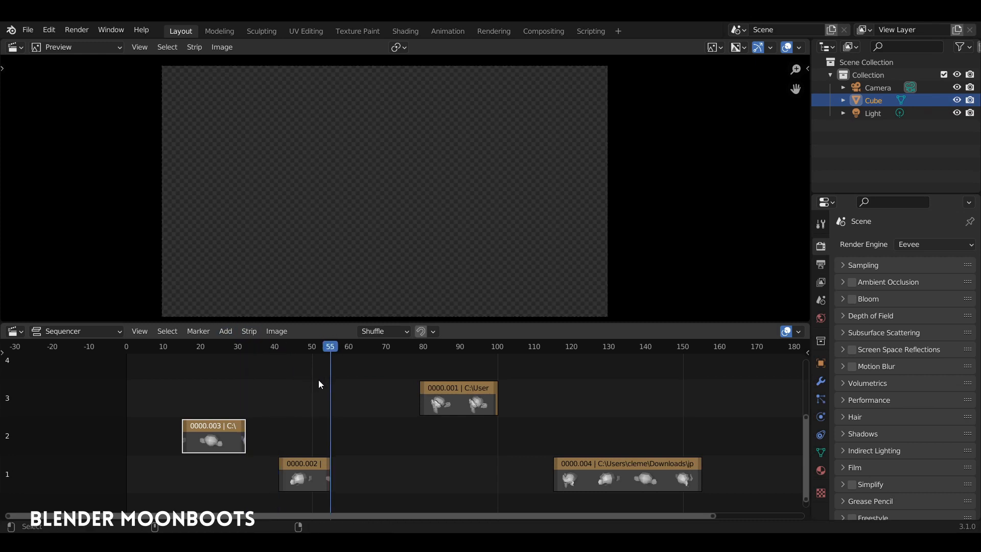
key("Page_Down")
key("Page_Down")
key("Page_Down")
key("Page_Down")
key("Page_Down")
key("Page_Down")
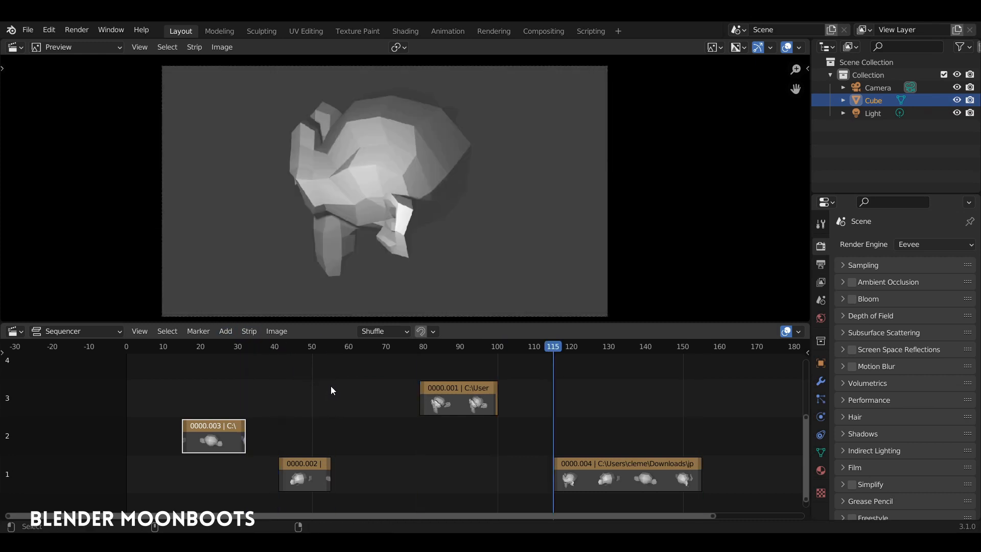
Step: Inspect the shortcut options of the Jump to Previous Strip and Jump to Next Strip navigation commands
left_click(140, 331)
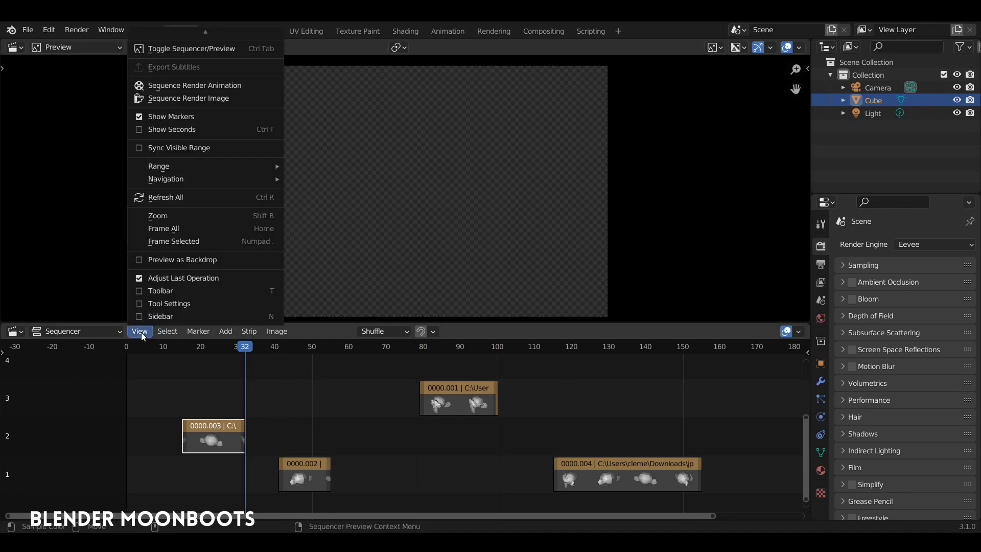
mouse_move(216, 180)
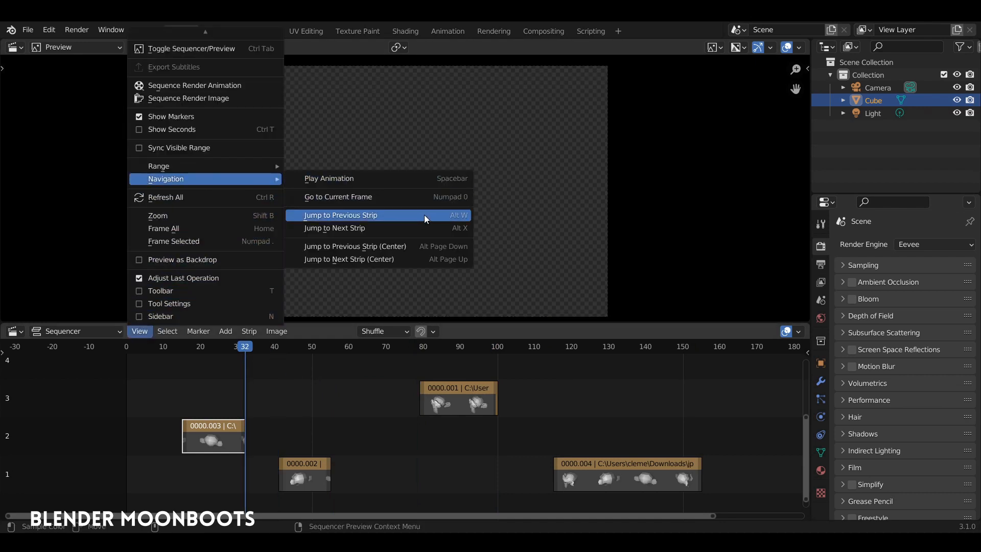
right_click(456, 215)
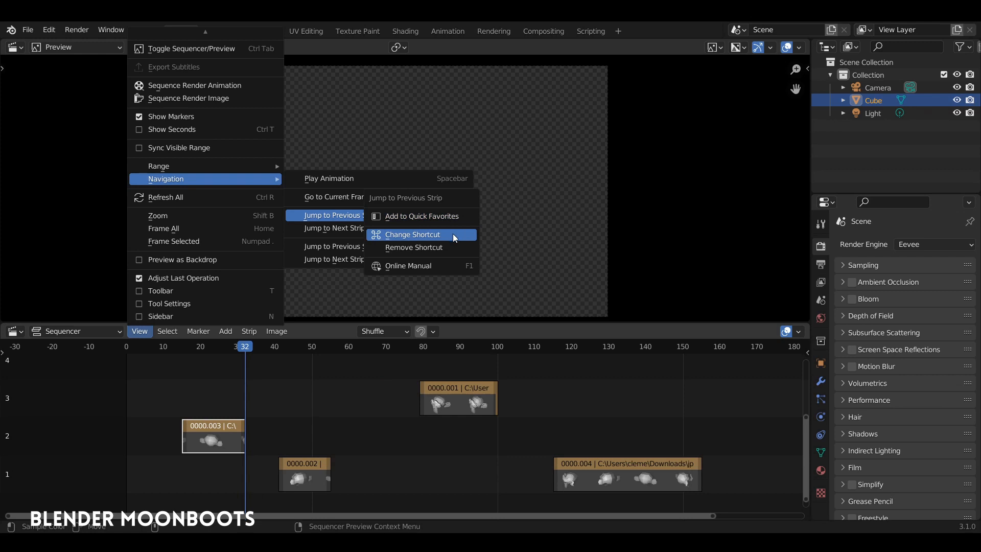
right_click(356, 228)
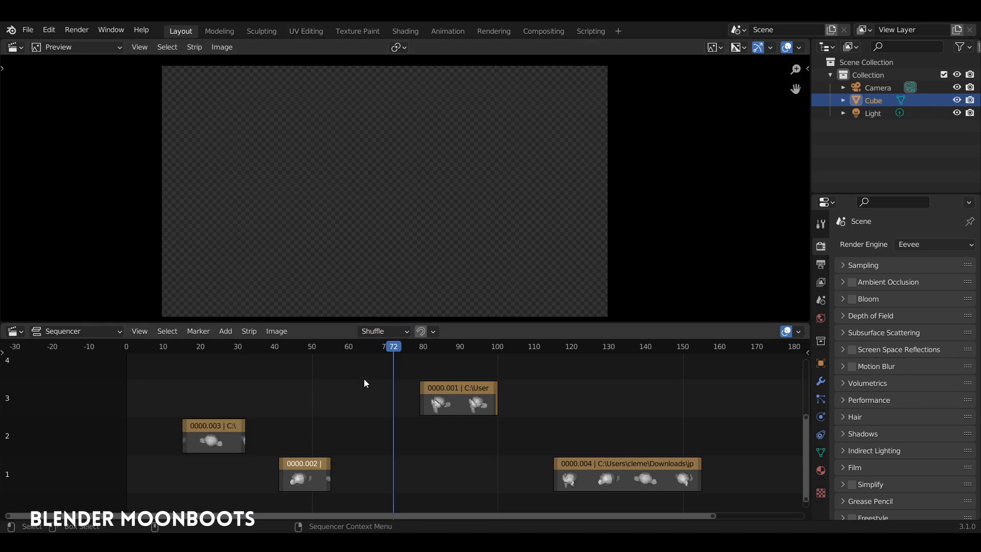
Step: Mute the short strip on channel 1 at frame 48, and unmute it with the channel 2 strip also selected
left_click_drag(394, 348, 304, 381)
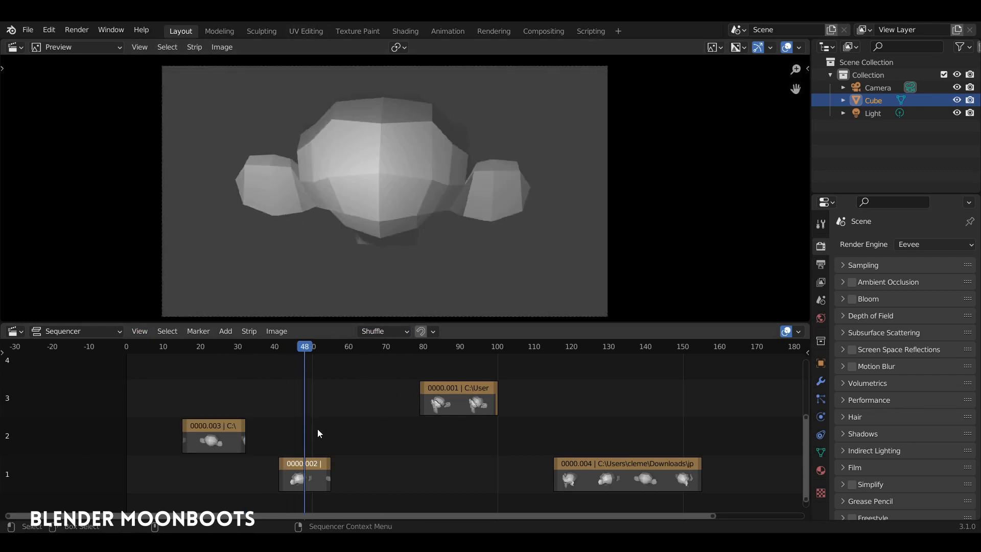
left_click(309, 482)
key("h")
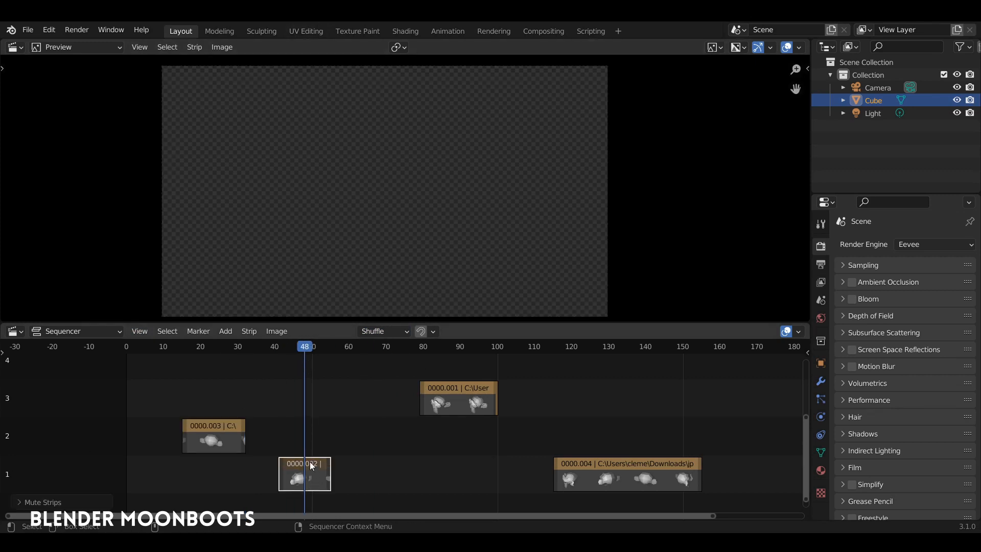
mouse_move(299, 348)
left_mouse_down()
mouse_move(232, 352)
mouse_move(303, 363)
left_mouse_up()
left_click(219, 435, "shift")
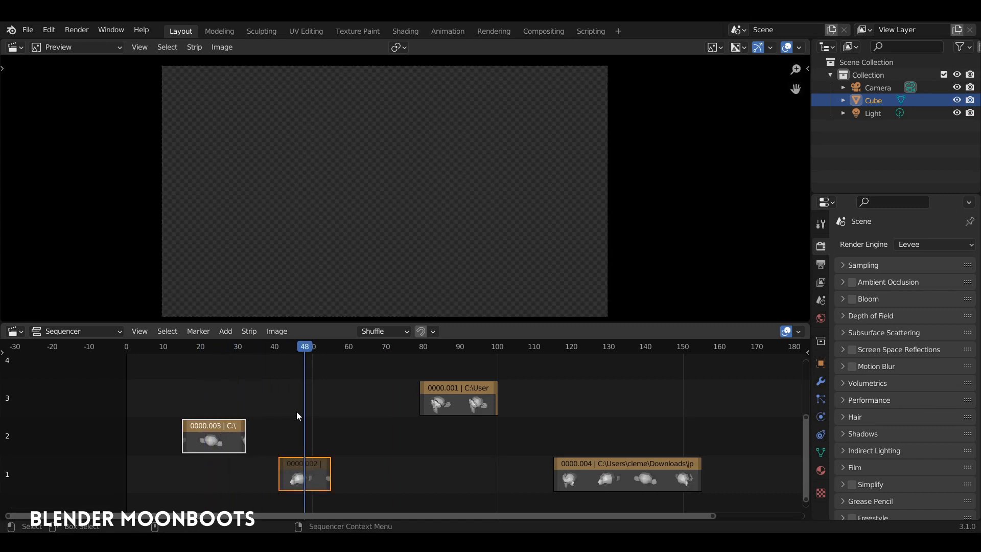
key("alt+h")
Step: Slide the short channel 1 strip to start at frame 26 and group it with the channel 2 strip into a meta strip
left_click_drag(307, 345, 270, 377)
left_click(308, 475)
key("g")
left_click(255, 469)
left_click(225, 440, "shift")
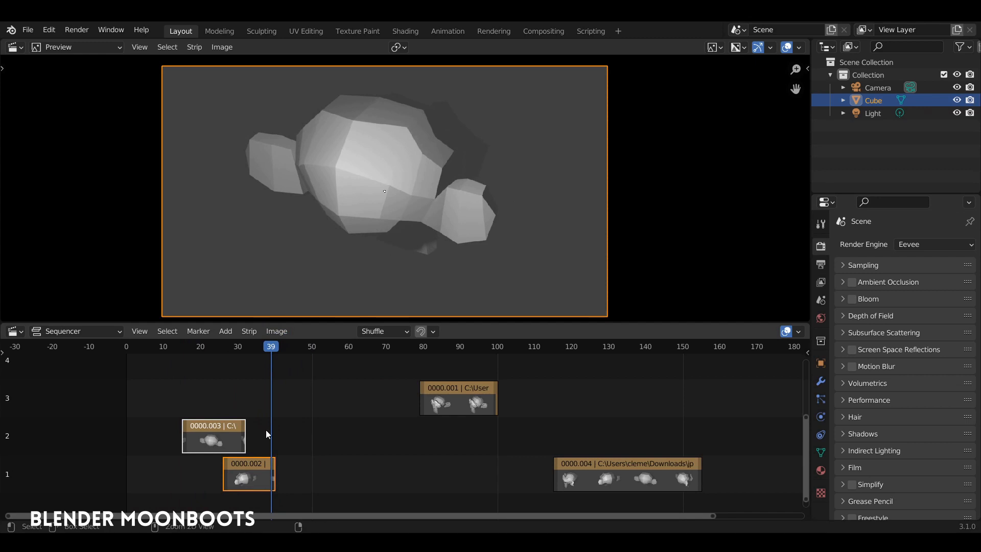
key("ctrl+g")
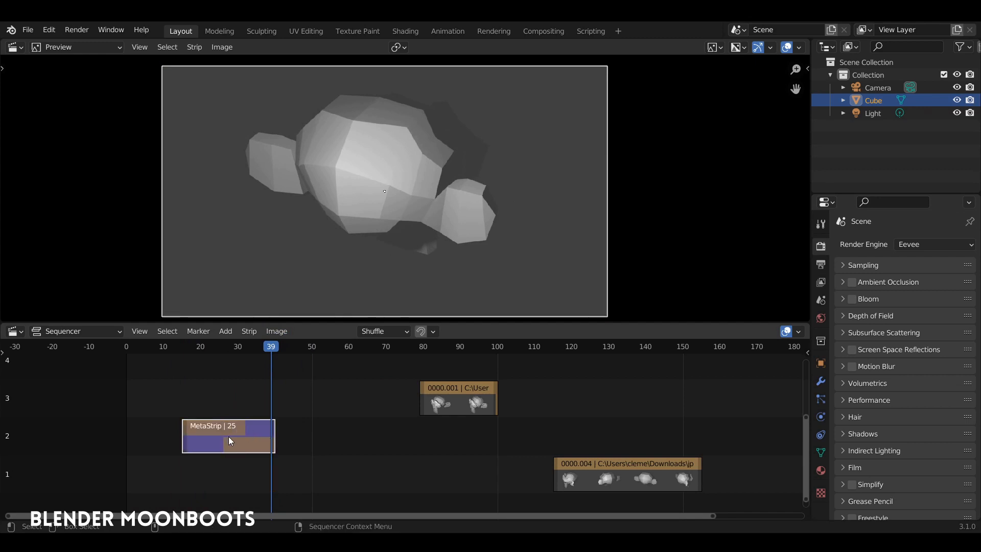
Step: Slide the meta strip to channel 1 at about frame 27, check the strips inside it, and ungroup it
left_click_drag(249, 367, 285, 468)
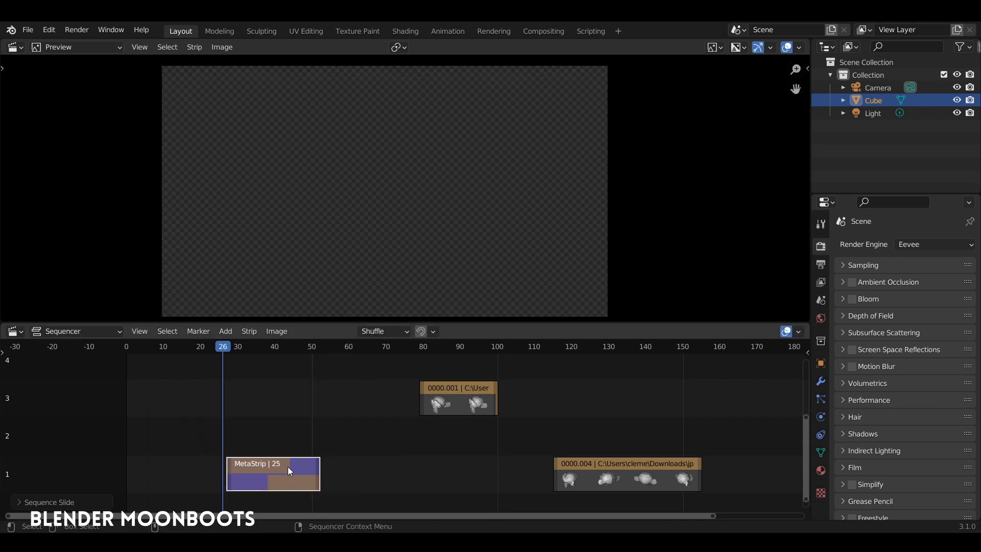
key("Tab")
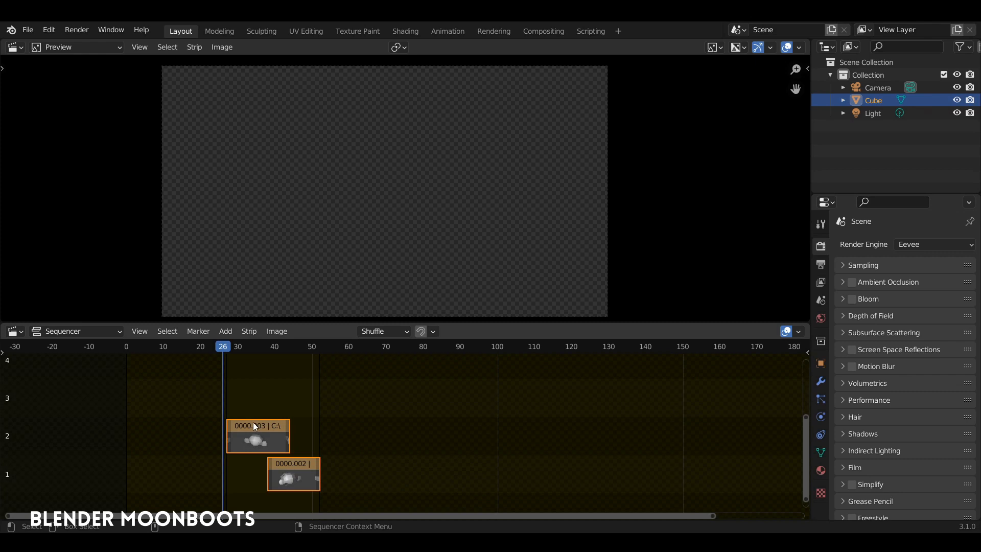
key("Tab")
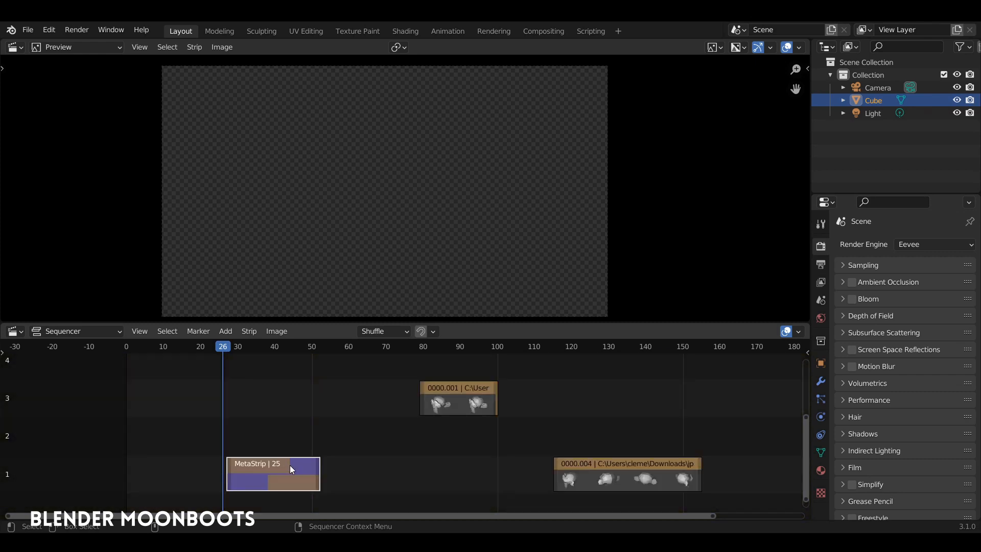
key("ctrl+alt+g")
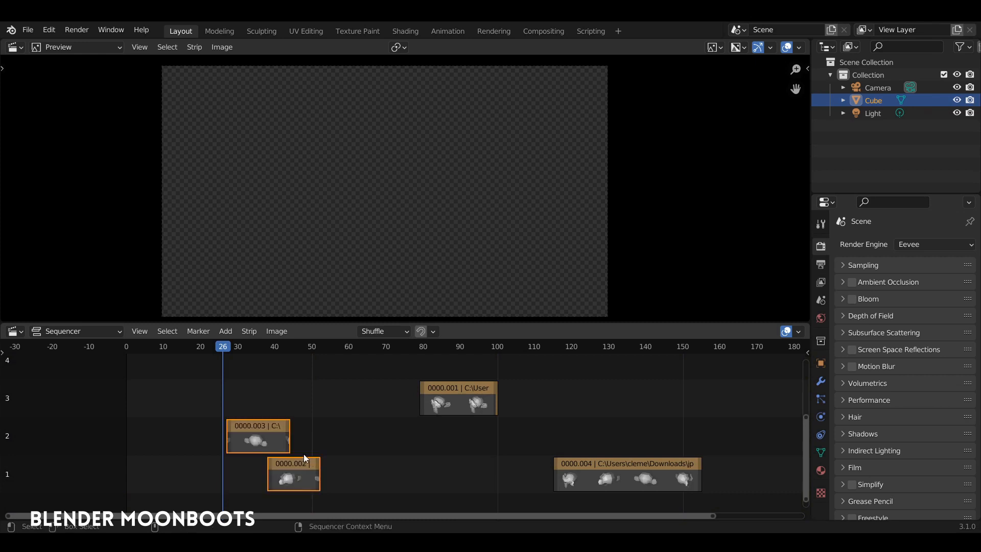
left_click_drag(225, 358, 268, 378)
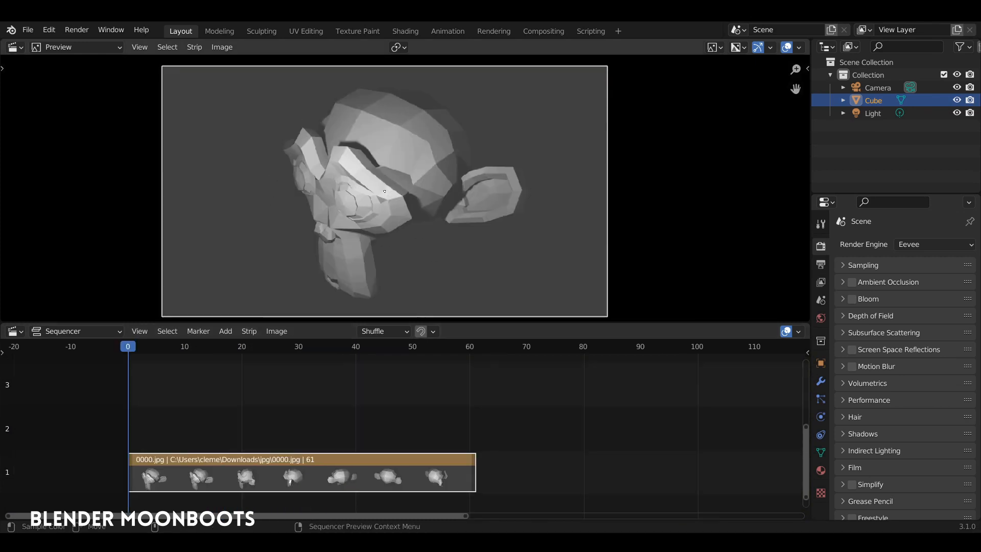
Step: Select the 0000.jpg strip and examine its Transform settings for position, scale, rotation, origin and mirroring
left_click(266, 468)
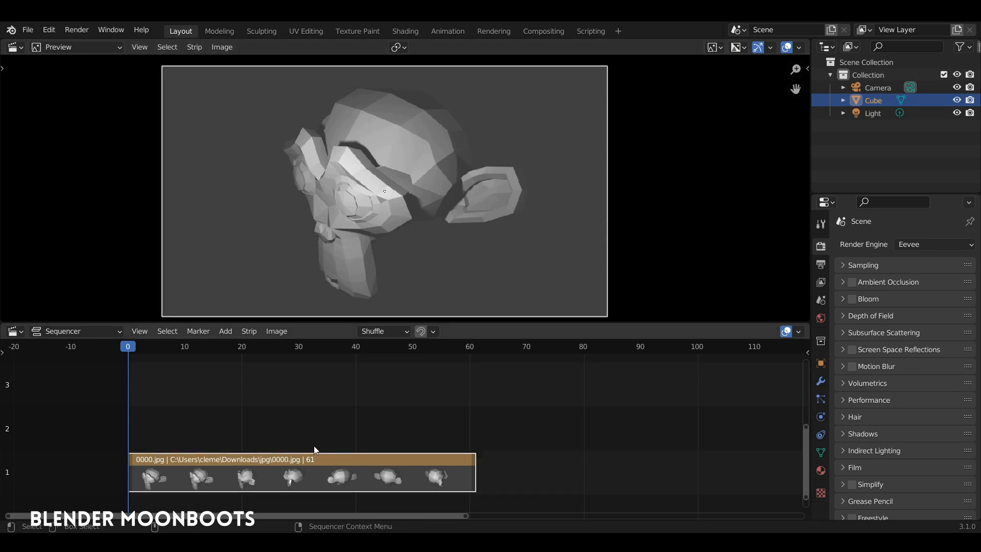
middle_click_drag(314, 446, 323, 434, "ctrl")
middle_click_drag(331, 434, 367, 411)
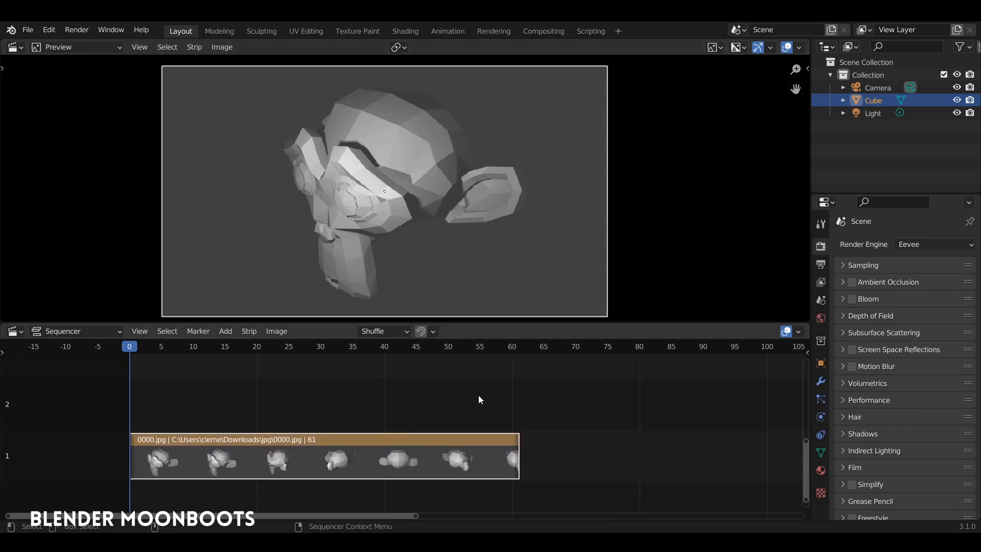
key("n")
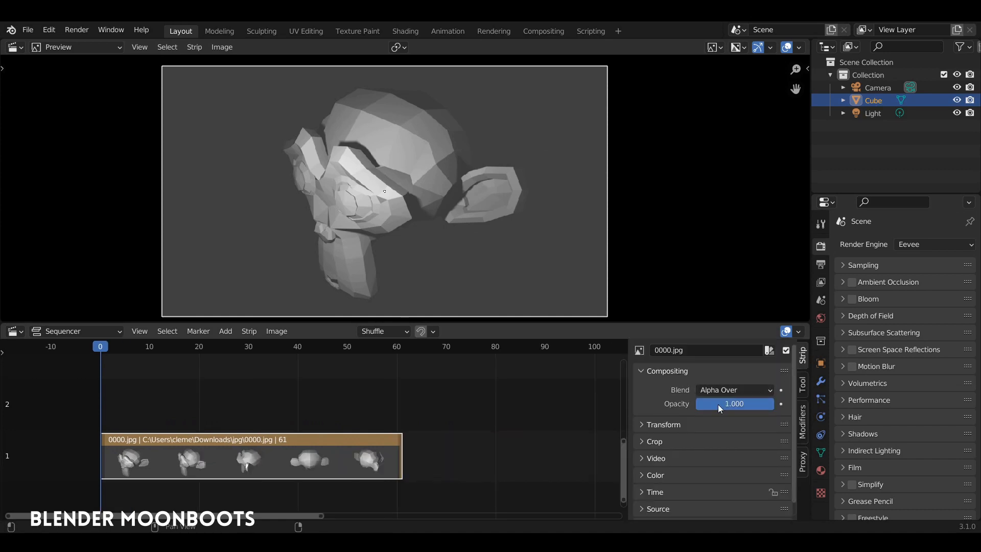
left_click(641, 425)
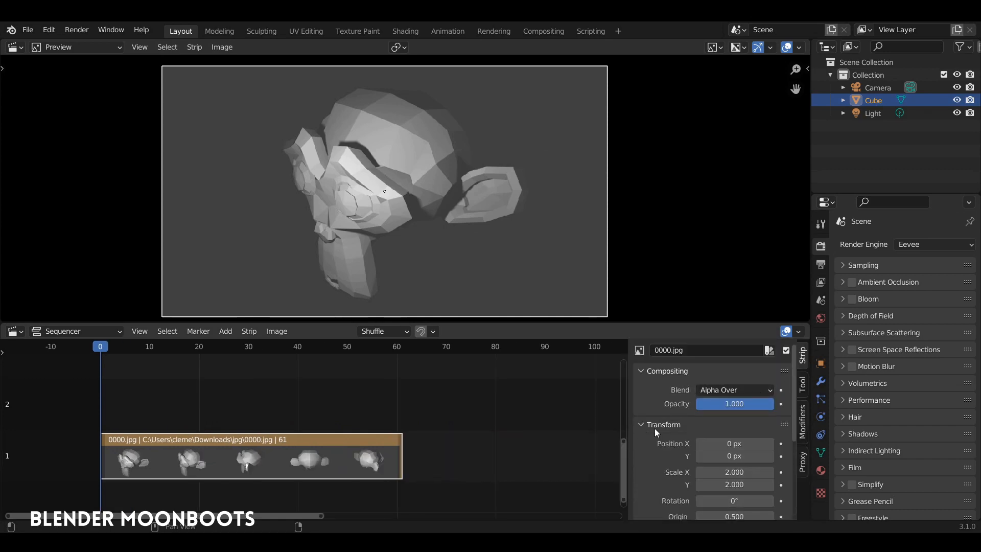
scroll(676, 424, "down", 3)
mouse_move(703, 383)
left_mouse_down()
mouse_move(790, 384)
mouse_move(711, 397)
left_mouse_up()
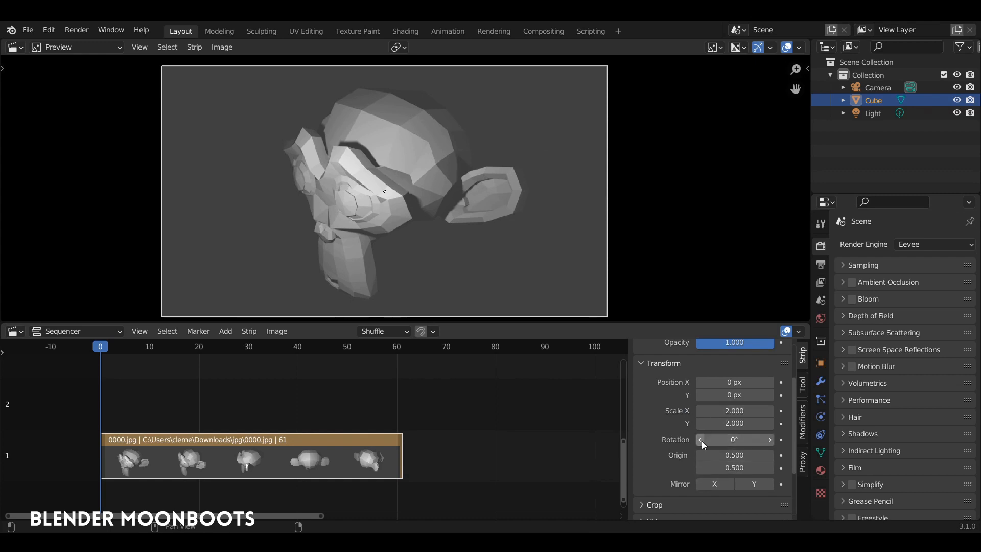
left_click_drag(702, 442, 755, 449)
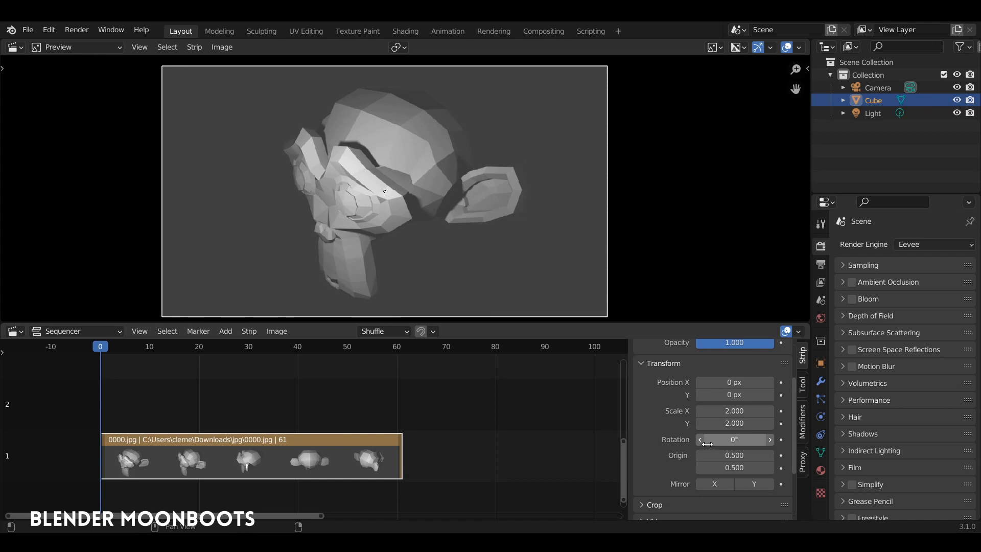
middle_click_drag(502, 420, 567, 413)
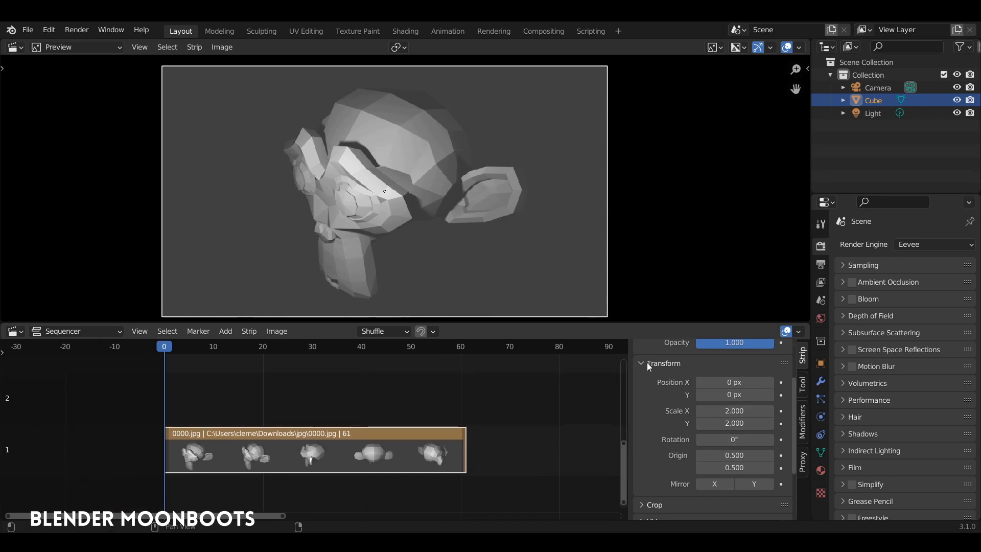
Step: Add a Color Balance modifier to the 0000.jpg strip, tinting its lift light blue and its gamma pale green
left_click(802, 420)
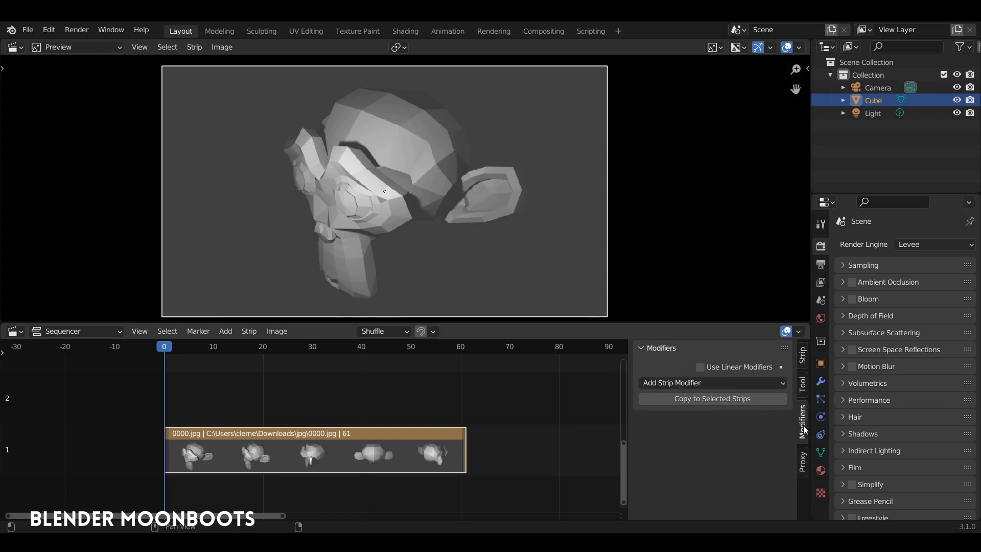
left_click(692, 382)
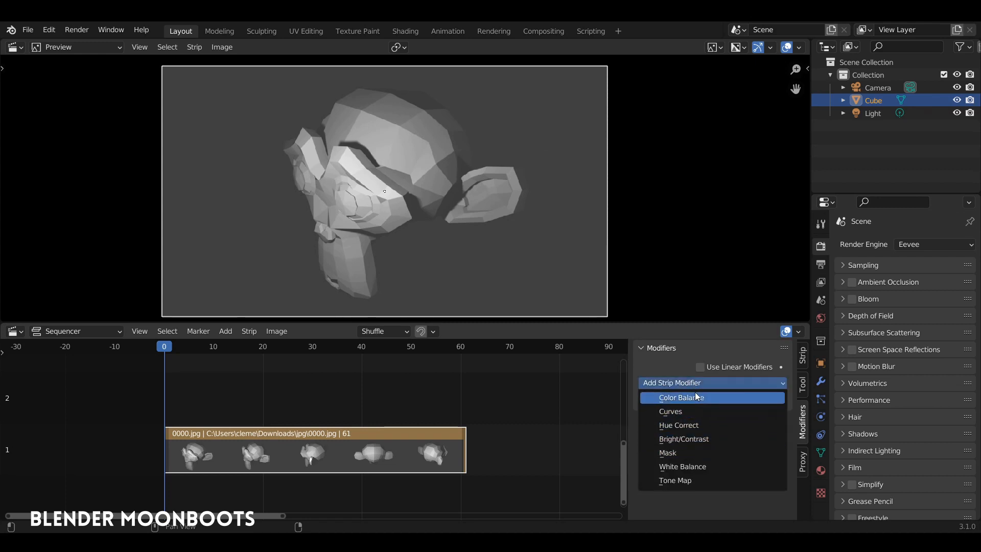
left_click(708, 396)
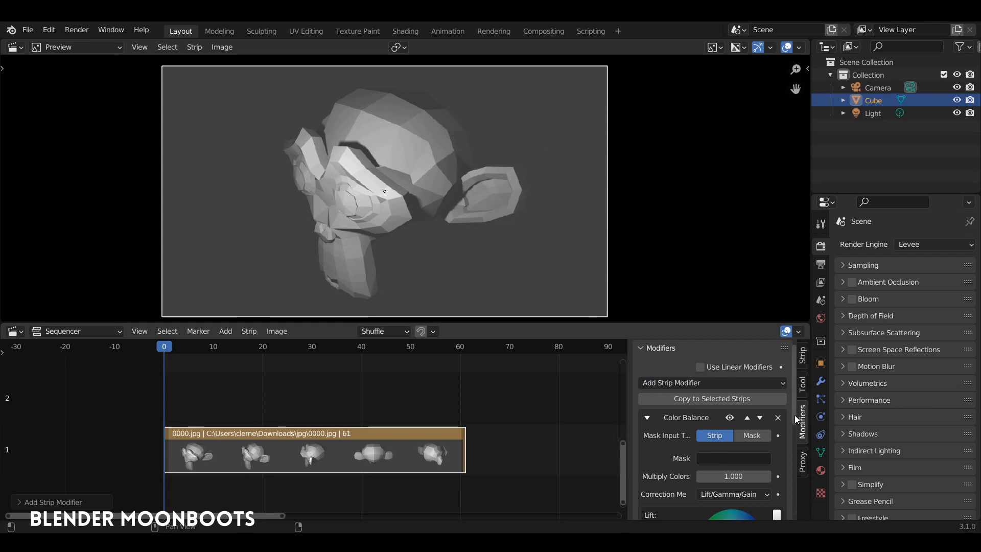
left_click_drag(795, 414, 798, 465)
left_click_drag(735, 430, 734, 424)
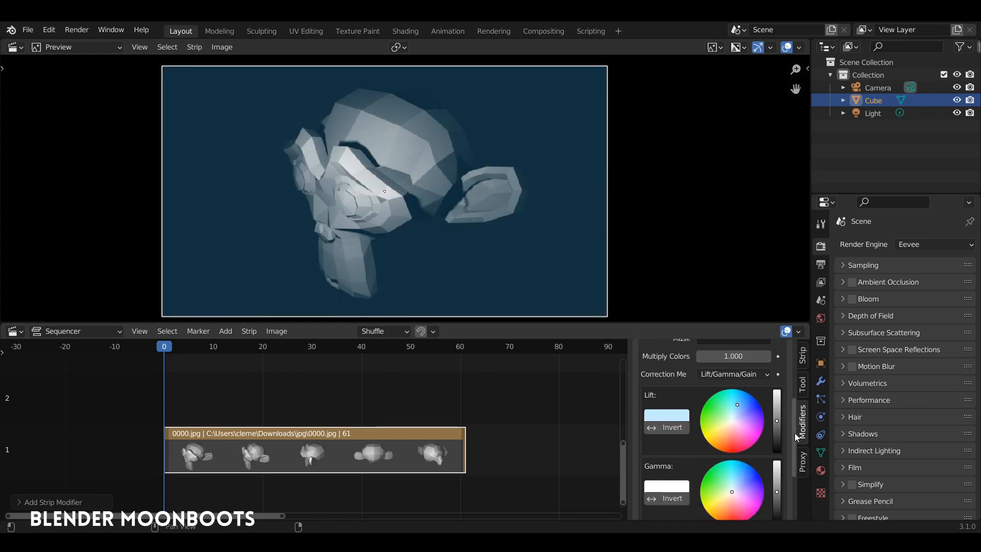
scroll(795, 433, "down", 3)
left_click_drag(732, 453, 723, 455)
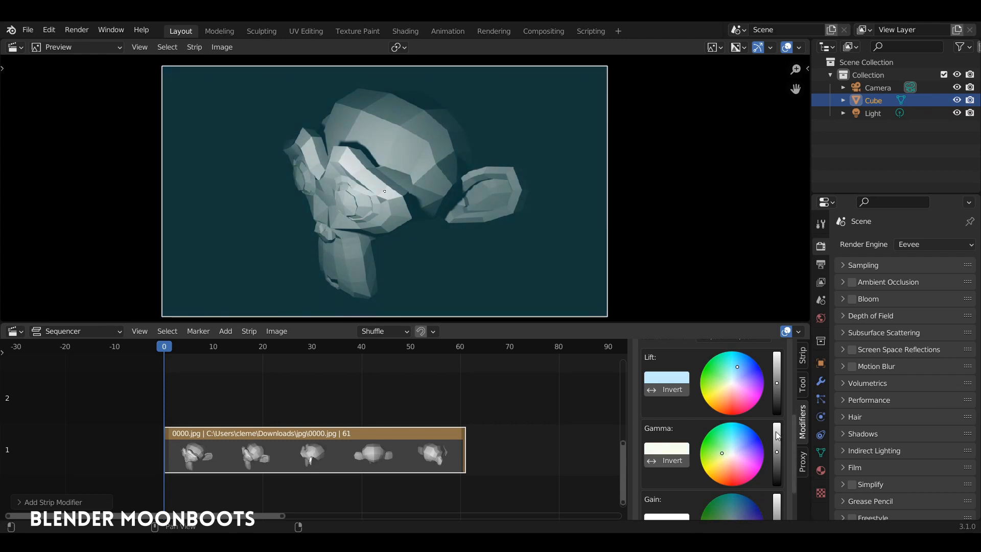
Step: Disable and re-enable the Color Balance modifier to compare the image, and remove it from the strip
scroll(792, 431, "up", 6)
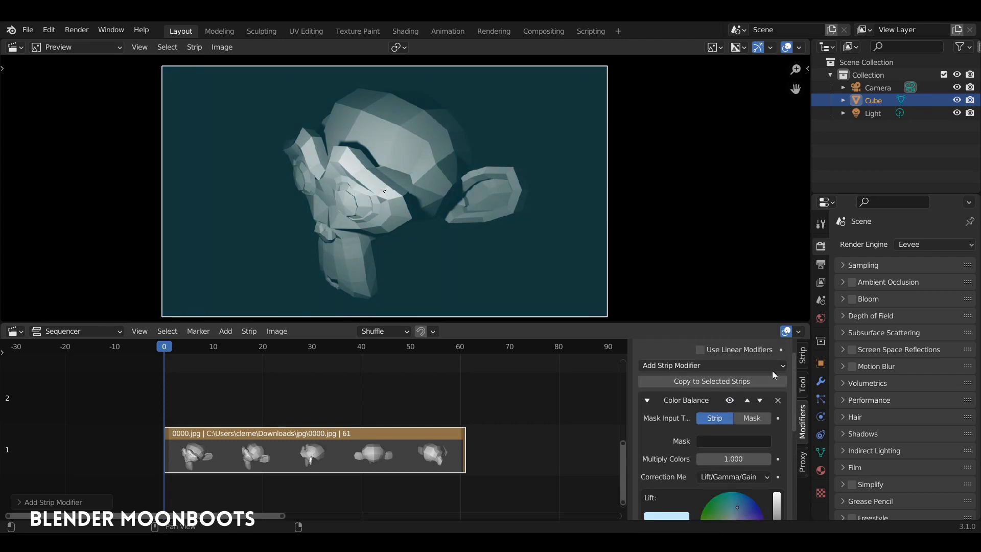
left_click(730, 401)
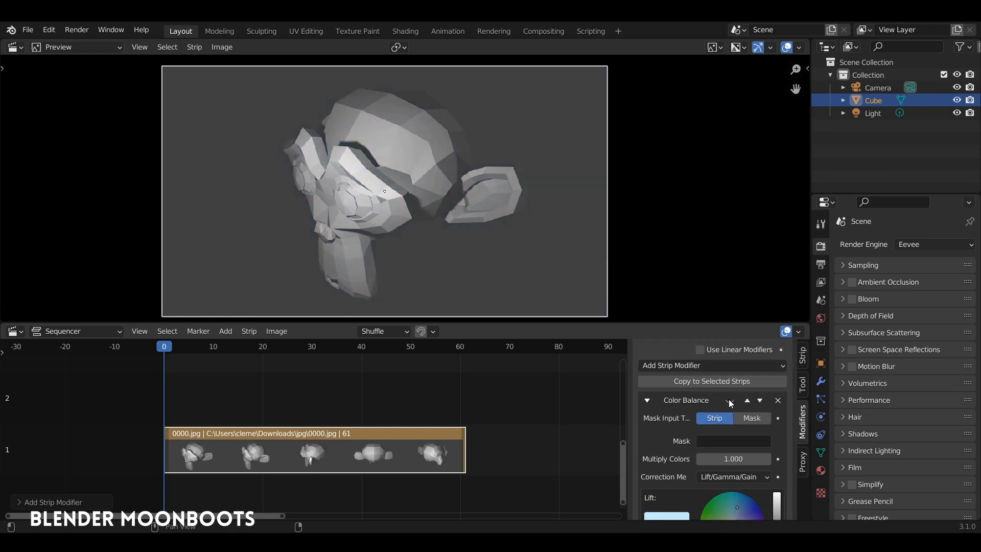
left_click(728, 400)
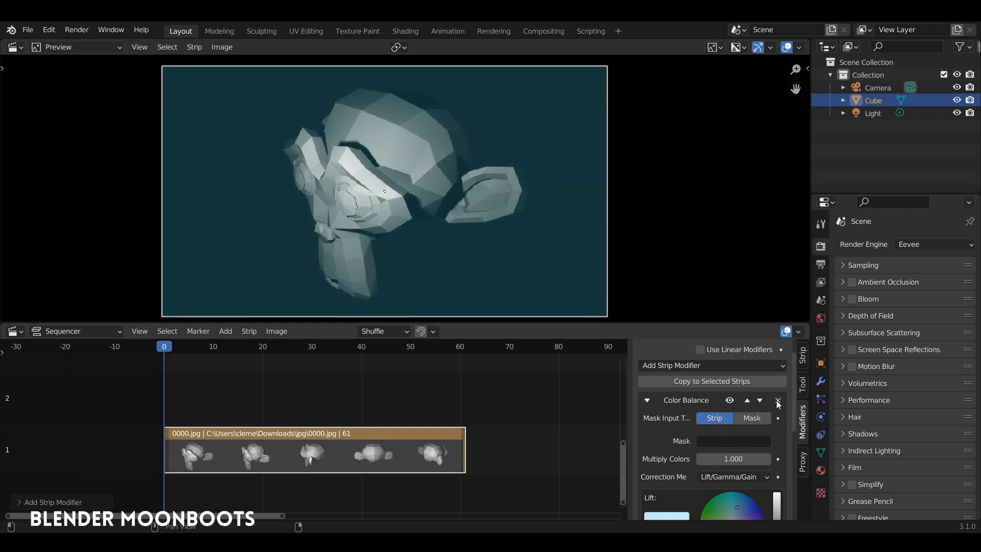
left_click(777, 401)
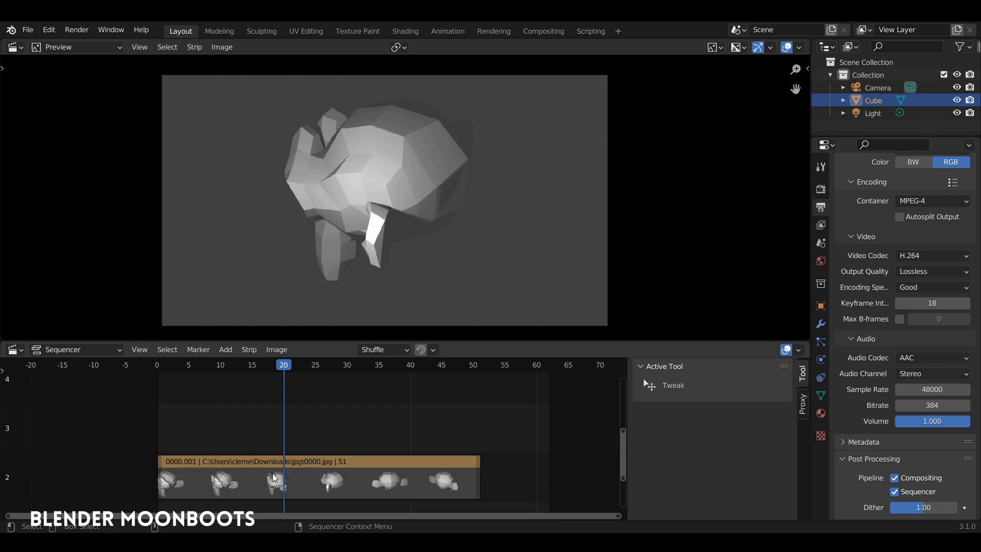
Step: Duplicate the monkey strip on channel 2 onto channel 3, starting at frame 13
left_click(272, 472)
key("shift+d")
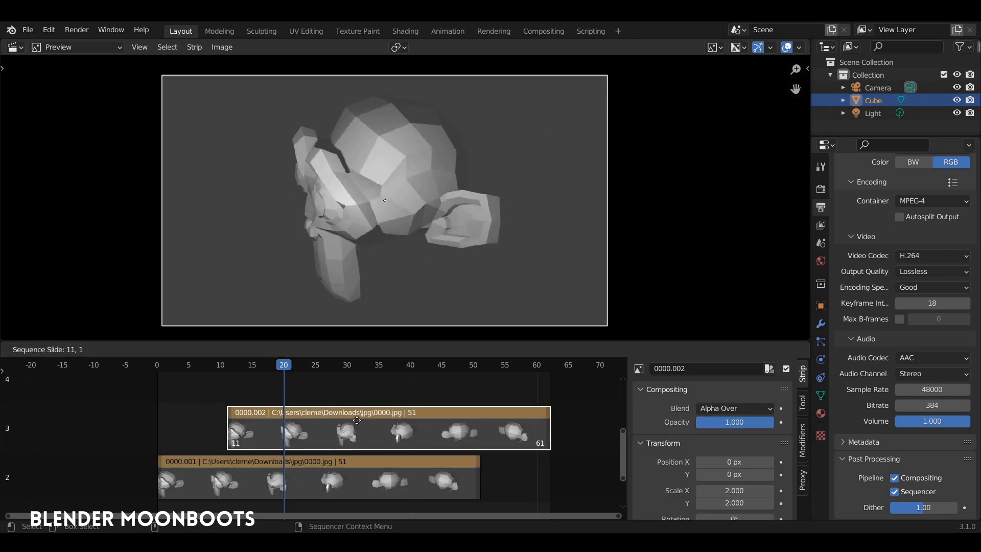
left_click(366, 419)
Step: Move the playhead to frame 18 and add a Fade In to the duplicated strip on channel 3
mouse_move(264, 371)
left_mouse_down()
mouse_move(213, 372)
mouse_move(272, 377)
left_mouse_up()
right_click(295, 427)
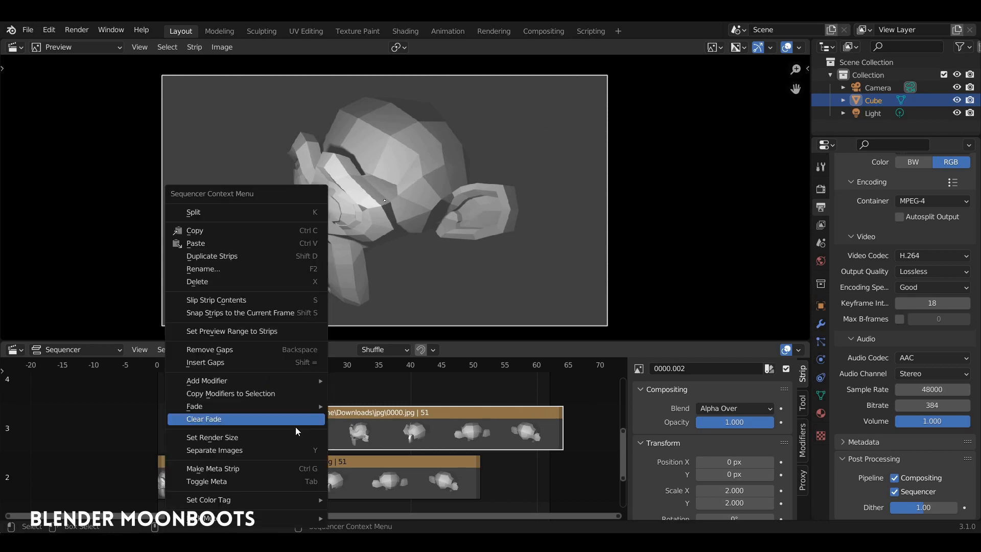
mouse_move(234, 405)
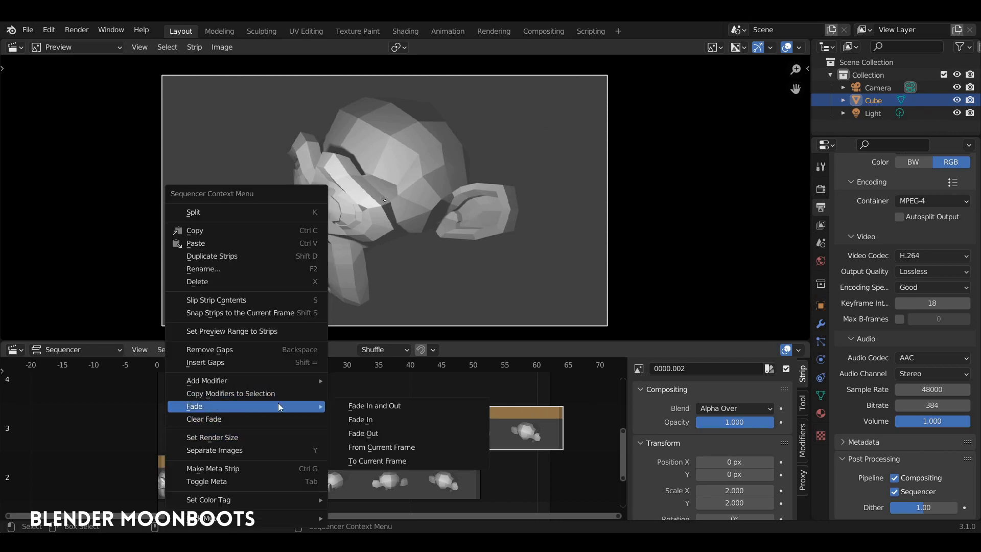
left_click(381, 421)
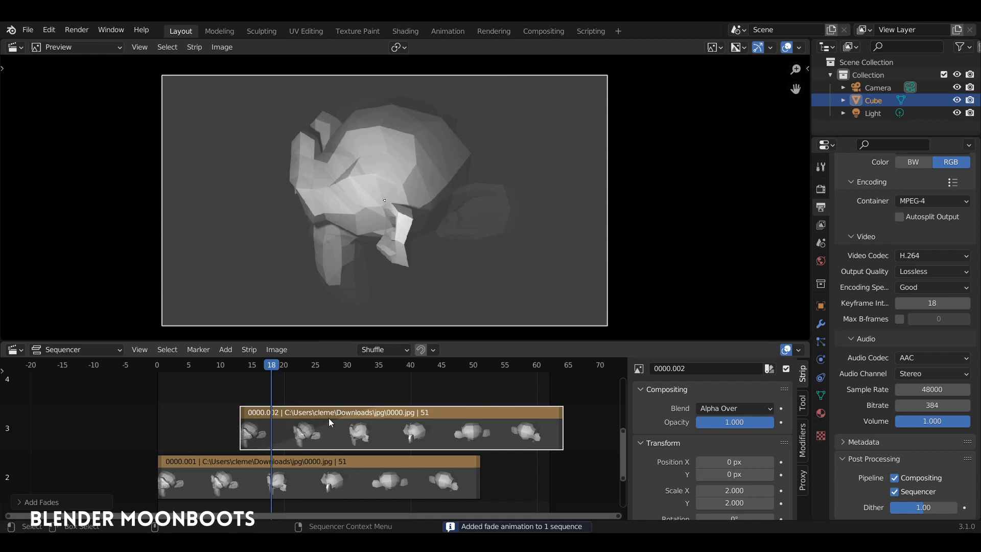
Step: Scrub the playhead through the overlap of the two strips to examine the fade-in and its opacity
left_click_drag(271, 365, 296, 378)
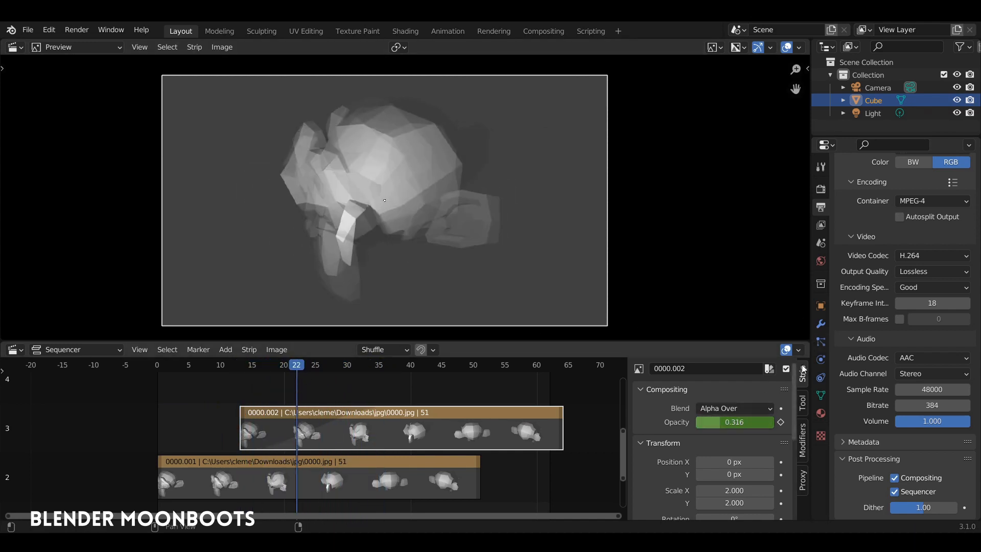
left_click_drag(284, 381, 380, 371)
left_click_drag(391, 367, 233, 388)
Step: Split the sequencer area in two and turn the new area into a Timeline framing the fade's opacity keyframes
left_click_drag(802, 341, 364, 353)
left_click(369, 349)
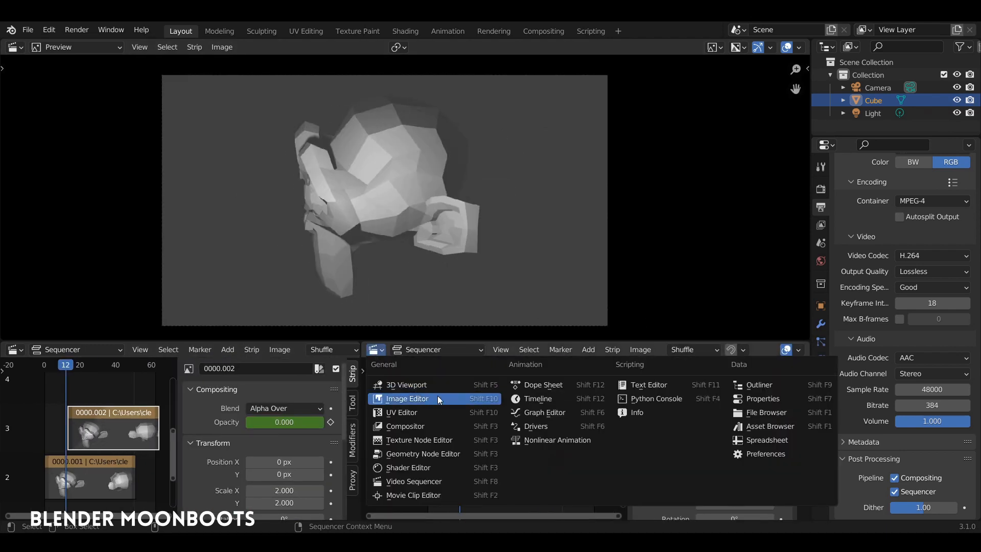
left_click(524, 399)
middle_click_drag(442, 387, 446, 387, "ctrl")
middle_click_drag(445, 386, 601, 396)
middle_click_drag(107, 405, 123, 389, "ctrl")
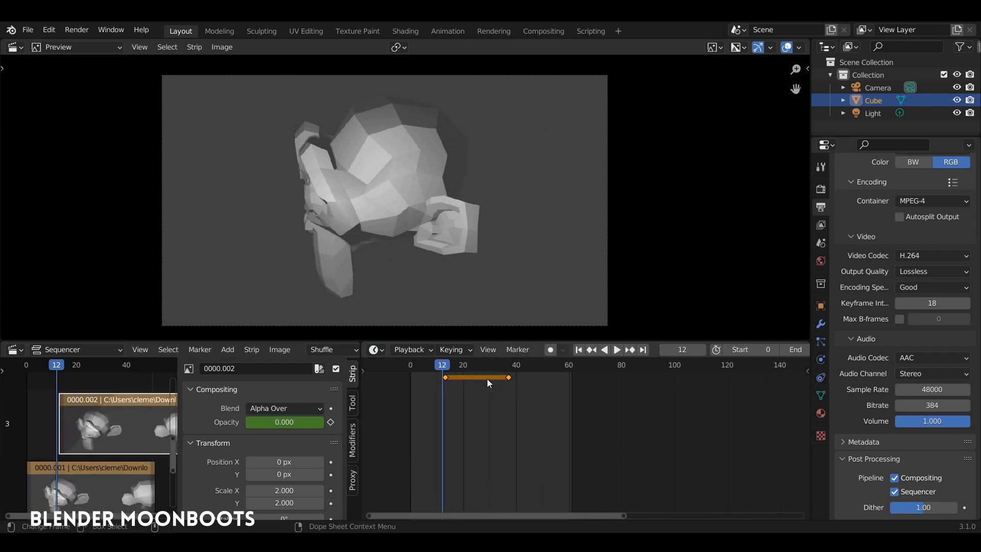
Step: Shift the fade's two opacity keyframes earlier and scale them closer together, to about frames 9 and 20
key("g")
left_click(467, 385)
key("s")
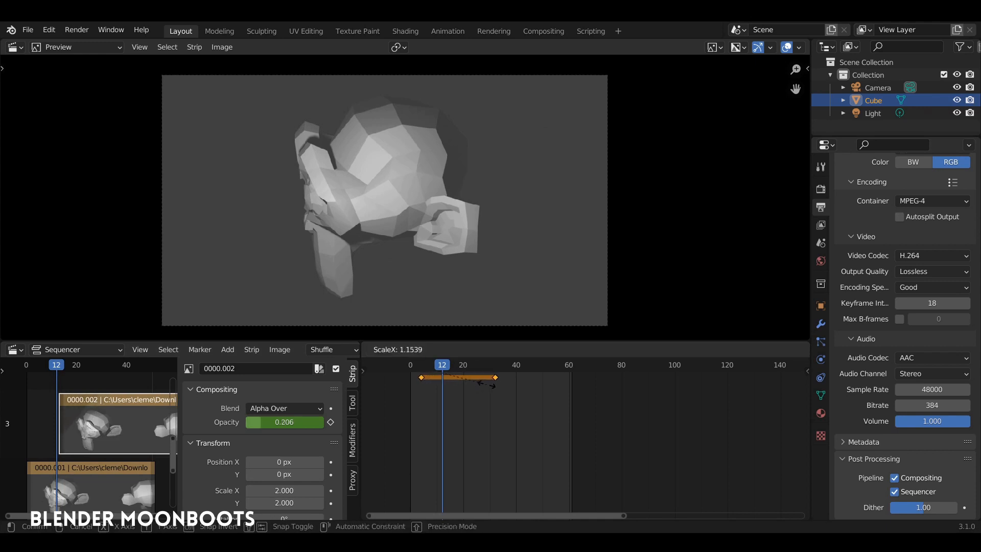
left_click(453, 380)
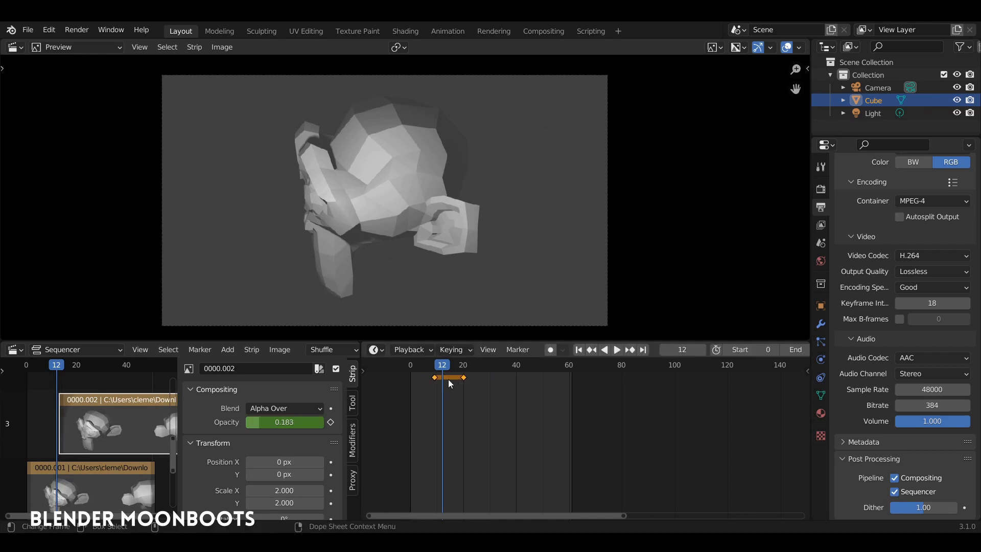
Step: Close the Timeline area by expanding the sequencer over it, and clear the fade from the channel 3 strip
left_click_drag(361, 376, 664, 352)
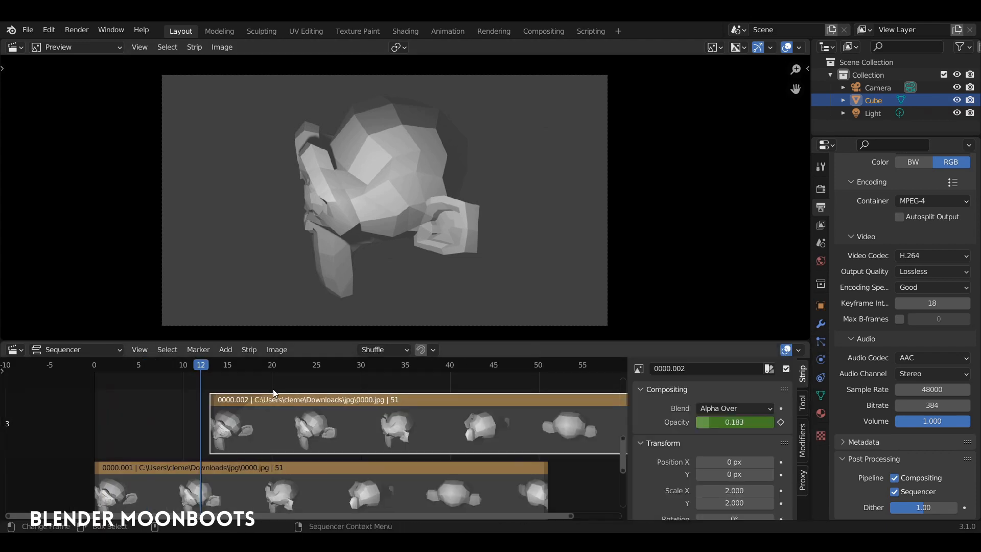
right_click(294, 415)
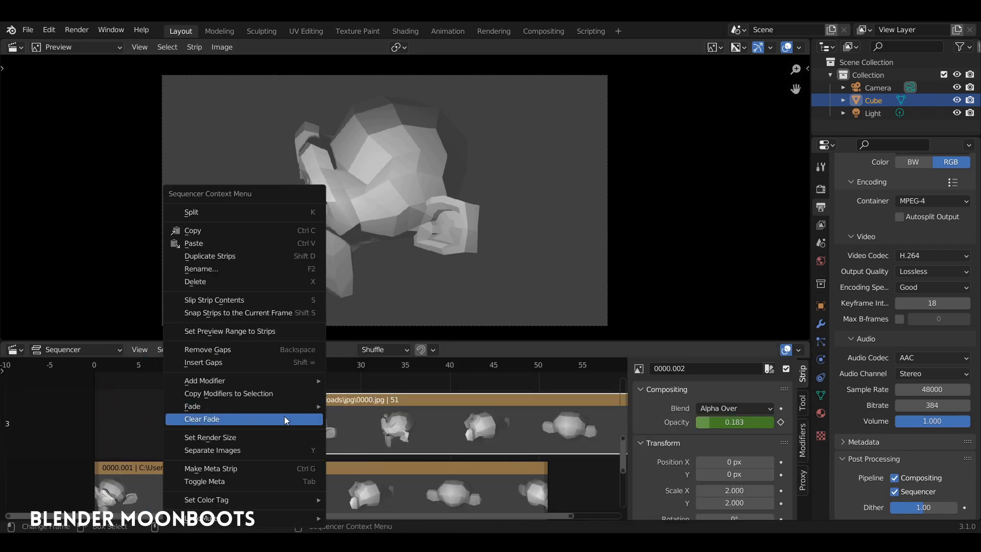
left_click(286, 422)
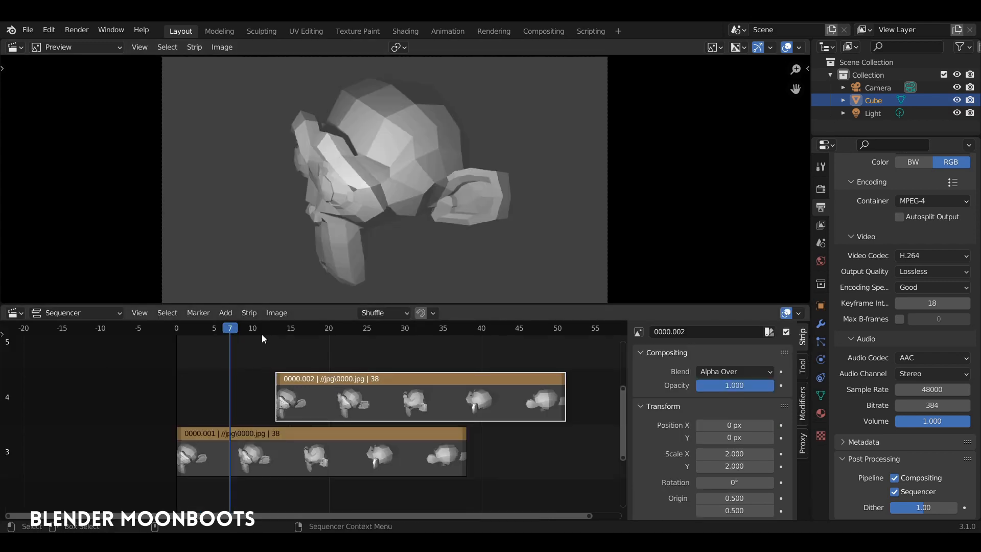
Step: Place the playhead at frame 28, fade the channel 4 strip up to the current frame, and scrub through the fade
left_click(291, 329)
left_click_drag(305, 341, 388, 373)
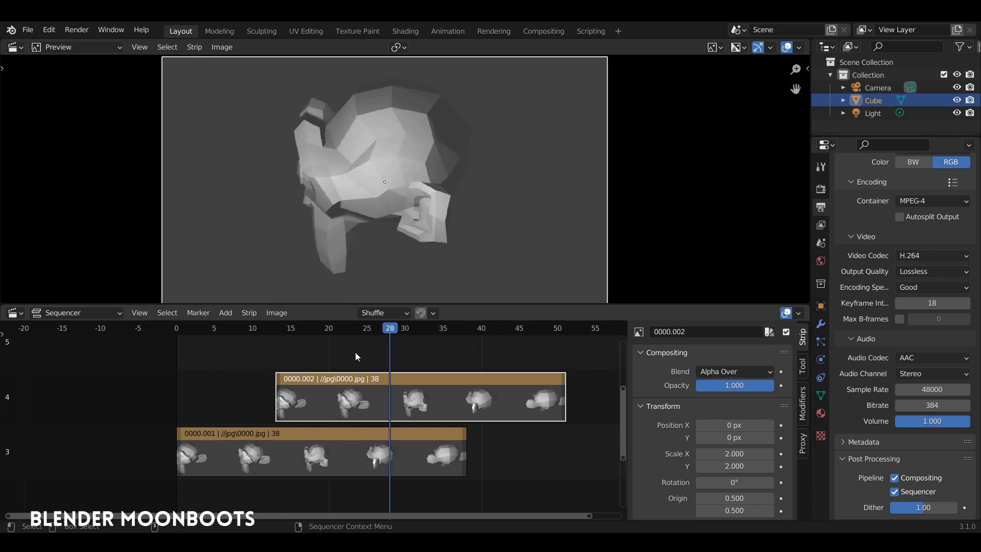
right_click(317, 384)
mouse_move(344, 389)
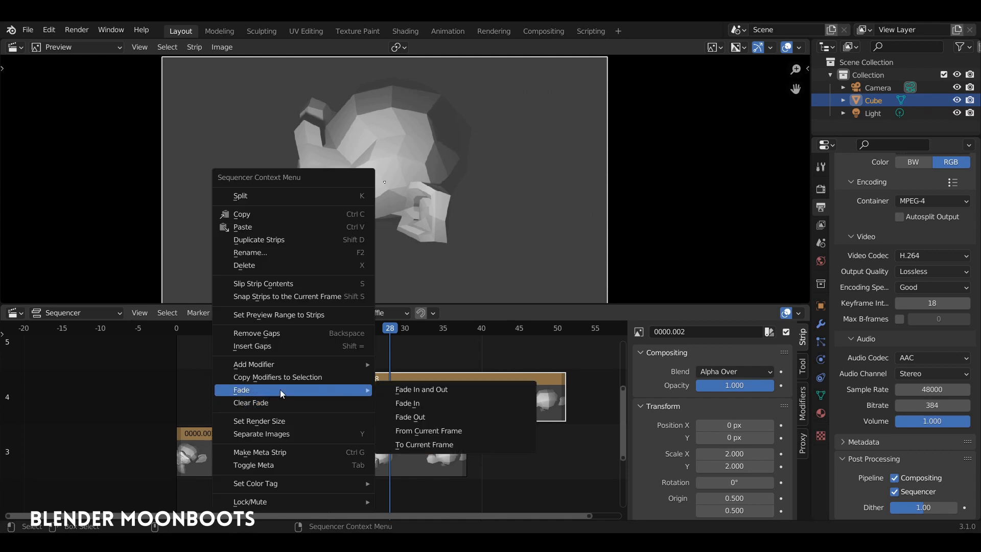
left_click(453, 444)
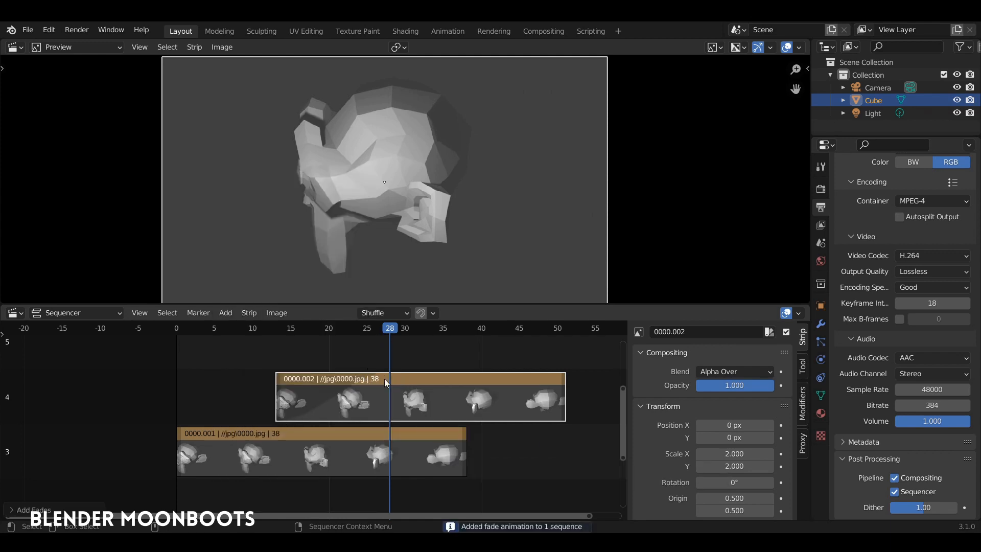
left_click_drag(393, 331, 428, 342)
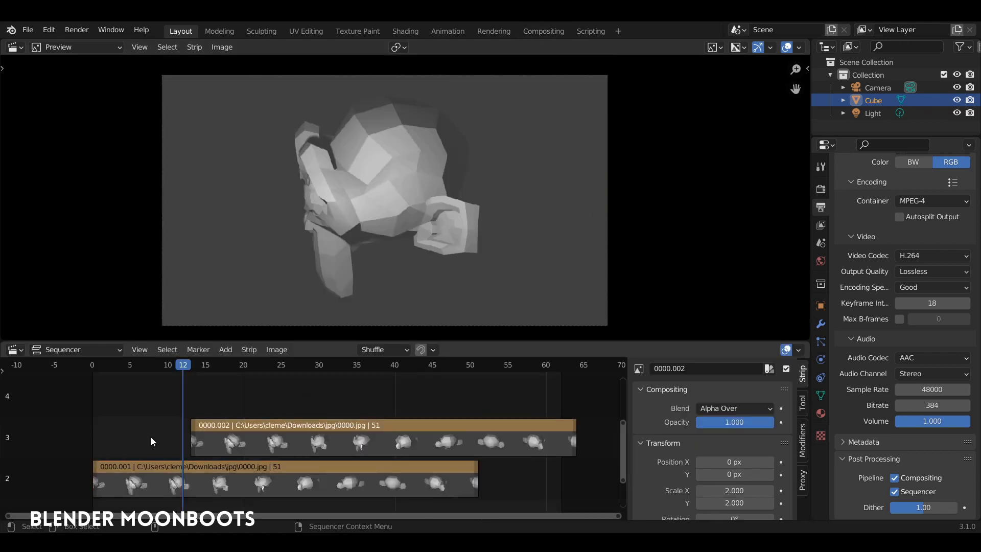
Step: Add a Gamma Cross transition from the channel 2 strip to the overlapping channel 3 strip and play it back
left_click(191, 488)
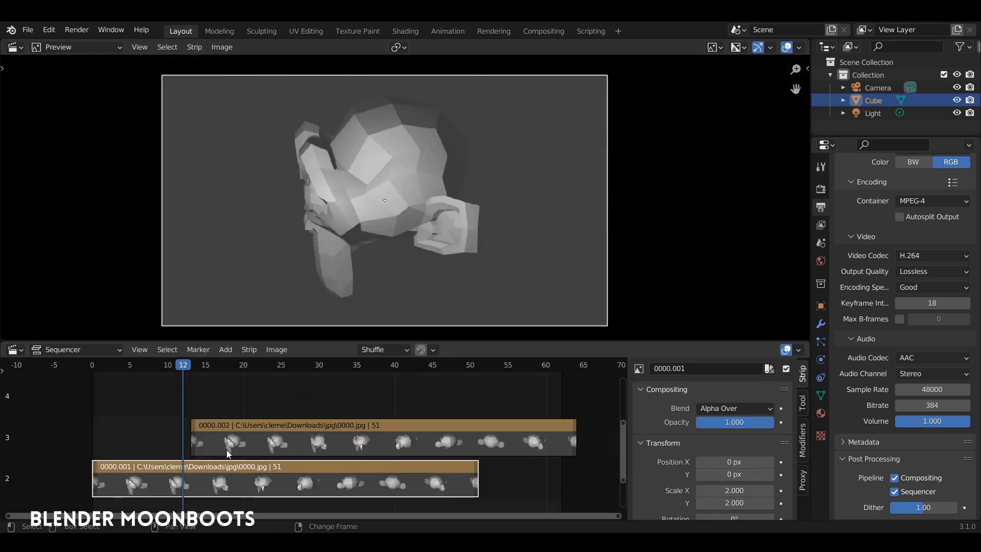
left_click(277, 429, "shift")
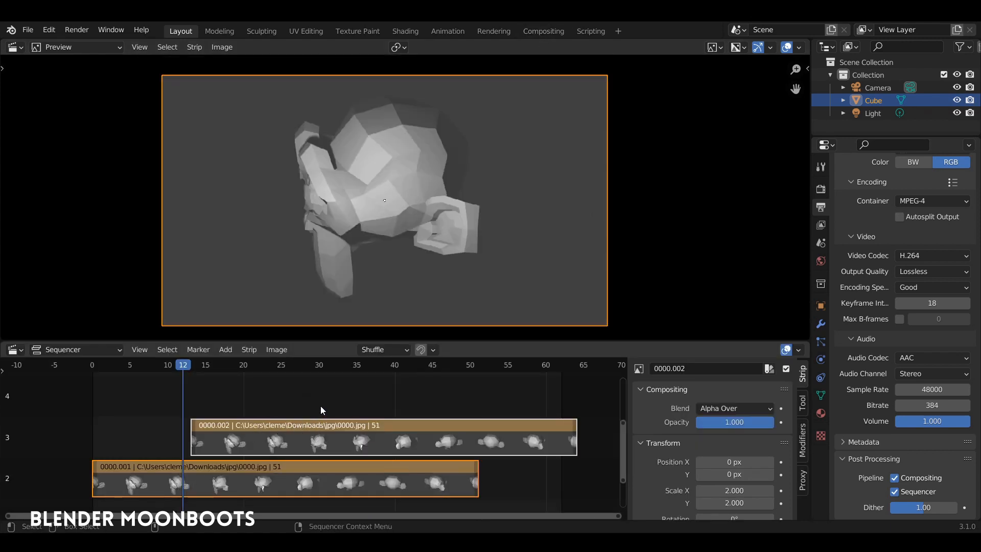
key("shift+a")
mouse_move(320, 404)
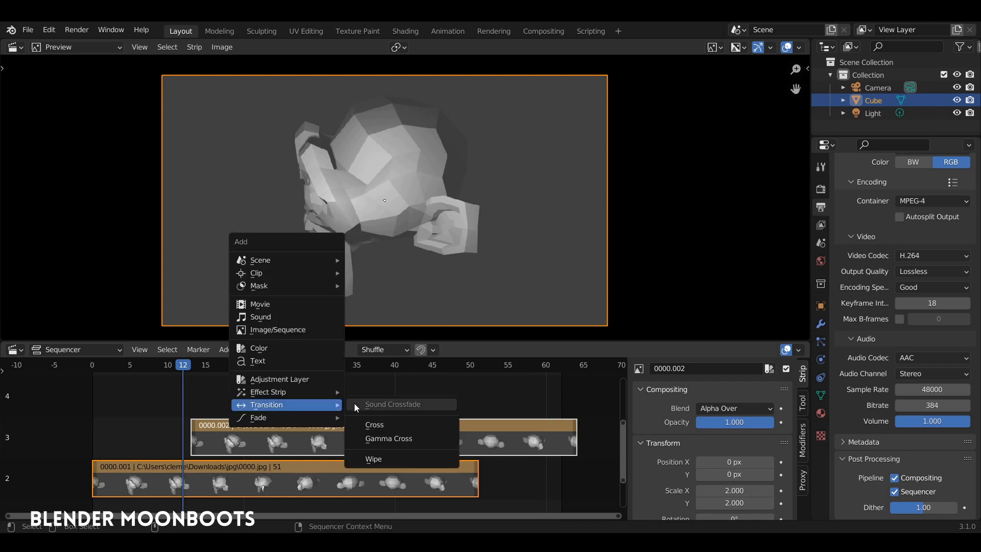
left_click(410, 437)
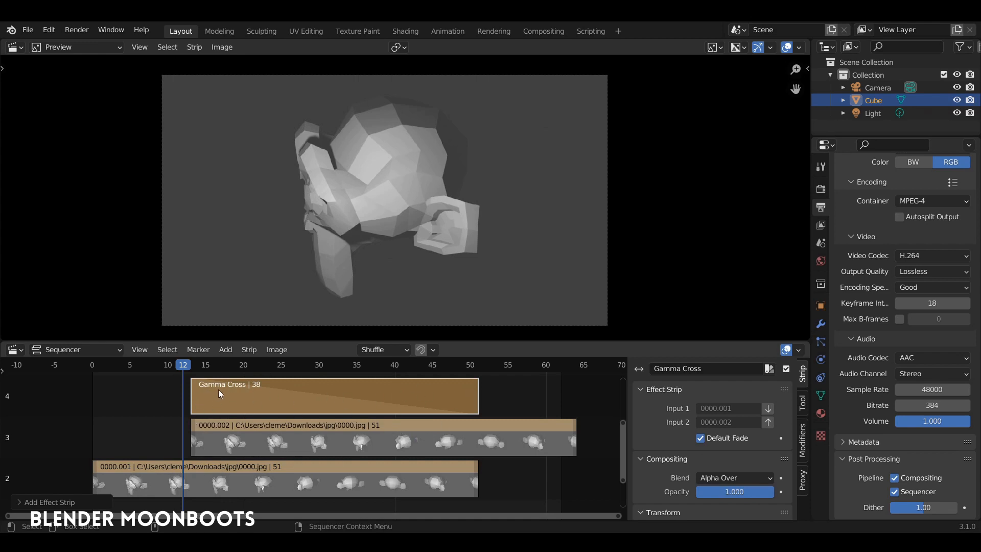
key("space")
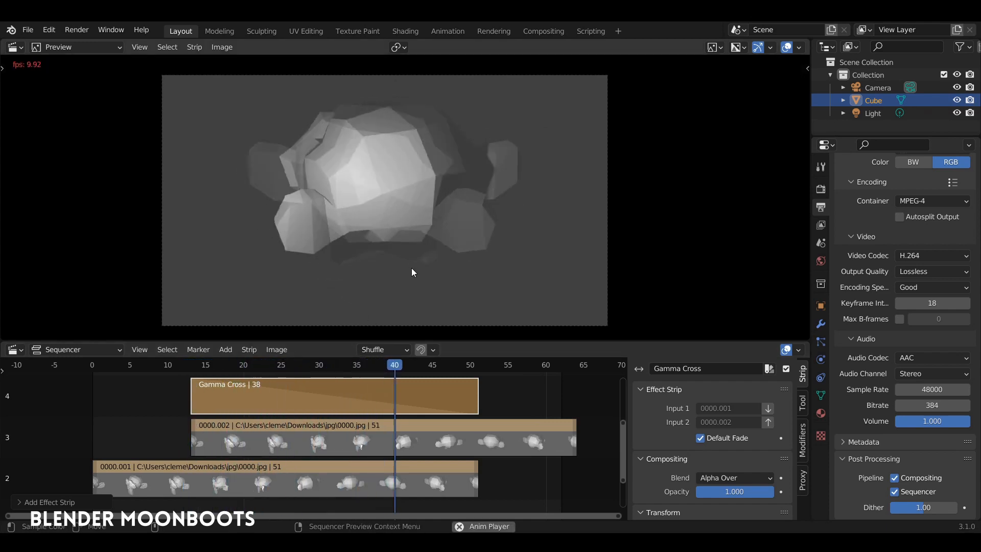
key("space")
Step: Shorten the crossfade by trimming the channel 3 strip's start to frame 26 and the channel 2 strip's end to frame 38
left_click(194, 435)
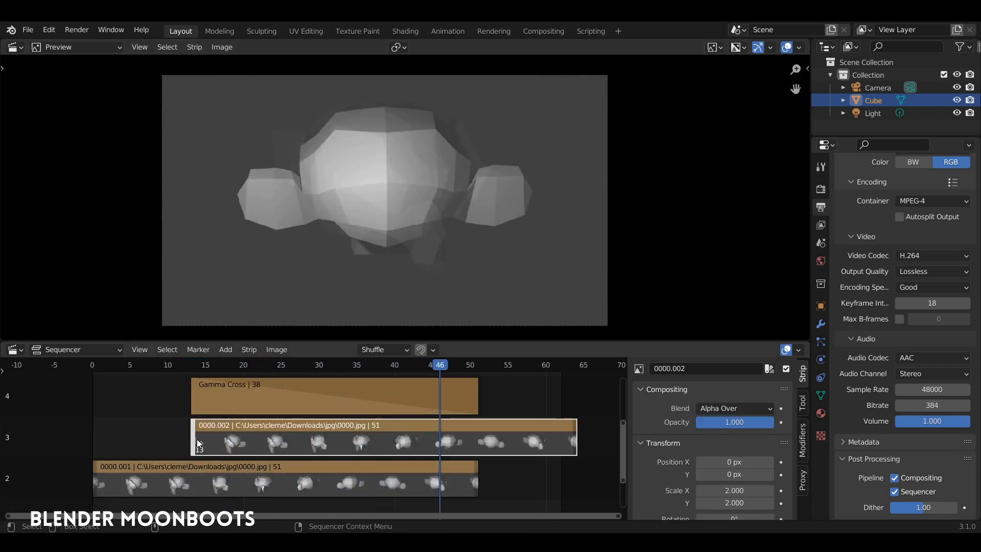
left_click_drag(198, 439, 289, 436)
left_click(471, 475)
left_click_drag(471, 475, 386, 479)
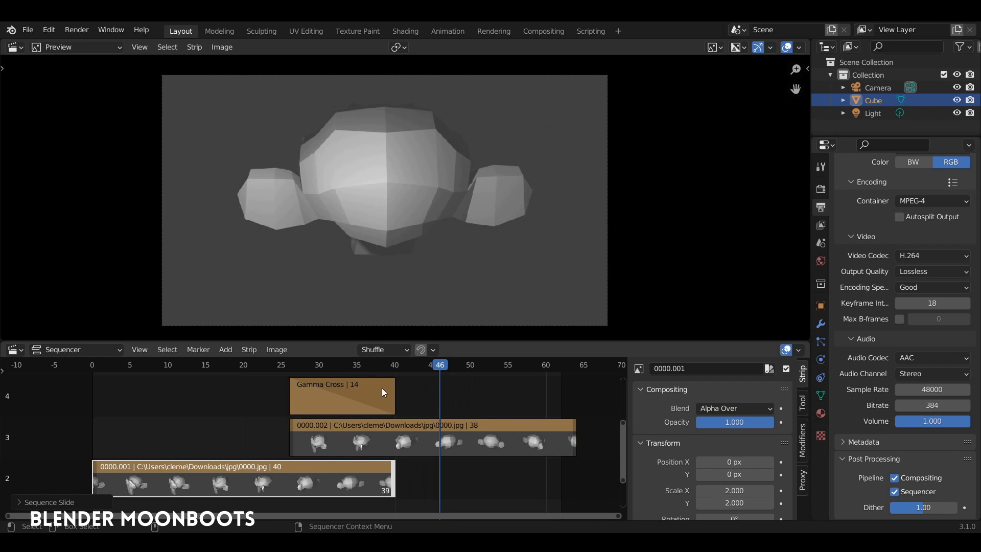
mouse_move(394, 474)
left_mouse_down()
mouse_move(440, 474)
mouse_move(380, 475)
left_mouse_up()
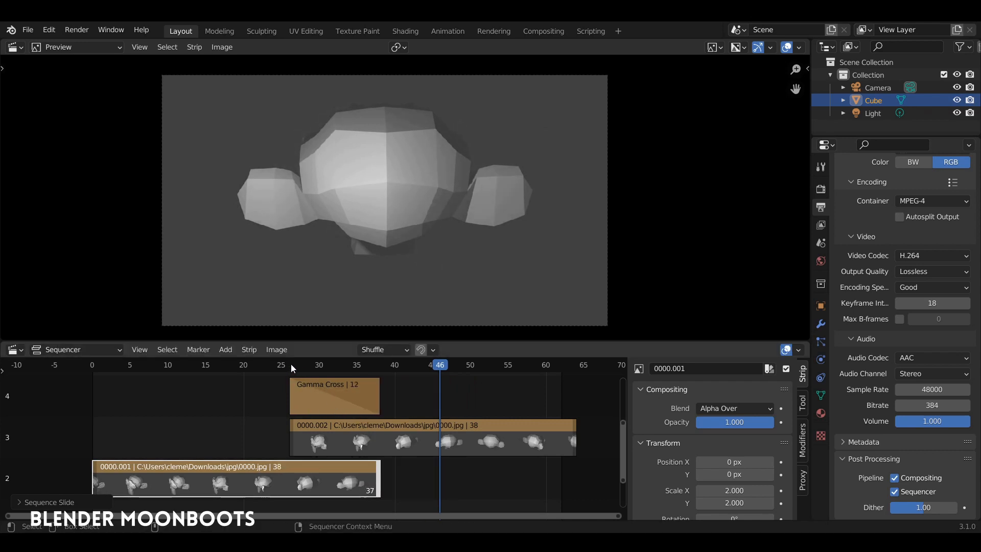
left_click_drag(292, 367, 401, 375)
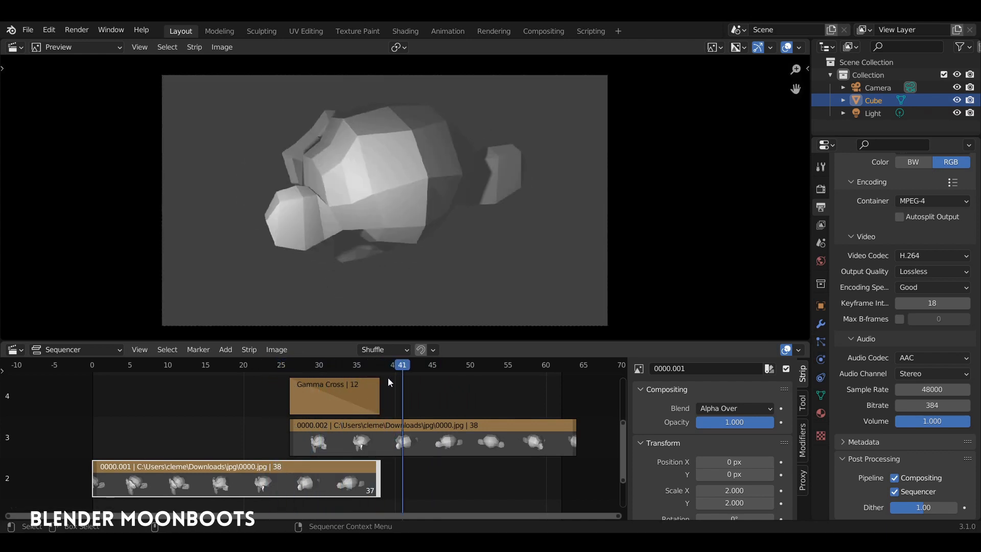
Step: Mute the Gamma Cross transition to compare the overlap without it, and delete the transition strip
left_click(337, 396)
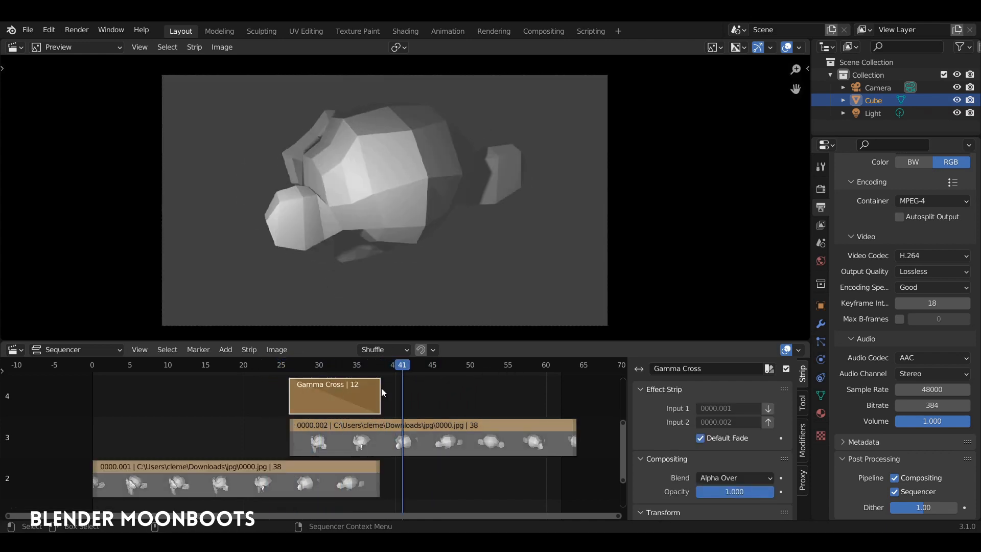
key("h")
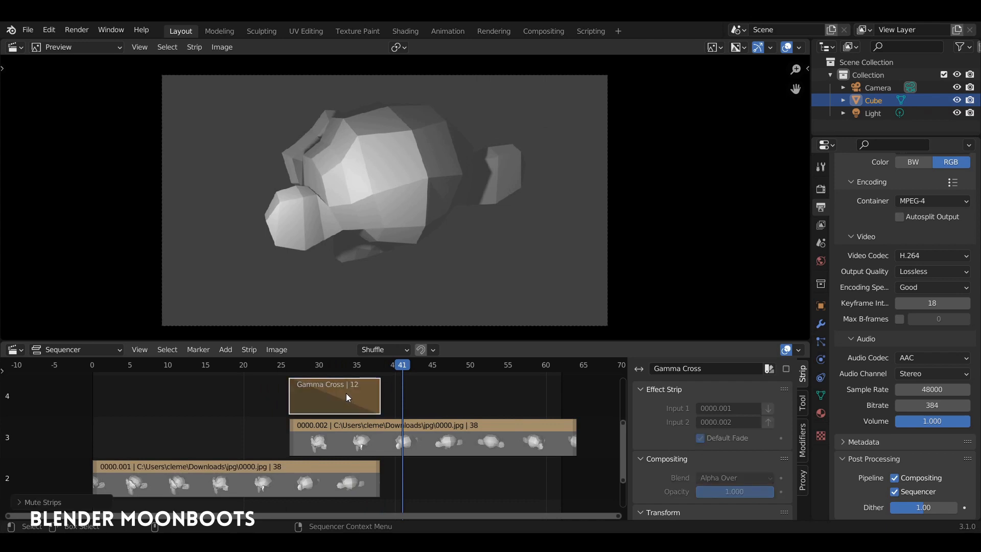
left_click_drag(325, 366, 259, 388)
key("x")
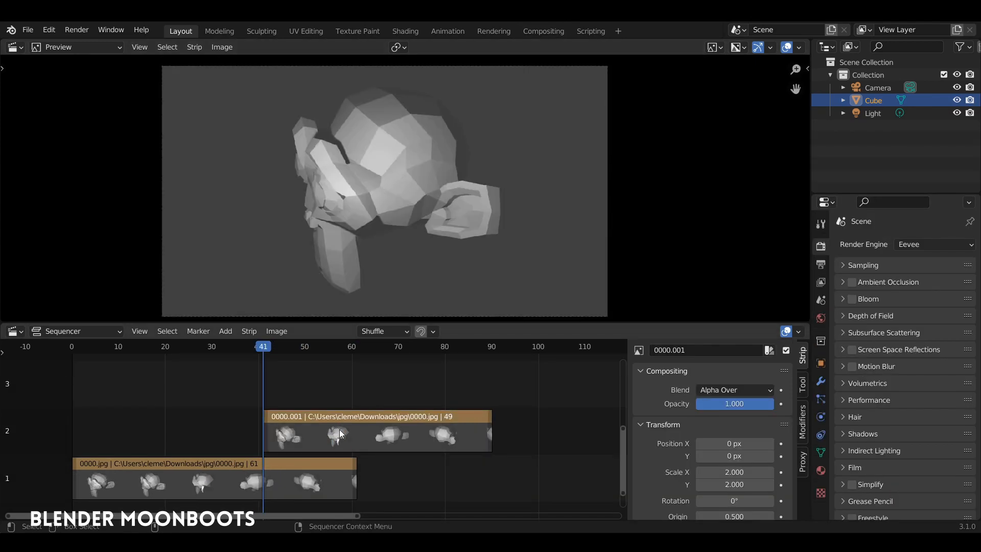
Step: Add a Gaussian Blur effect strip to the channel 2 image strip
left_click(338, 429)
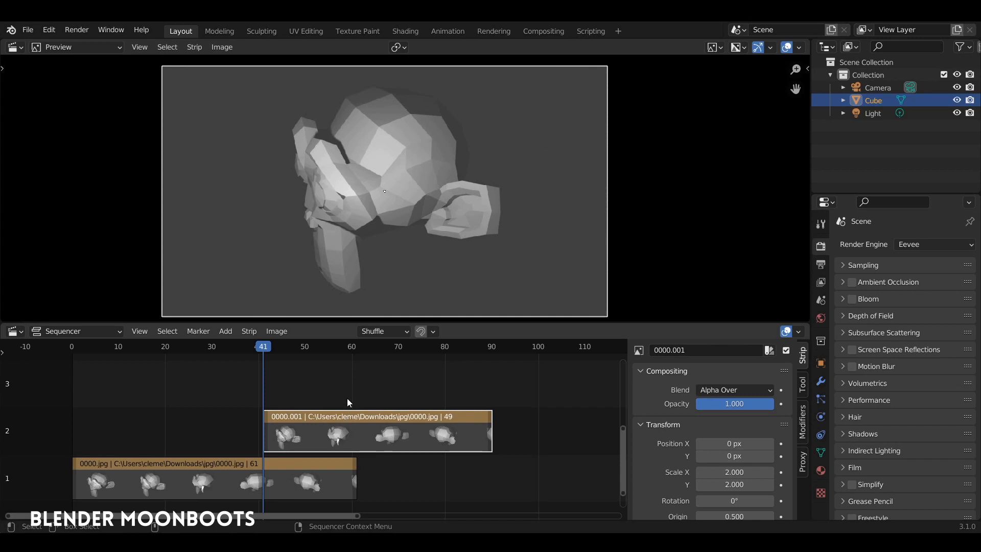
key("shift+a")
mouse_move(352, 392)
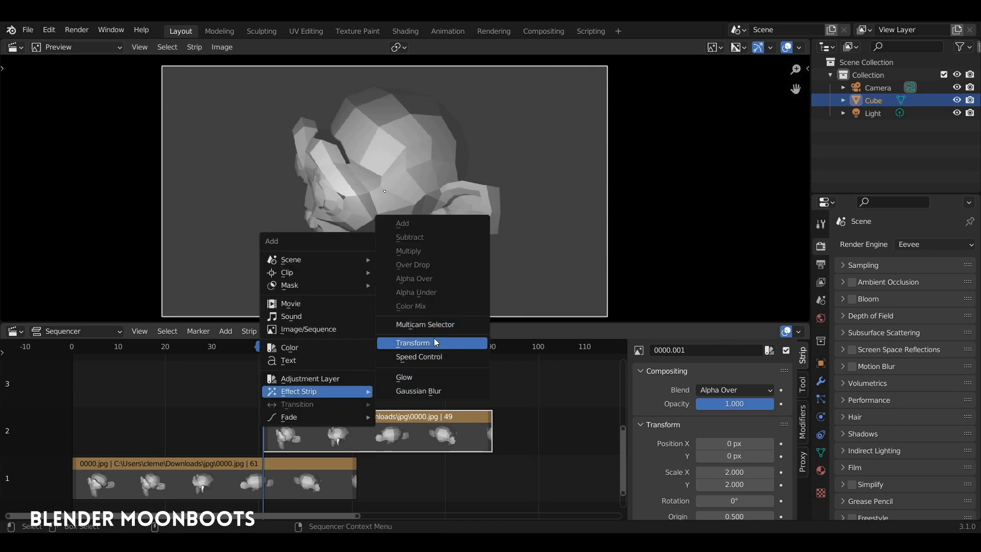
left_click(426, 390)
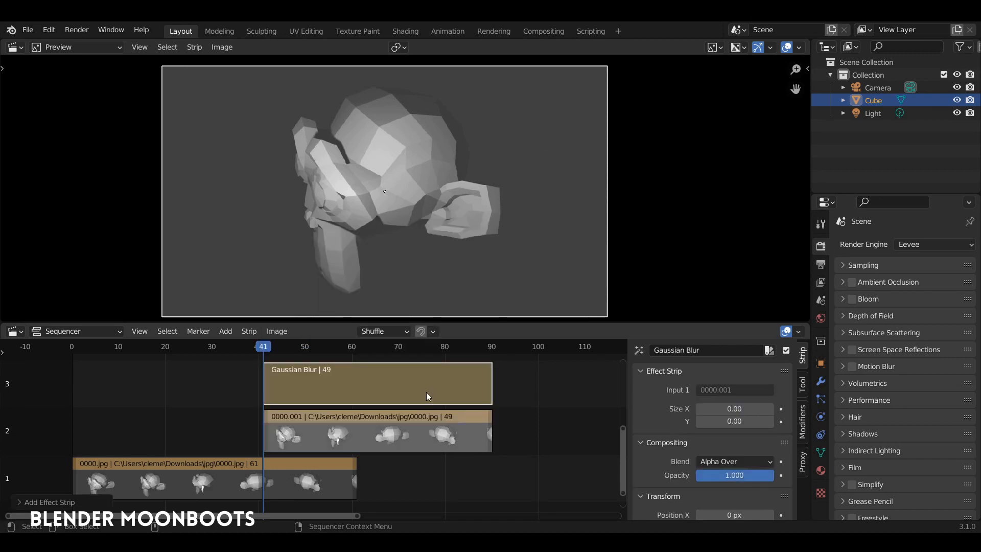
key("Home")
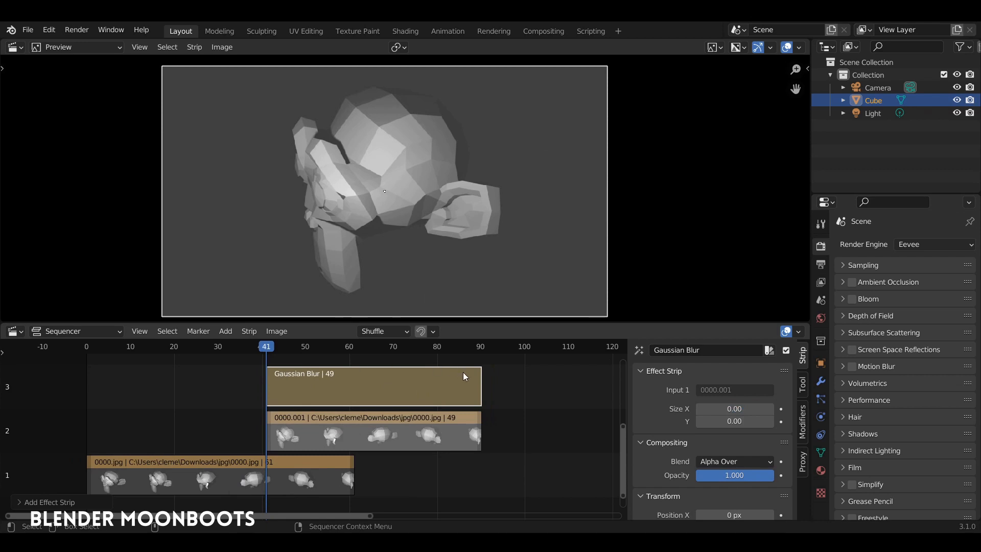
middle_click_drag(426, 399, 436, 396, "ctrl")
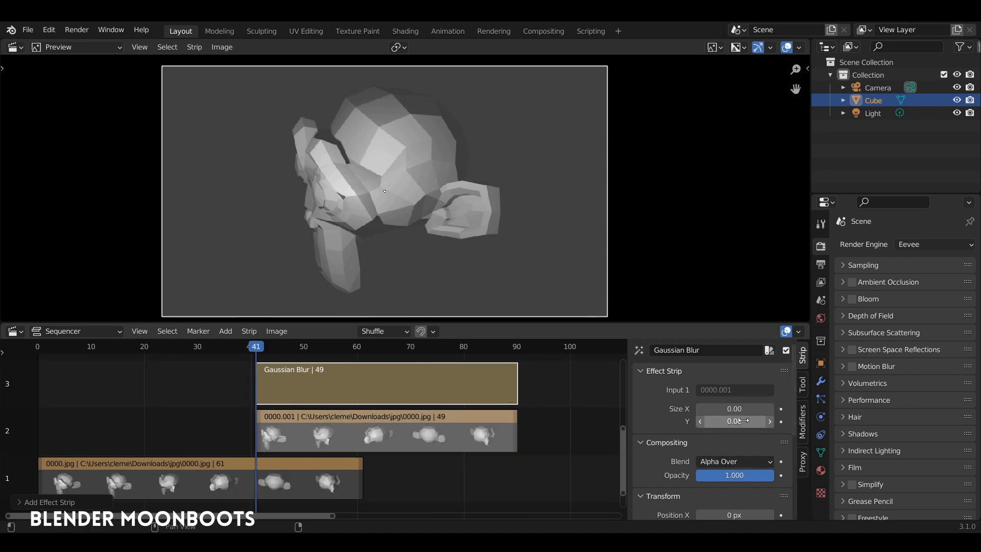
Step: Set the Gaussian Blur's X size to 100, scrub through the blurred strip to check it, and delete the effect strip
left_click_drag(260, 350, 306, 354)
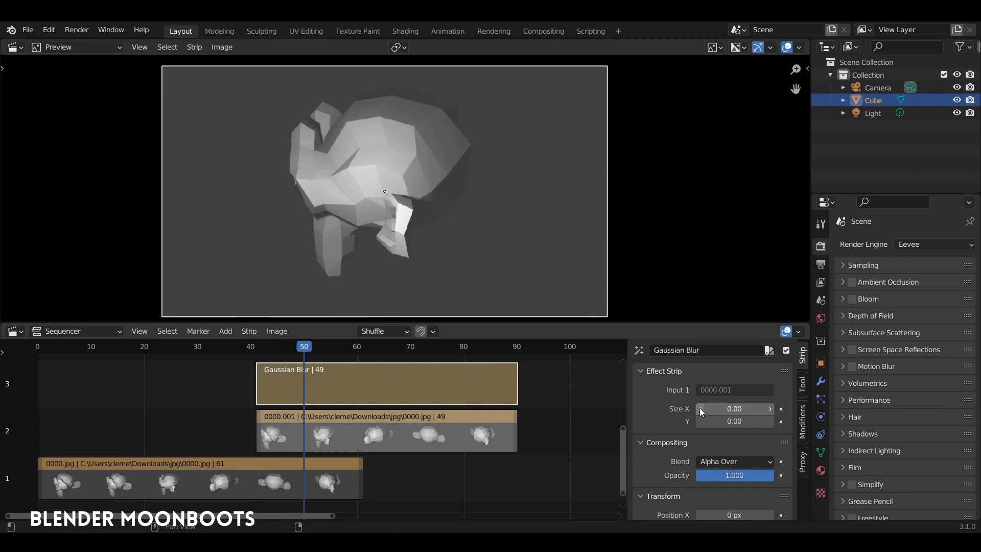
left_click_drag(842, 404, 846, 402)
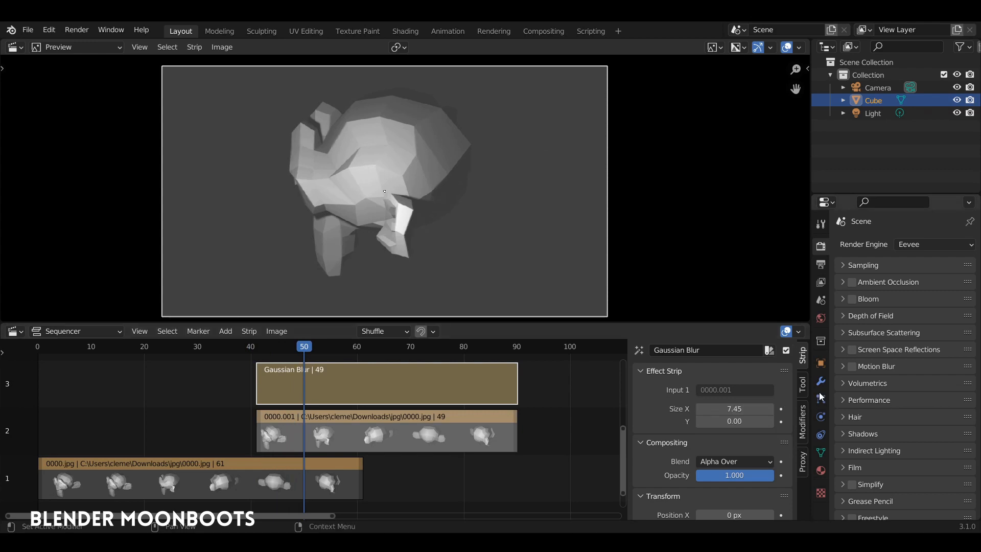
left_click(734, 409)
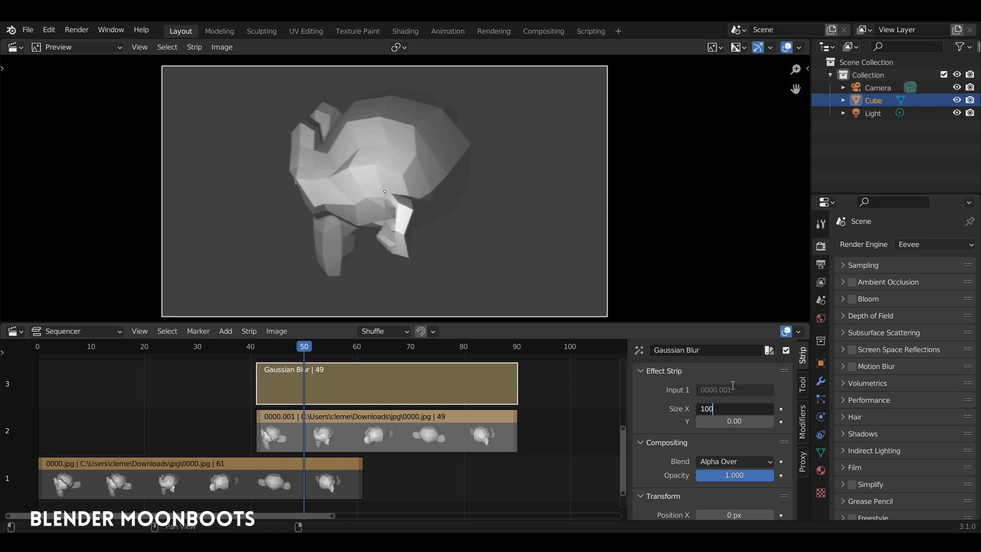
key("Return")
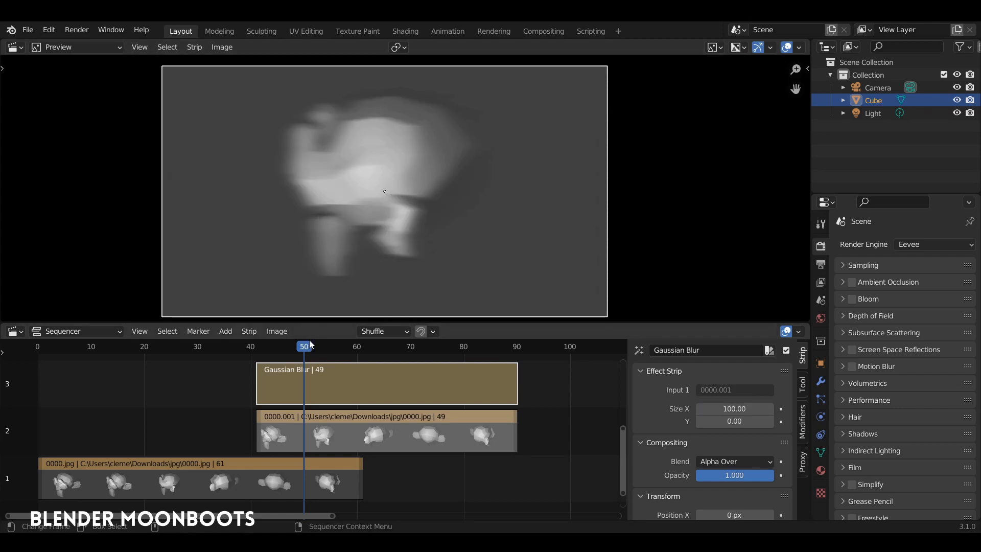
left_click_drag(348, 343, 250, 352)
key("x")
Step: Place the playhead at frame 19 and add an adjustment layer strip there, with no image strips selected
middle_click_drag(306, 391, 394, 384, "ctrl")
middle_click_drag(394, 384, 361, 381, "ctrl")
left_click_drag(306, 347, 204, 347)
left_click(292, 456)
left_click(335, 427, "shift")
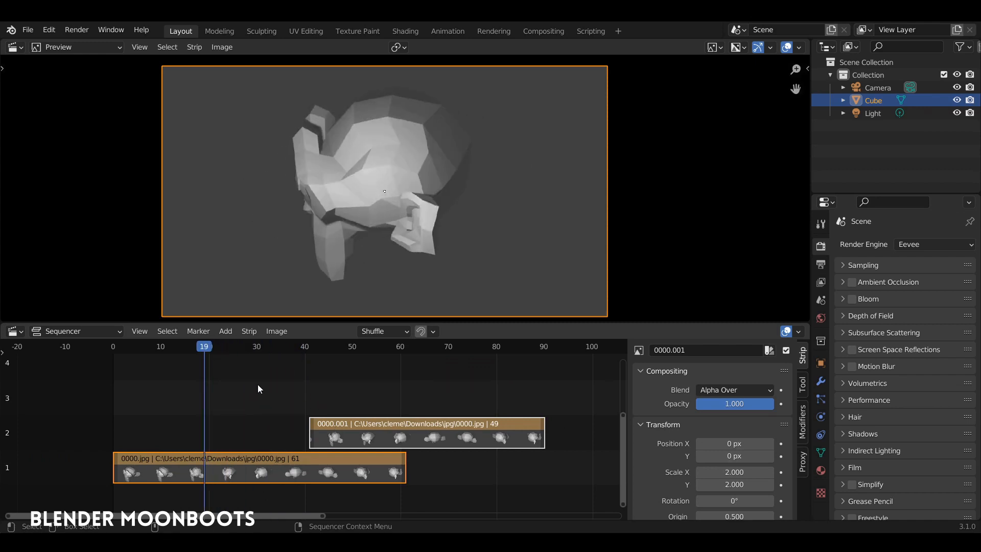
left_click(265, 419)
key("shift+a")
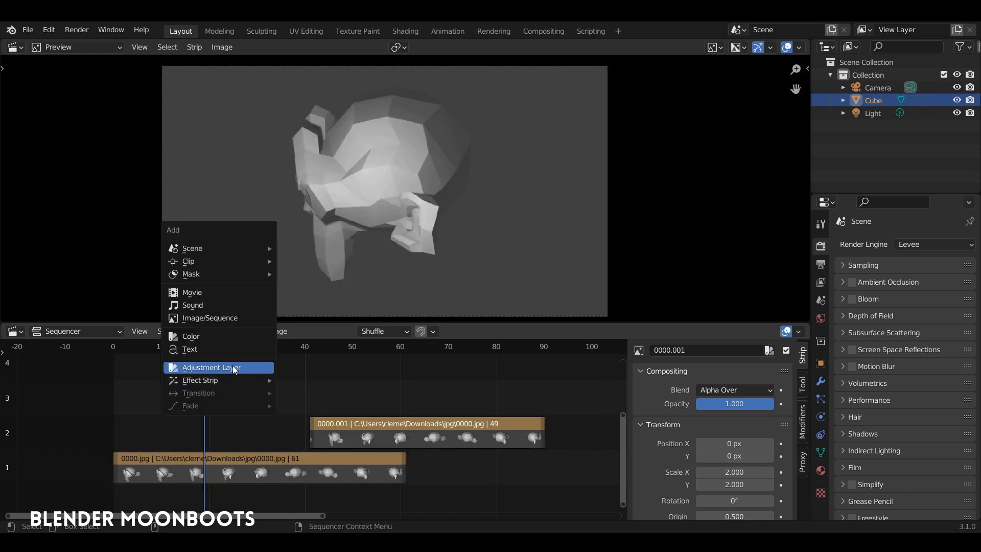
left_click(236, 367)
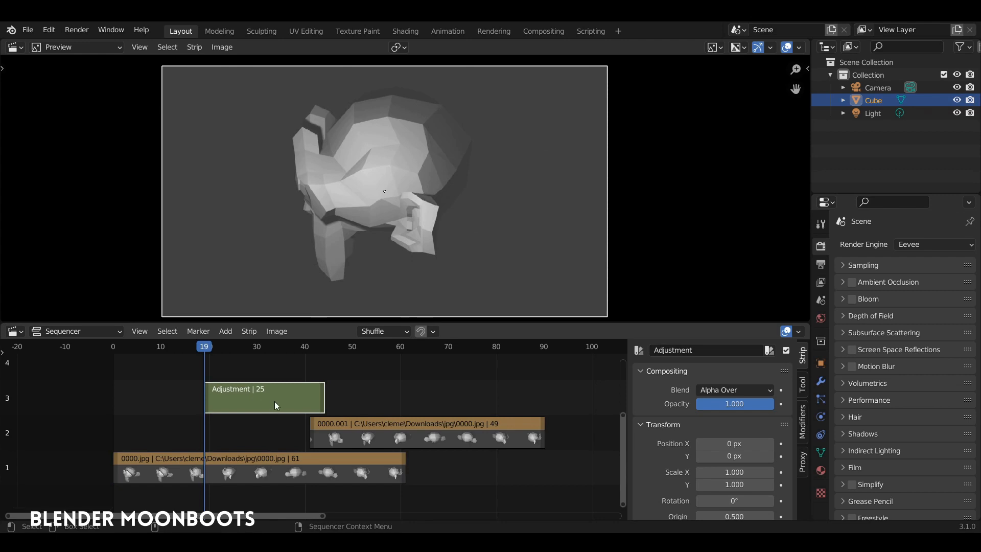
Step: Move and stretch the adjustment layer to span about frames 25 to 54, and place the playhead at frame 37 within it
left_click_drag(279, 402, 373, 399)
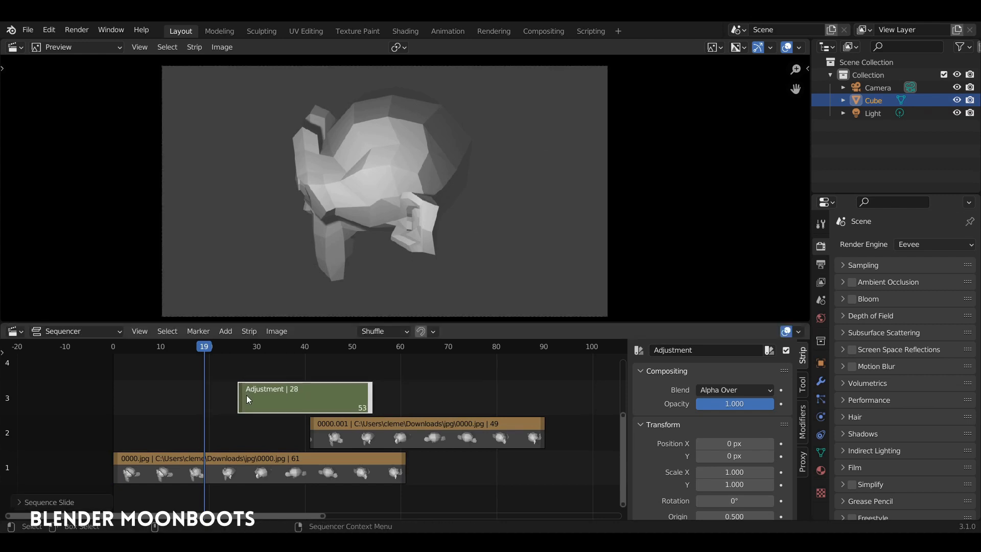
mouse_move(246, 400)
left_mouse_down()
mouse_move(194, 399)
mouse_move(234, 398)
left_mouse_up()
left_click_drag(201, 356, 290, 353)
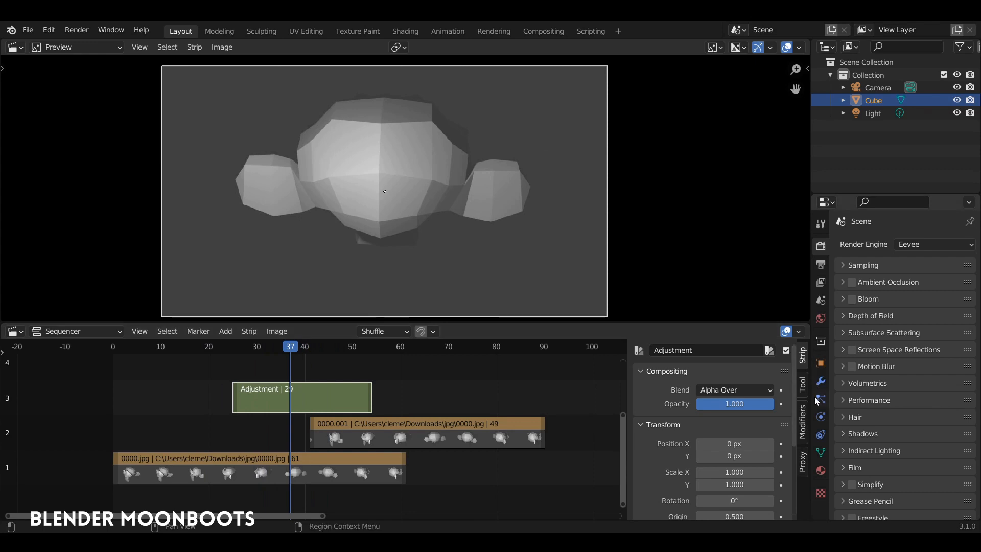
Step: Add a Curves modifier to the adjustment layer and bend its combined curve into an S shape with two points for more contrast
left_click(802, 422)
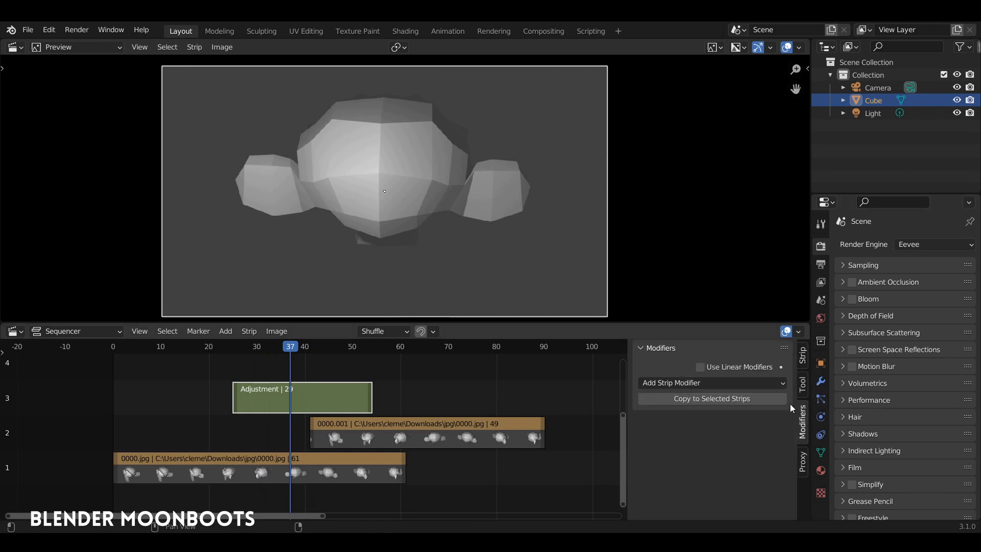
left_click(719, 388)
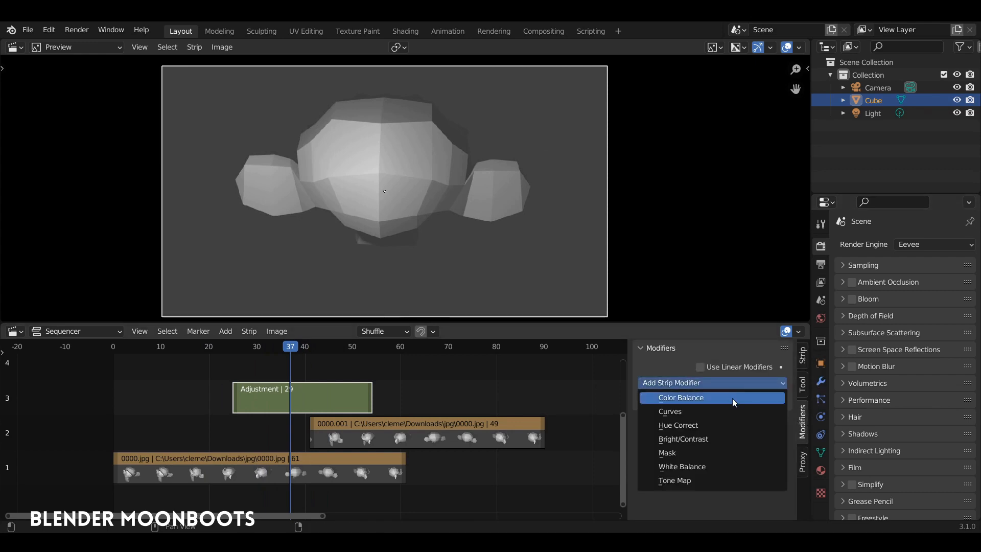
left_click(717, 409)
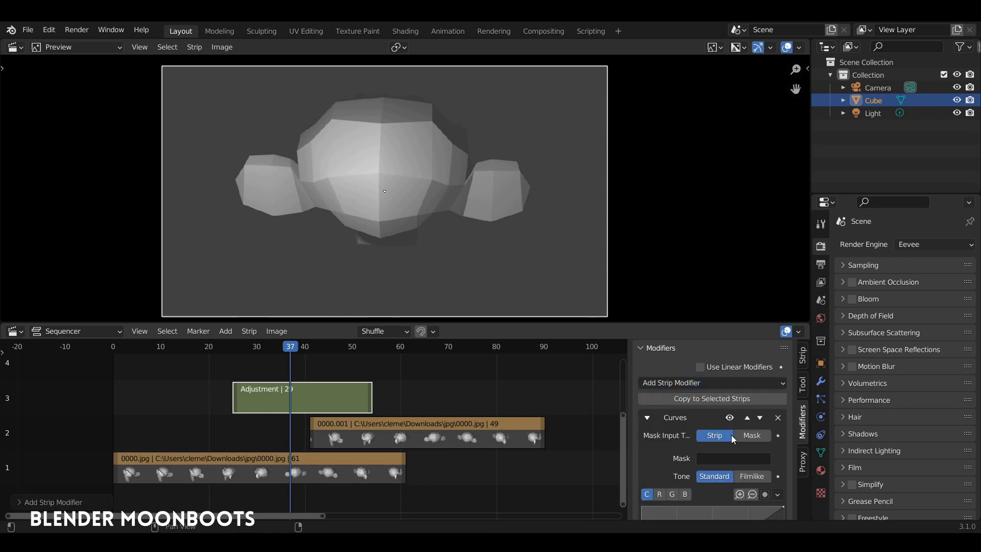
scroll(736, 439, "down", 4)
left_click_drag(697, 470, 698, 489)
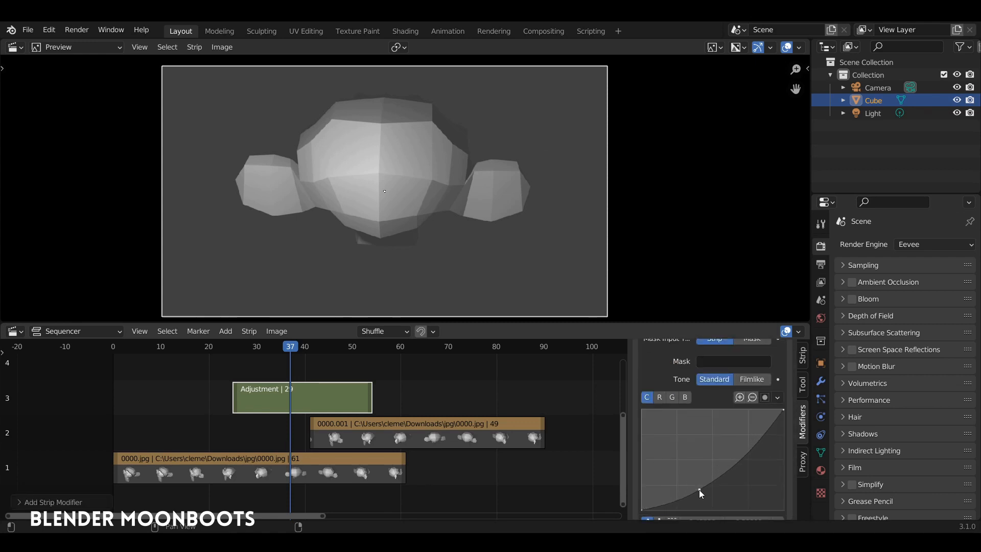
left_click_drag(743, 439, 736, 435)
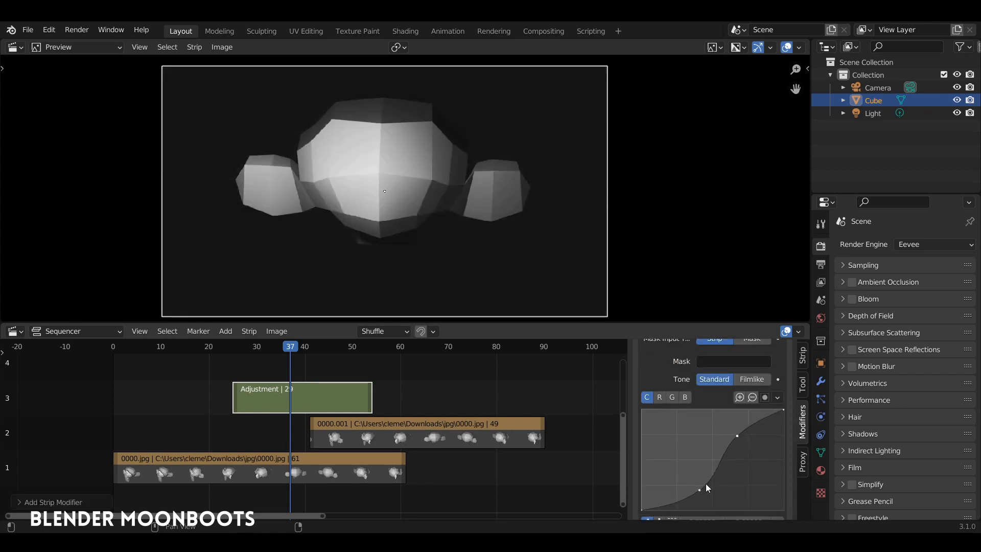
Step: Fine-tune the curve's lower point and shorten the adjustment layer to span about frames 35 to 48, scrubbing across it to compare
left_click_drag(695, 486, 695, 483)
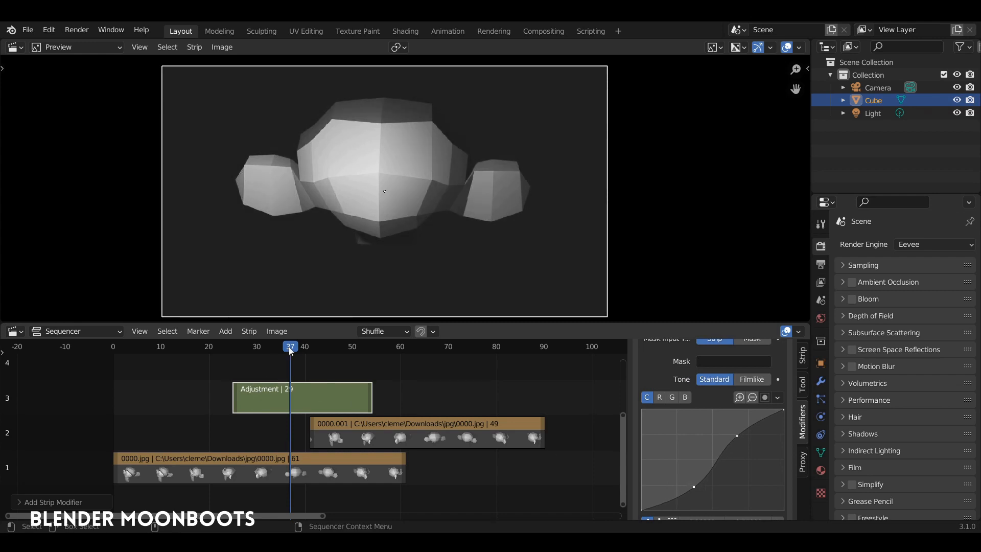
left_click_drag(289, 346, 286, 404)
left_click_drag(372, 402, 344, 402)
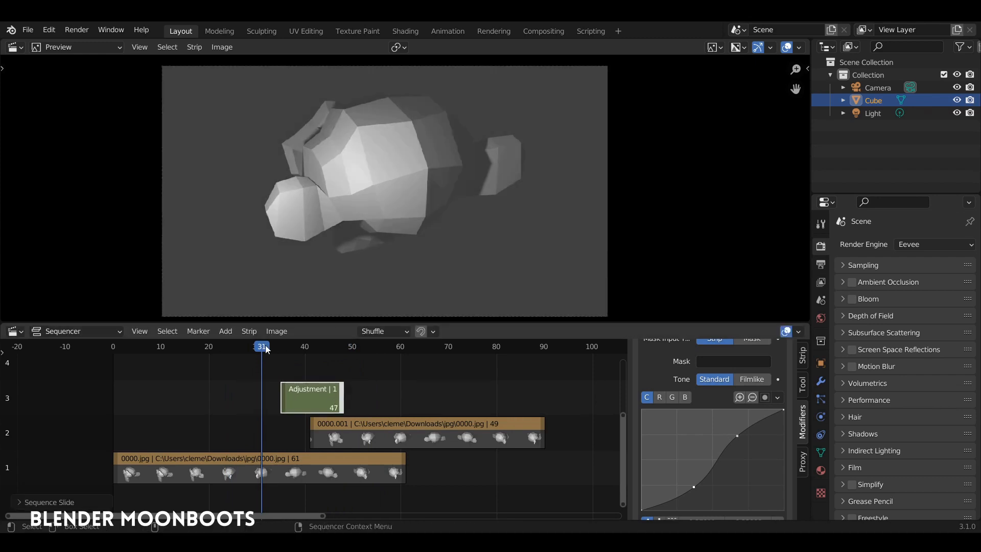
left_click_drag(265, 353, 210, 371)
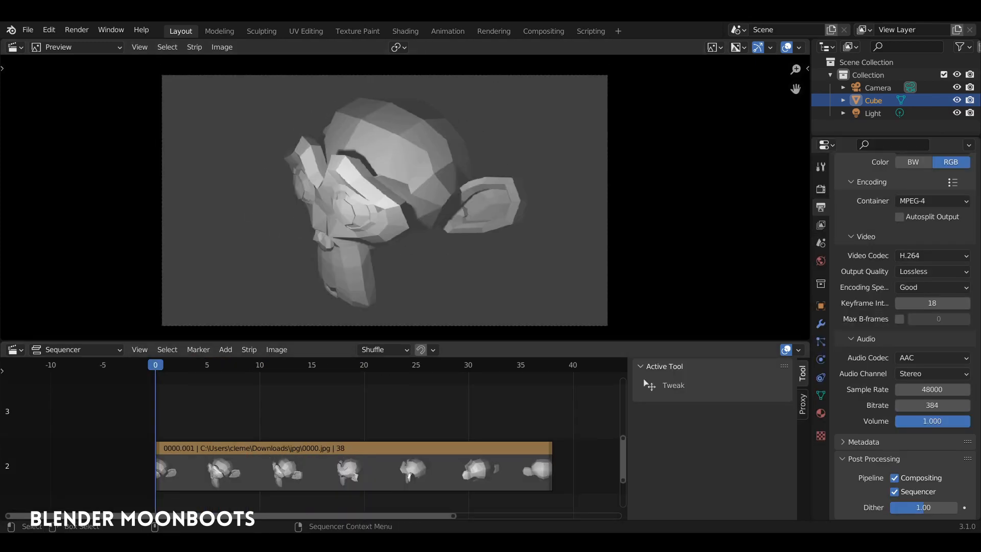
Step: Add the ClairdeluneDebussy.wav sound strip at frame 0, move it to channel 3 above the image strip, and display its waveform
key("shift+a")
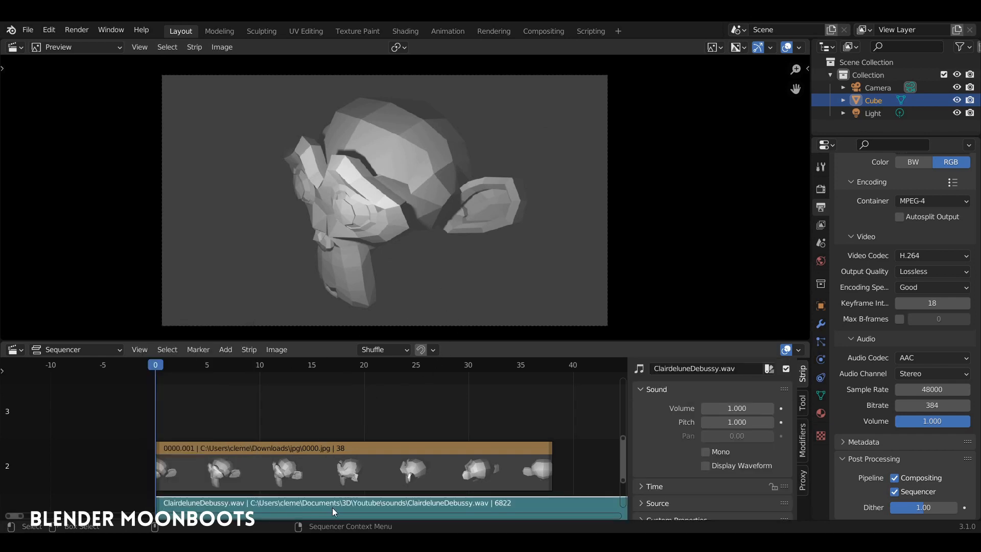
left_click_drag(339, 506, 343, 417)
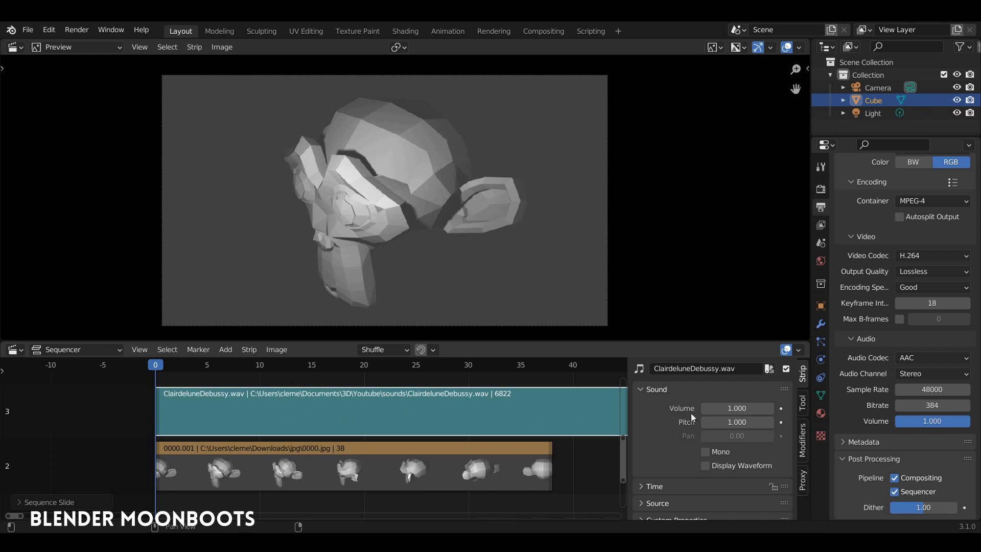
left_click(705, 465)
scroll(332, 408, "up", 1)
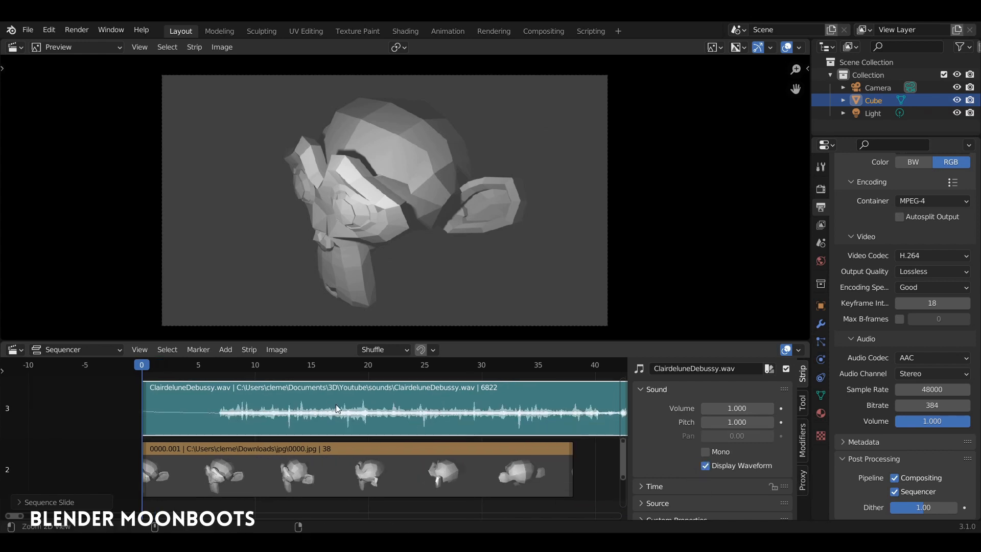
Step: Shift the sound strip about 6 frames earlier, and split and delete its parts before frame 0 and after frame 38
left_click_drag(382, 405, 302, 407)
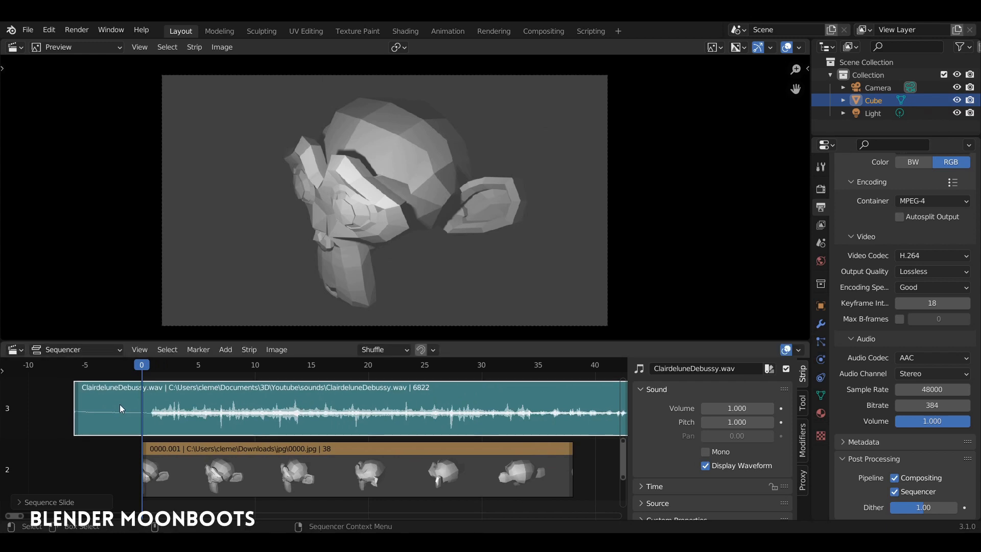
key("k")
key("x")
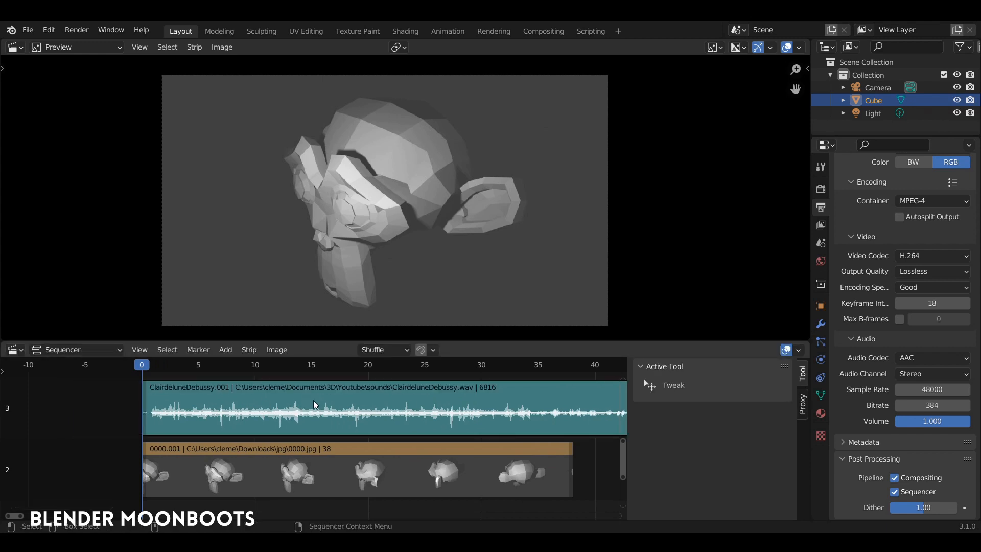
key("Page_Up")
left_click(595, 403)
key("k")
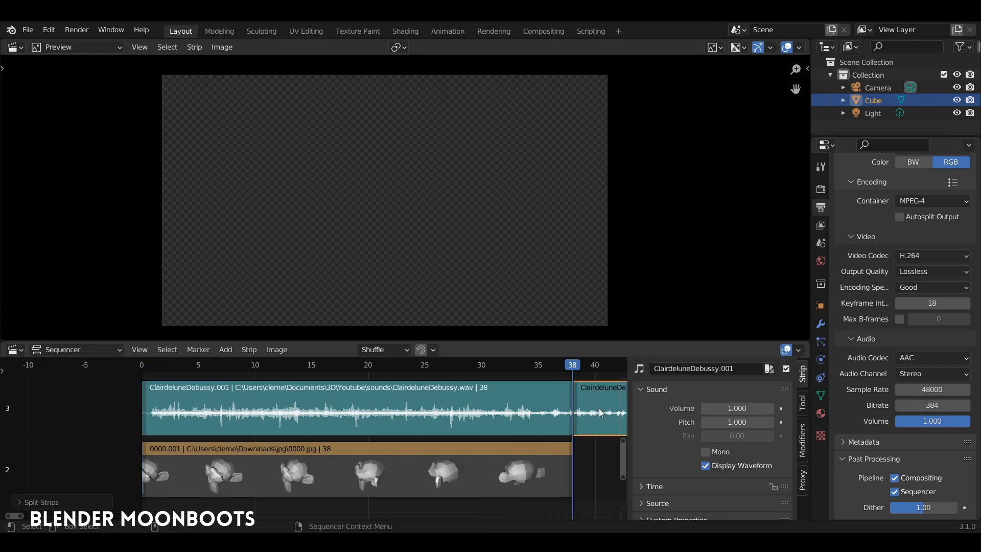
key("x")
Step: Raise the trimmed sound strip's volume to 1.401 and place the playhead at frame 9
left_click(538, 405)
left_click_drag(706, 407, 755, 405)
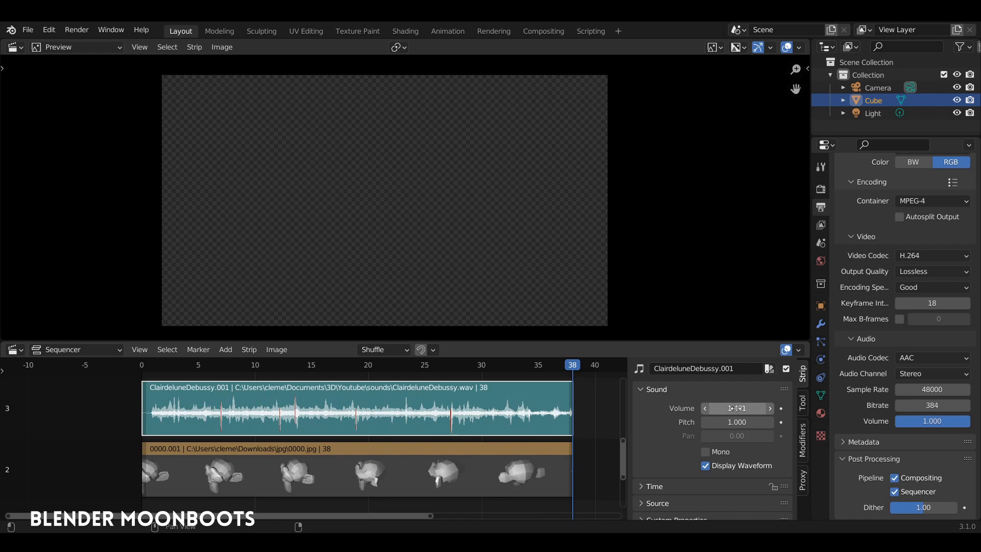
left_click_drag(571, 366, 243, 401)
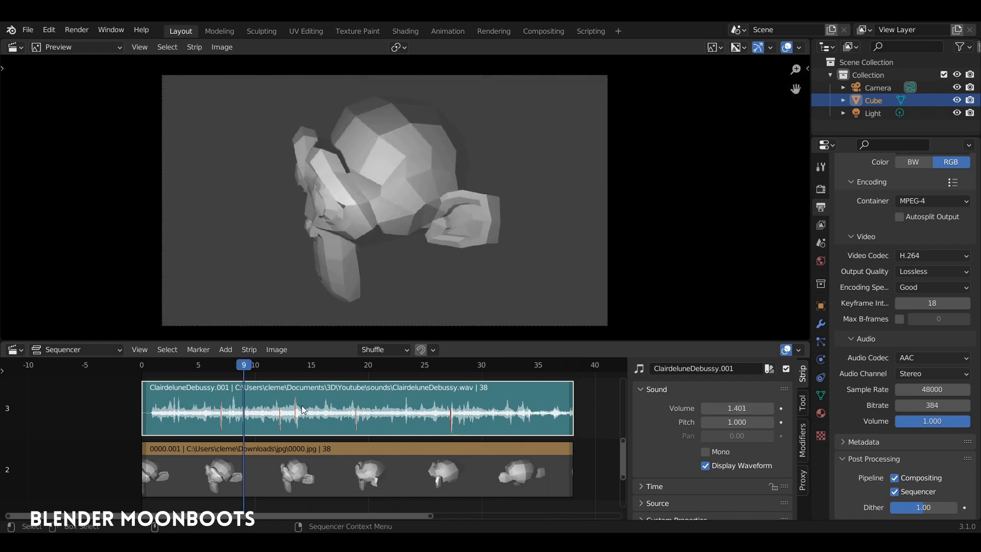
Step: Add a Fade In to the sound strip and place the playhead at frame 10 to check the animated volume
right_click(306, 407)
mouse_move(256, 390)
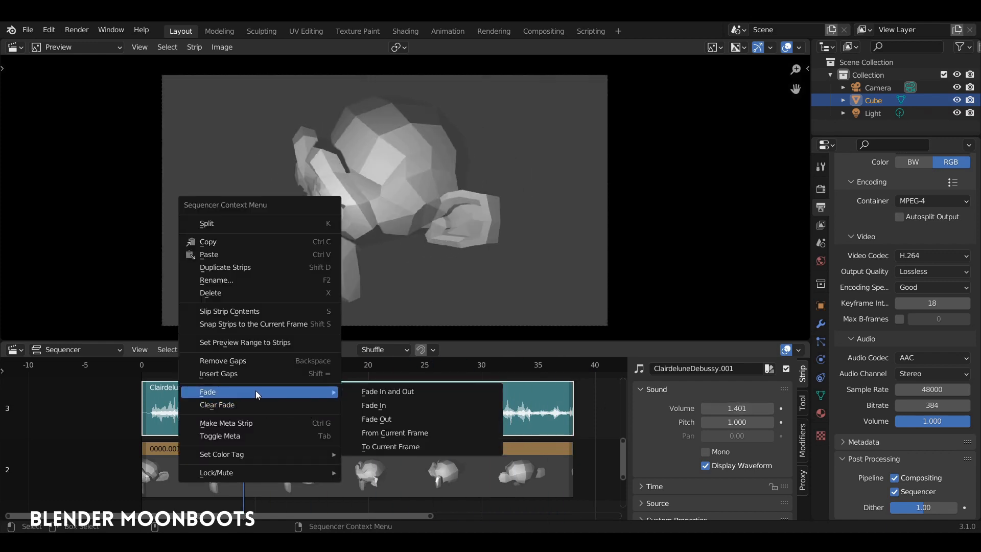
left_click(393, 403)
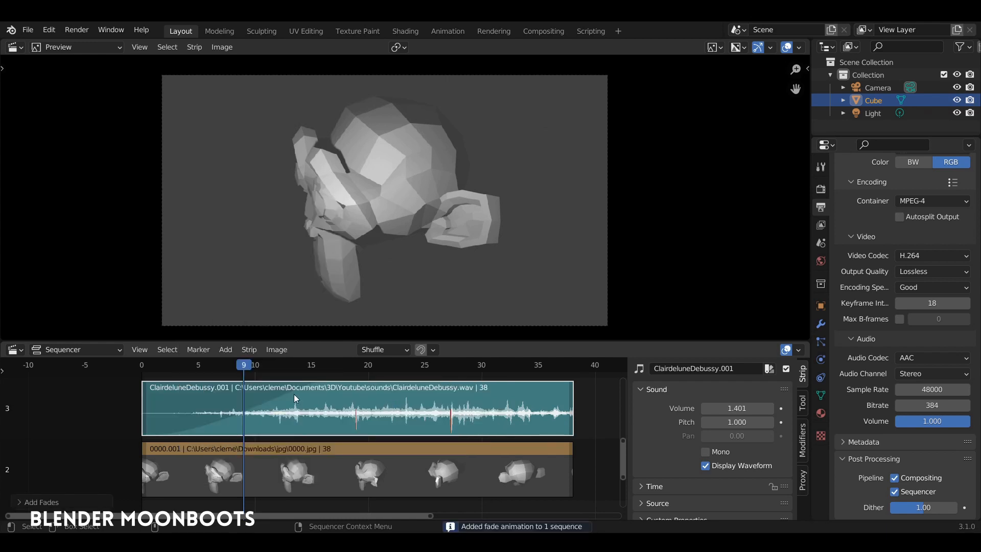
left_click_drag(244, 368, 256, 384)
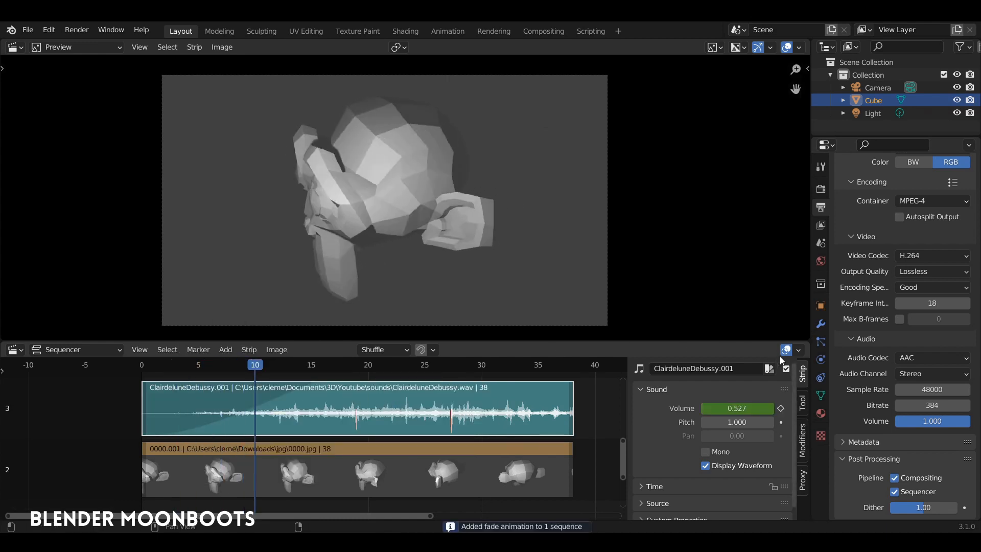
Step: Split the sequencer area in two and switch the new part to a Timeline framed on the sound fade's keyframes
left_click_drag(805, 344, 469, 352)
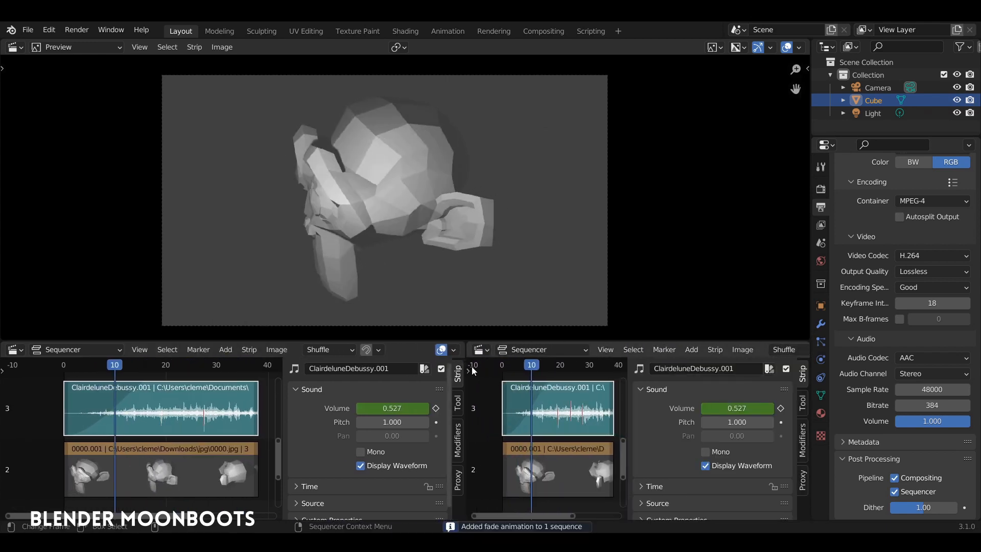
left_click(481, 349)
left_click(649, 398)
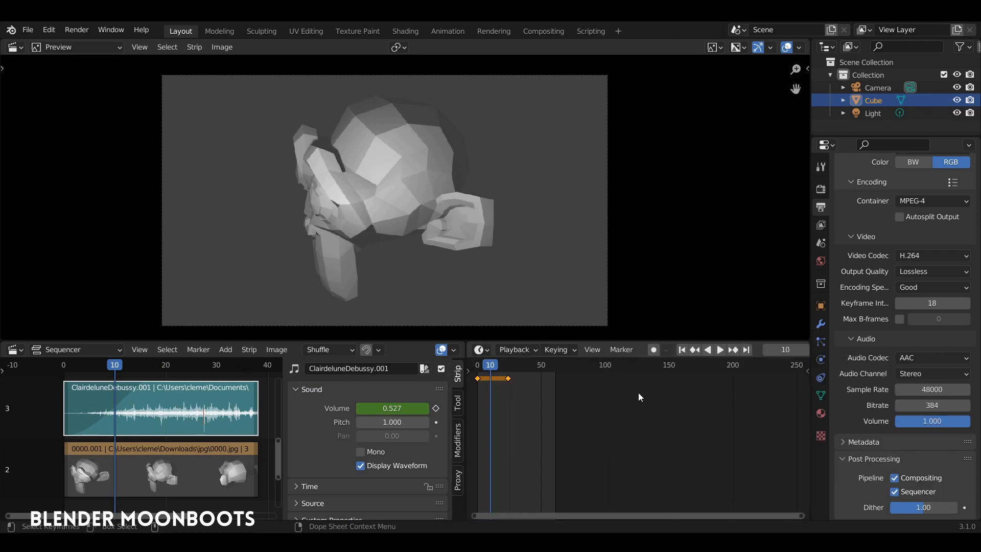
left_click_drag(559, 403, 636, 410, "alt")
left_click_drag(636, 410, 575, 386, "ctrl+alt")
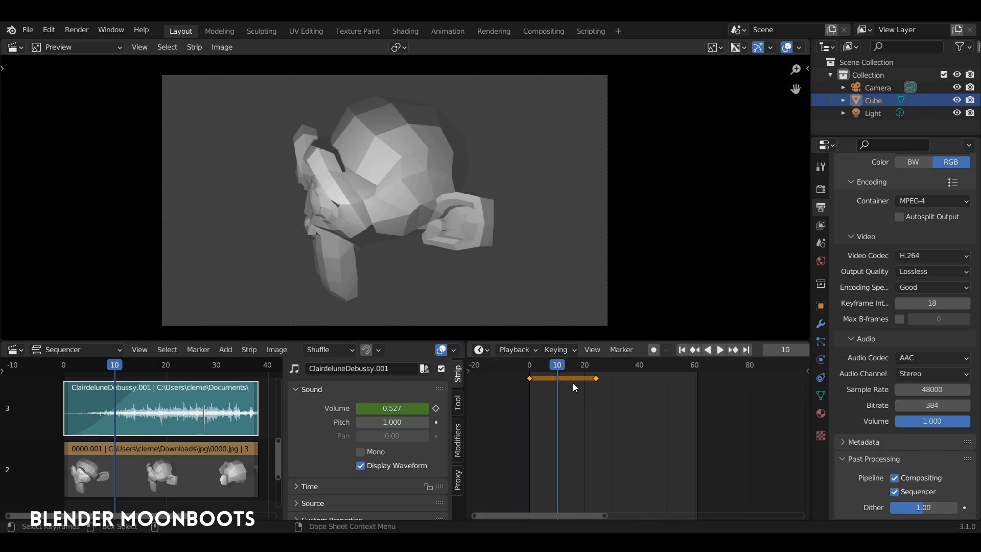
Step: Try to shift and scale the sound fade's keyframes, and clear the fade from the sound strip
key("g")
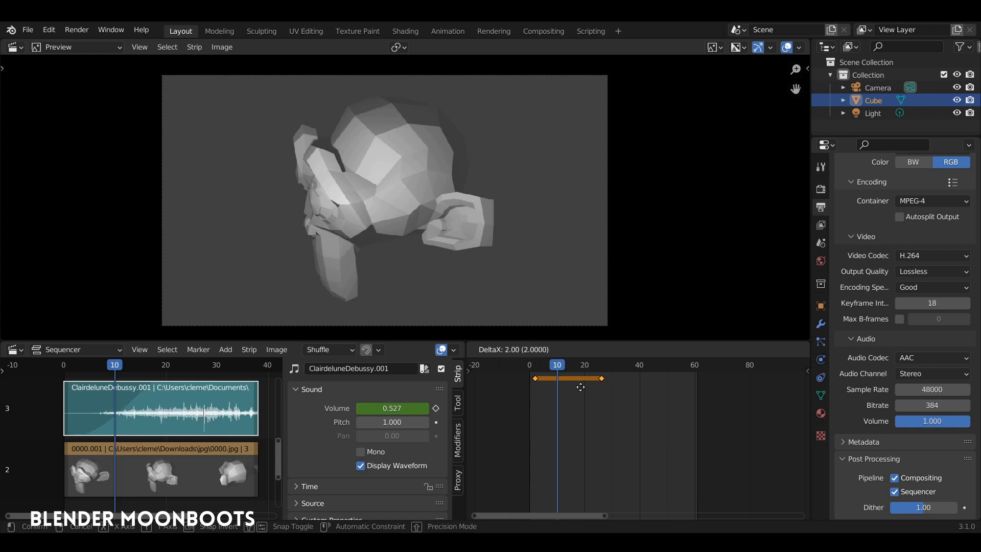
left_click(598, 379)
key("s")
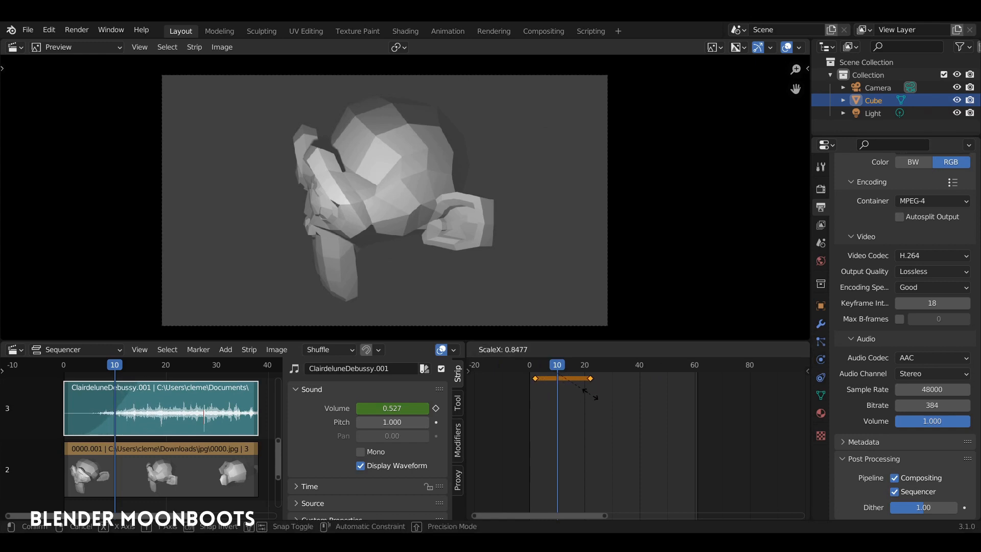
left_click(595, 394)
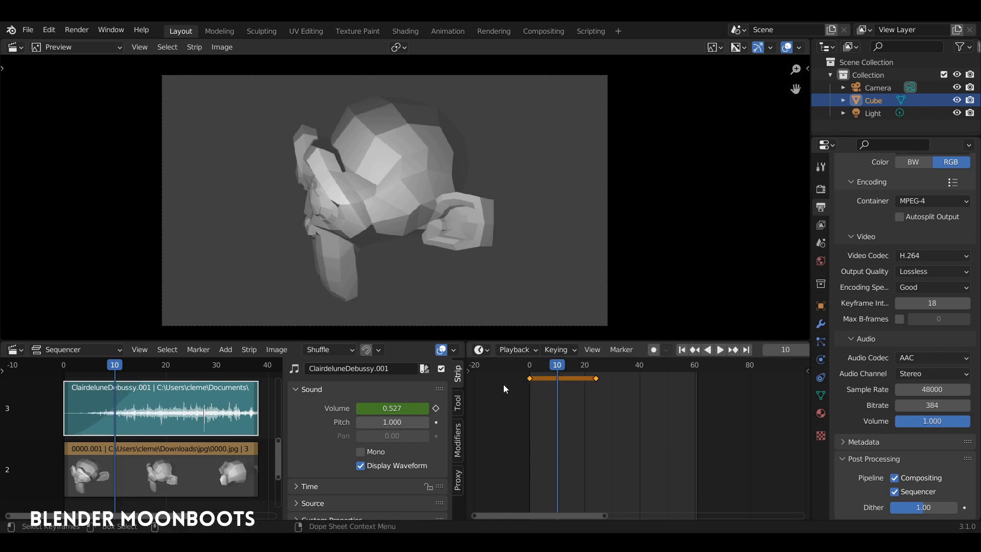
right_click(191, 402)
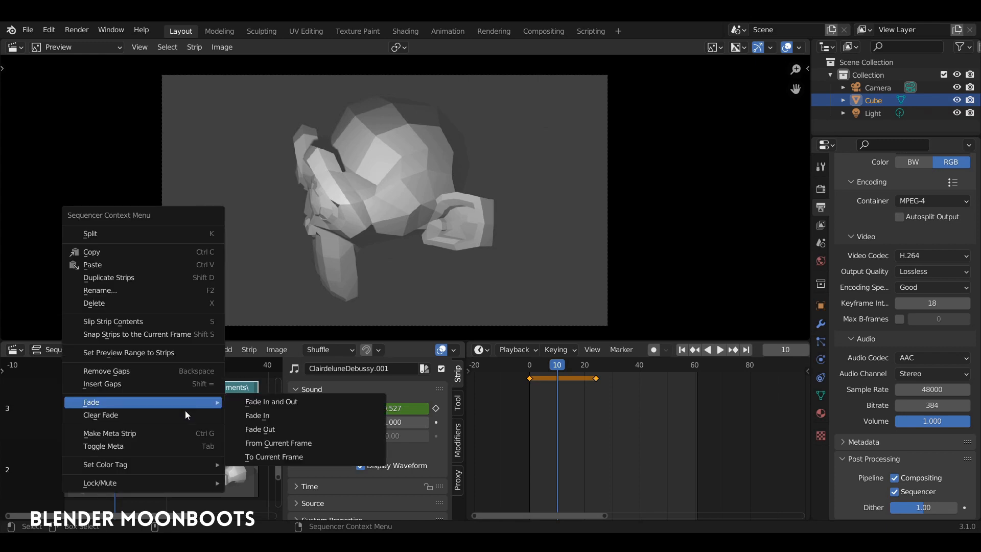
left_click(182, 412)
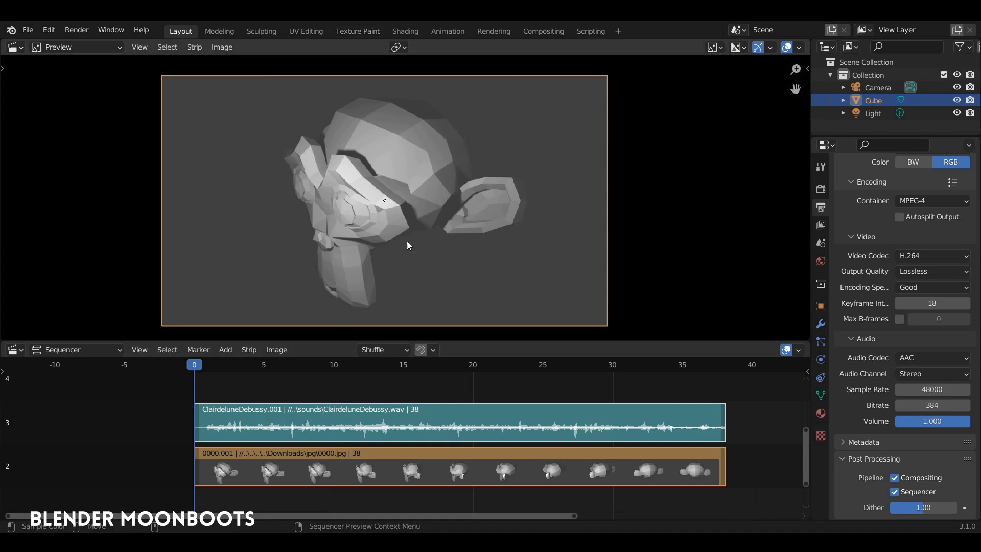
Step: Split the sequencer area in two and turn the smaller part into an Image Editor in Paint mode
middle_click_drag(361, 381, 398, 386)
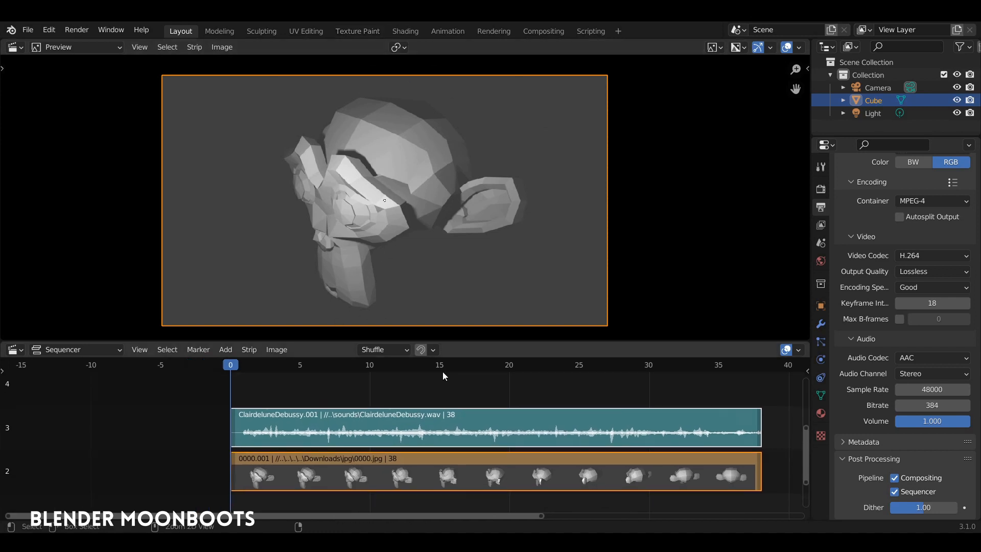
left_click_drag(800, 341, 240, 358)
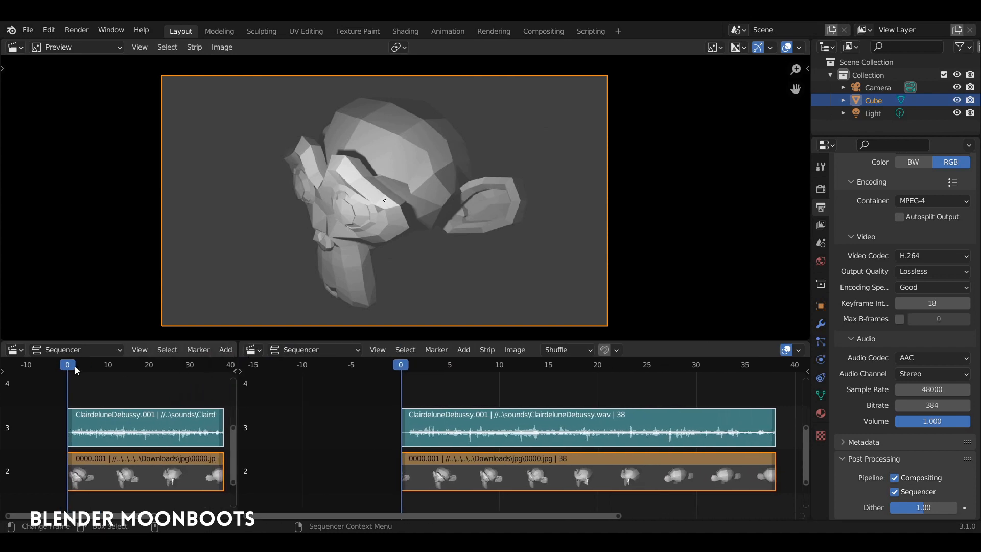
left_click(10, 349)
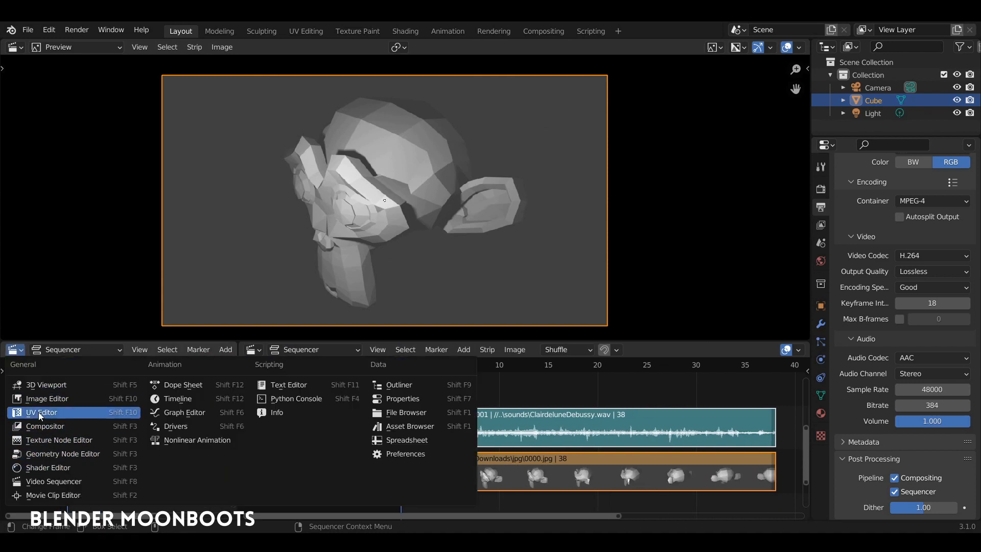
left_click(56, 403)
left_click(49, 350)
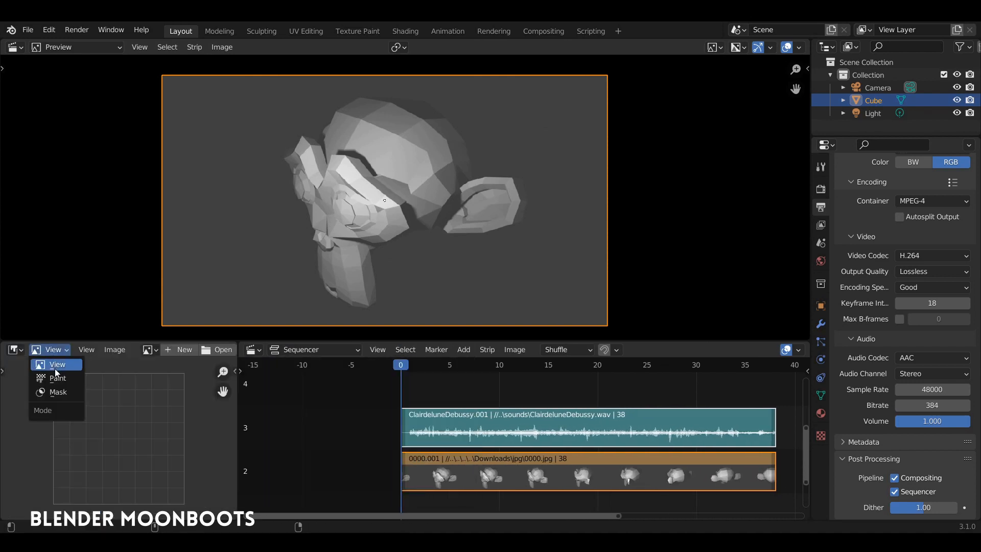
left_click(57, 378)
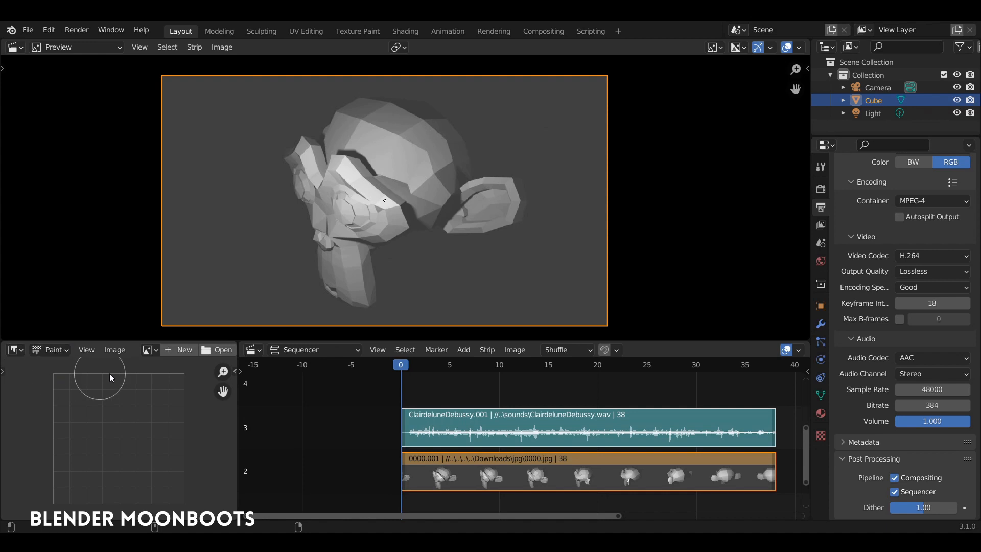
Step: Create a new blank image with alpha enabled and a black fill colour whose alpha is 0
left_click(184, 349)
left_click(211, 413)
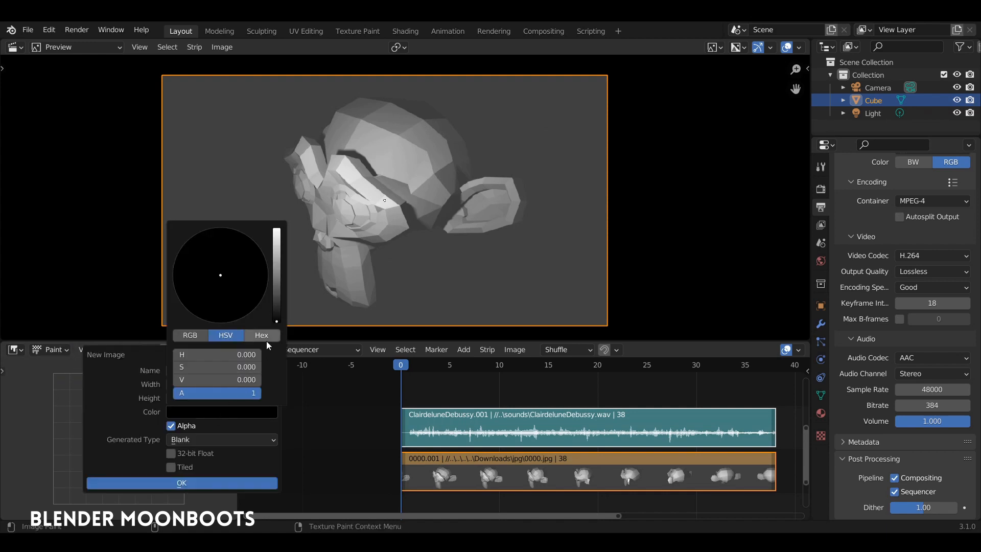
left_click_drag(246, 392, 123, 405)
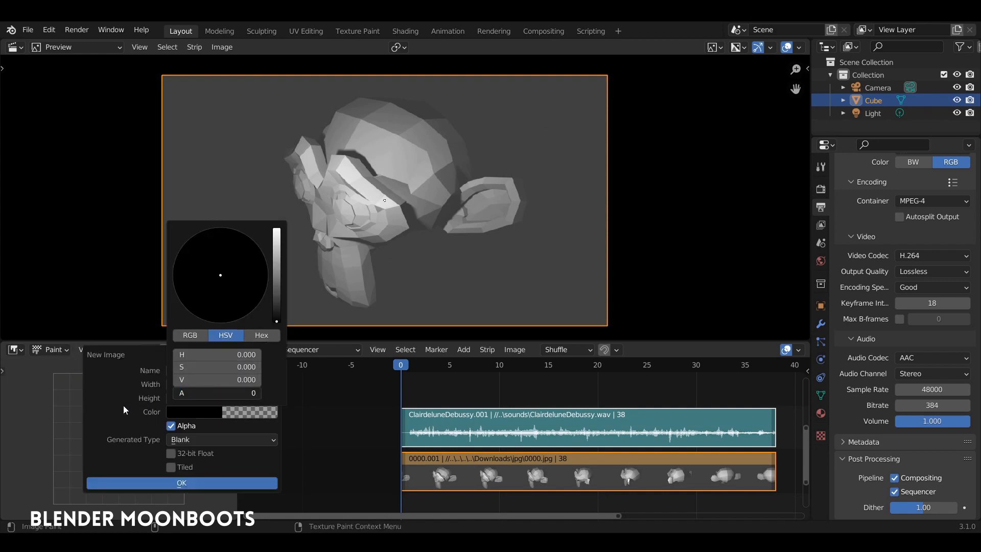
left_click(146, 482)
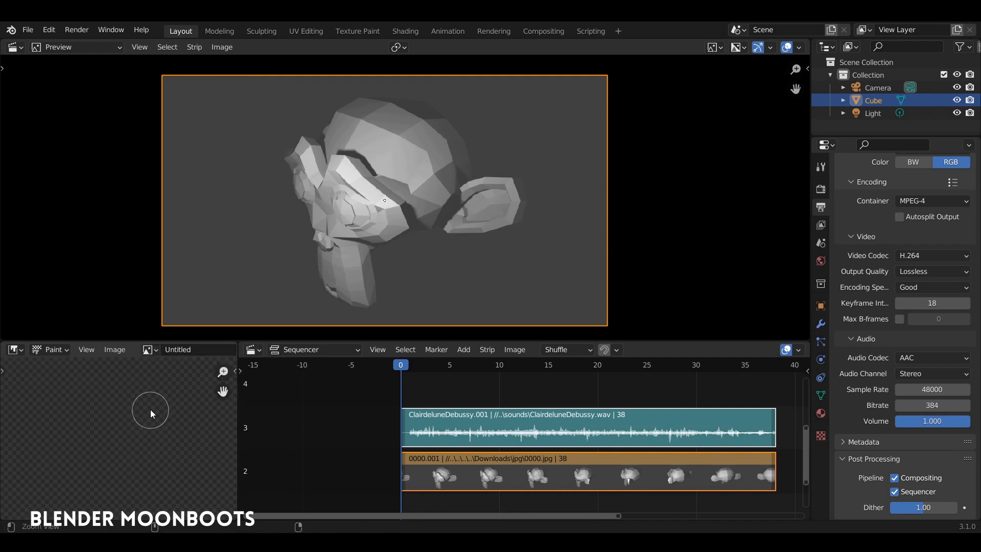
Step: Paint the word "Moon" in white across the transparent image and save it as moon.png
scroll(144, 456, "down", 1)
mouse_move(76, 462)
left_mouse_down()
mouse_move(69, 419)
mouse_move(105, 435)
mouse_move(126, 426)
mouse_move(152, 472)
left_mouse_up()
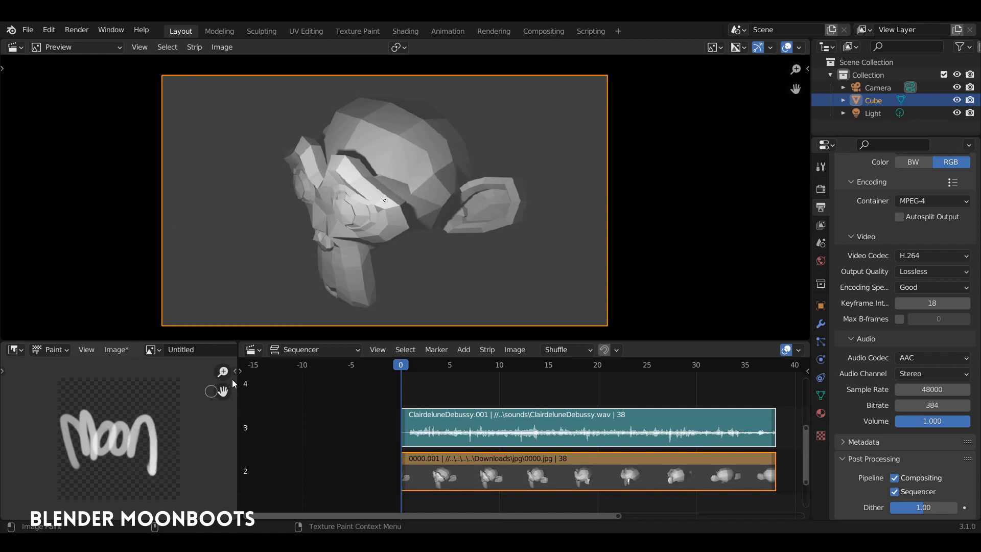
left_click(115, 349)
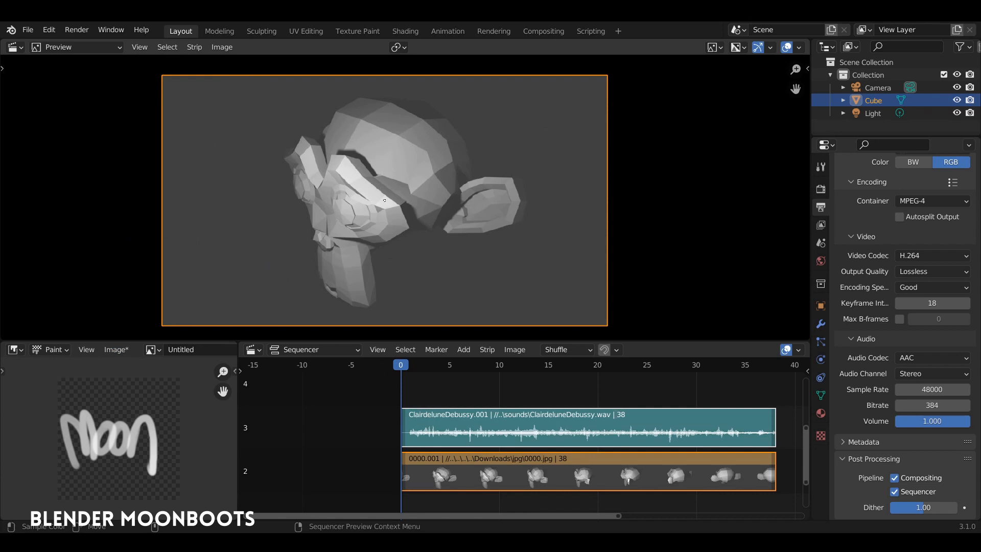
Step: Add moon.png as an image strip at frame 0 and move it to channel 4, above the sound strip
key("shift+a")
left_click(420, 389)
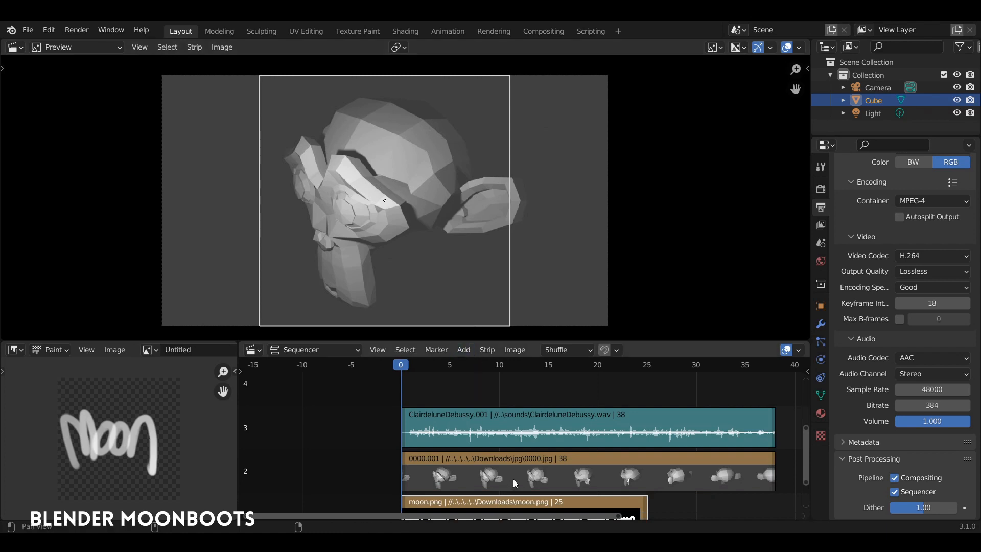
middle_click_drag(513, 479, 513, 460)
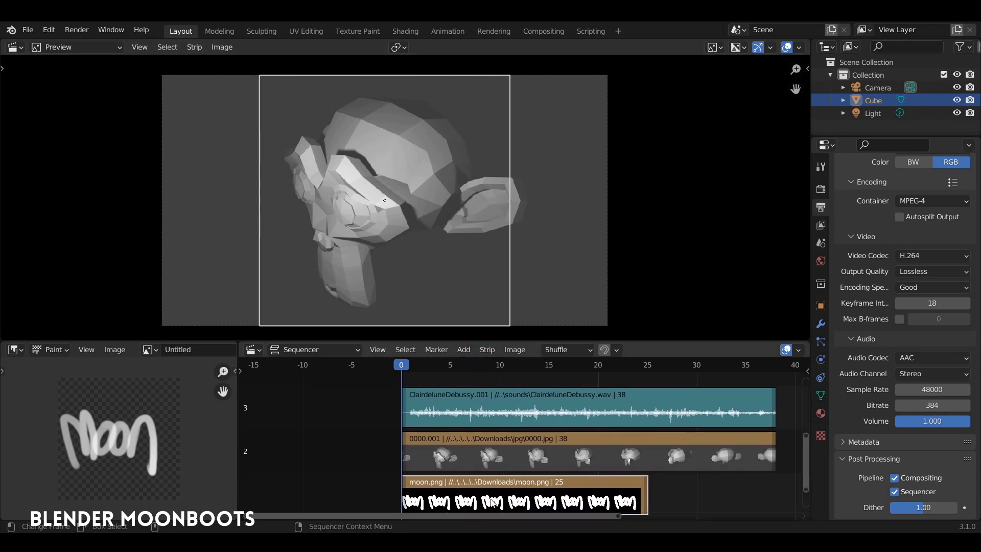
left_click_drag(521, 498, 510, 406)
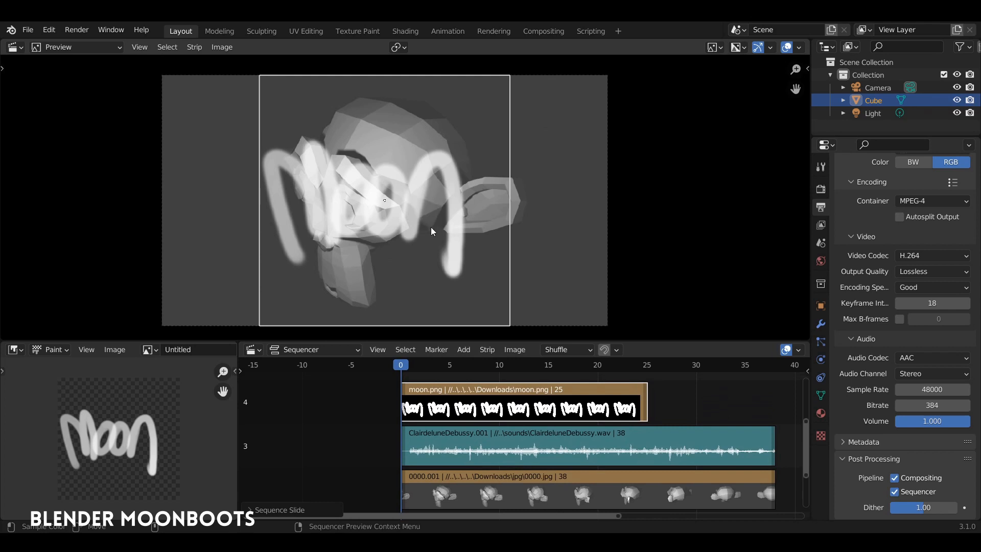
Step: Show the moon.png strip's properties and lower its opacity to about 0.484, keeping the Alpha Over blend
key("n")
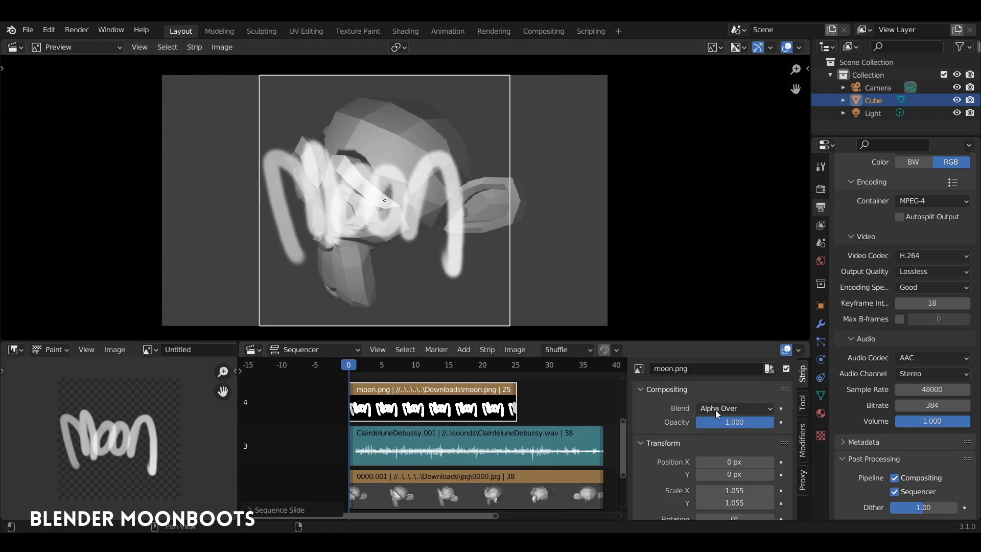
left_click_drag(755, 422, 701, 425)
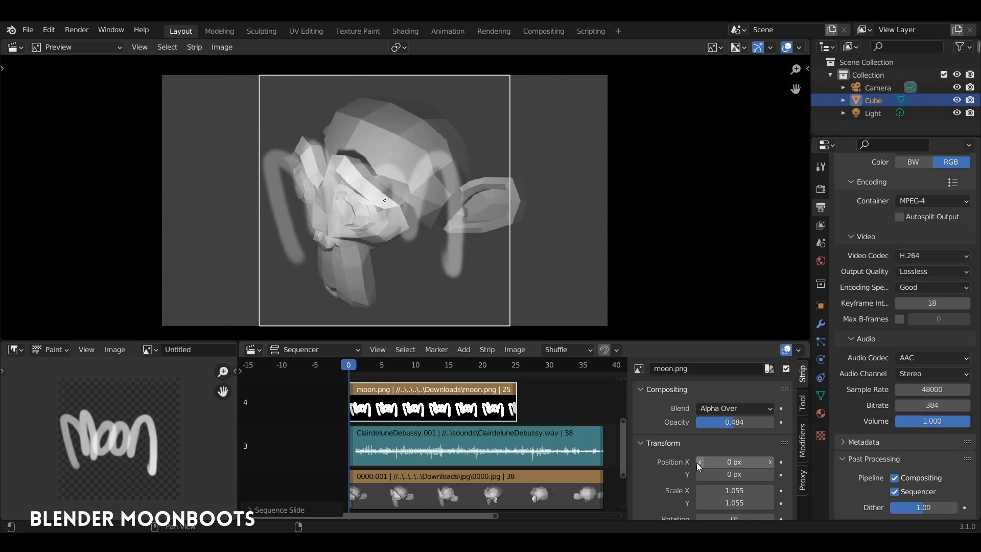
left_click_drag(697, 462, 780, 437)
scroll(705, 459, "down", 4)
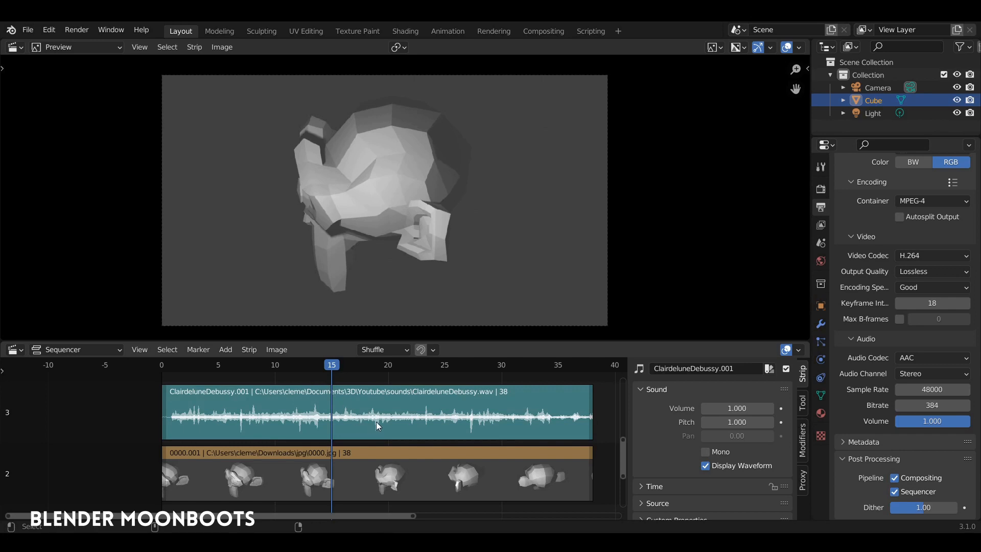
Step: Hide the strip properties sidebar in the sequencer so the timeline uses the full width
middle_click_drag(376, 422, 361, 434, "ctrl")
middle_click_drag(442, 412, 476, 402)
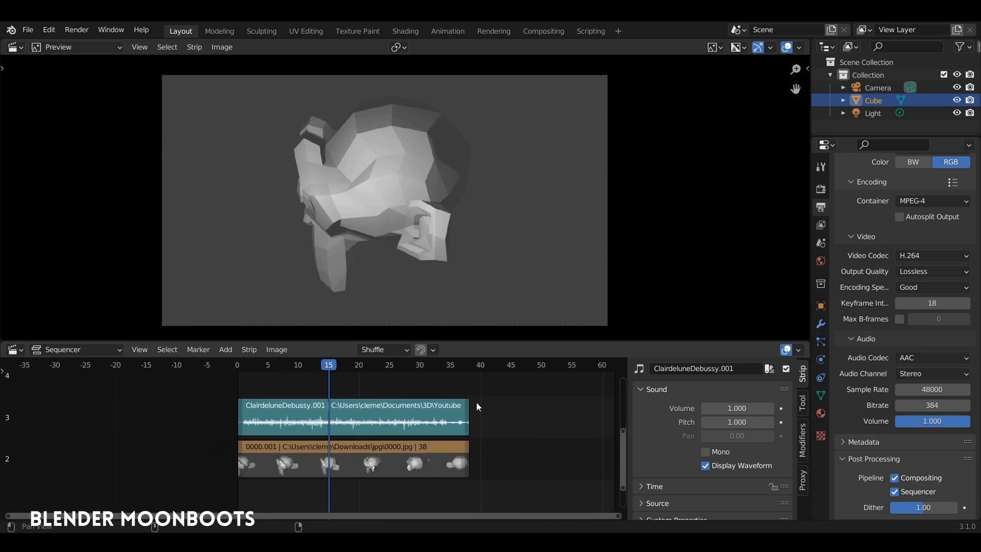
key("n")
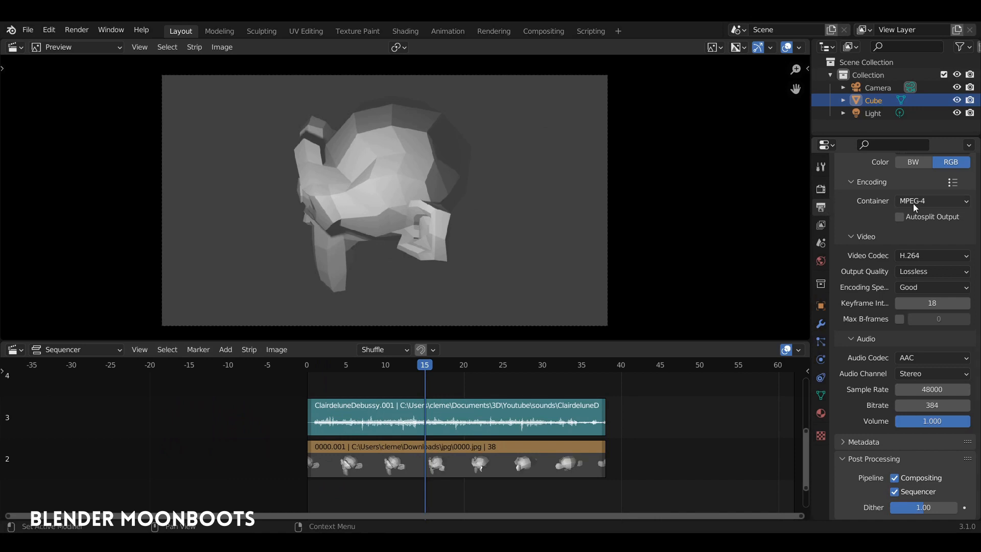
Step: Review the output resolution, frame rate and frame range, and choose FFmpeg Video as the output file format
scroll(914, 207, "up", 10)
scroll(949, 250, "up", 6)
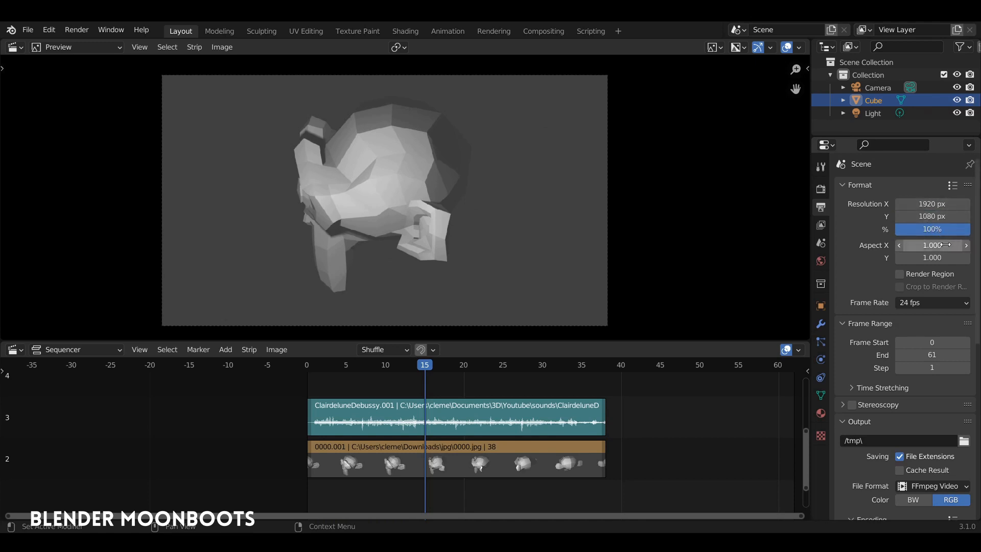
scroll(879, 301, "down", 6)
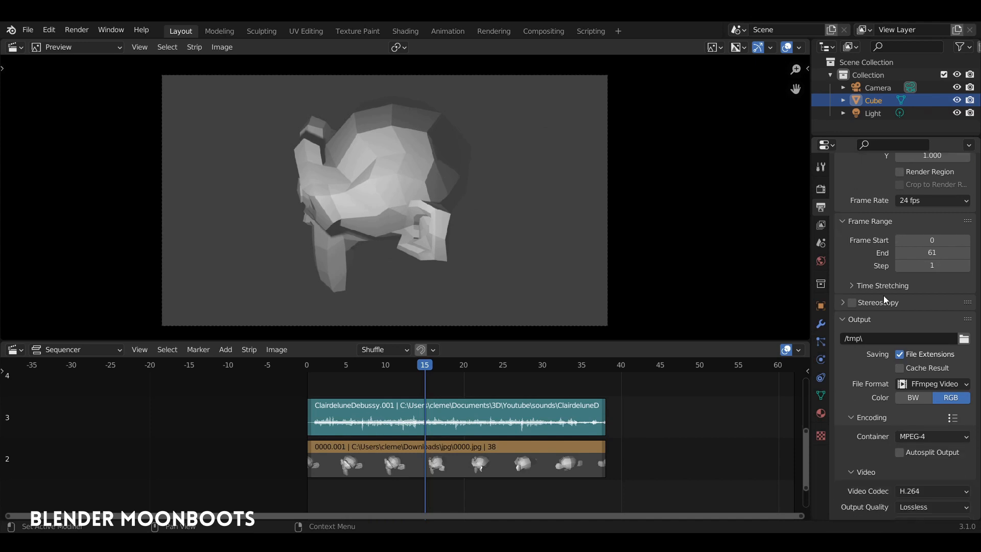
scroll(848, 306, "down", 3)
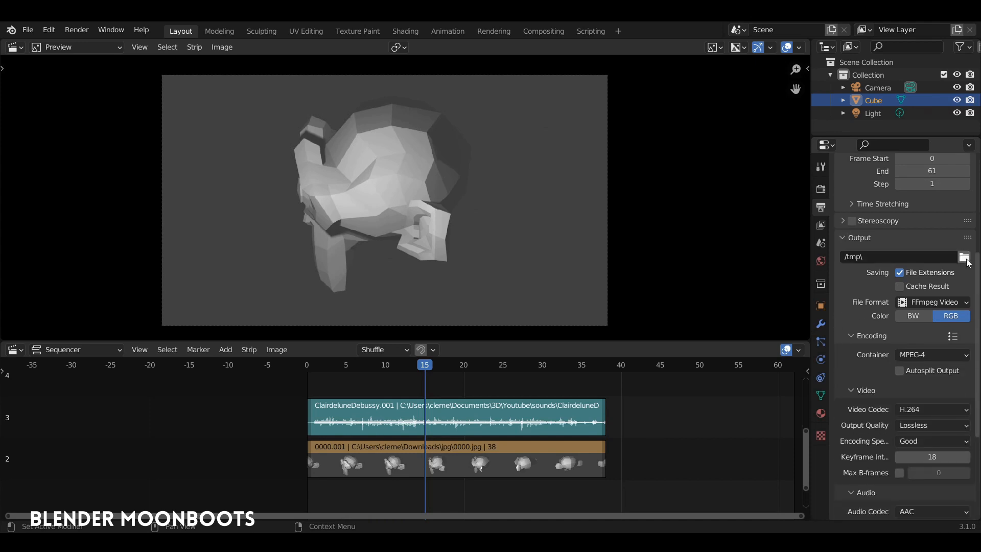
scroll(908, 306, "down", 2)
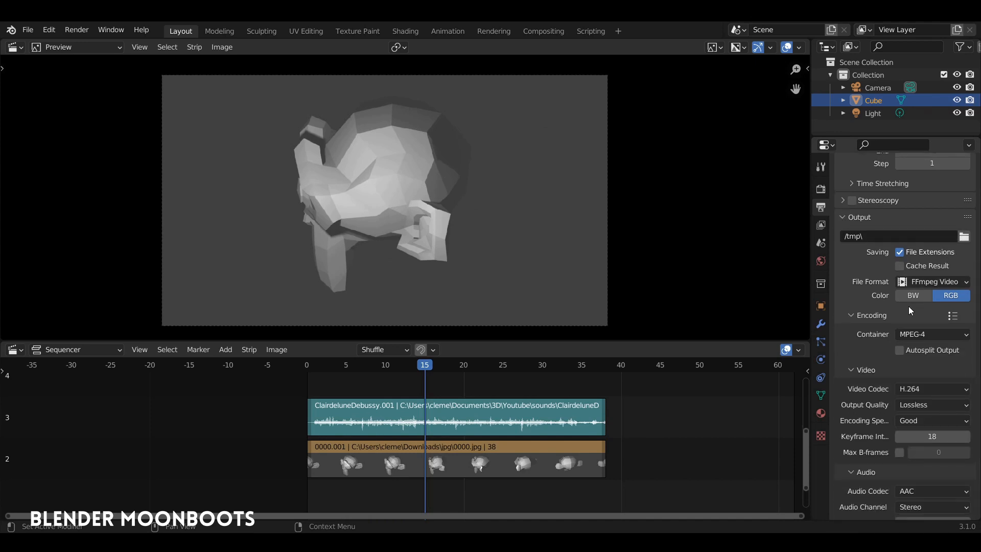
left_click(927, 262)
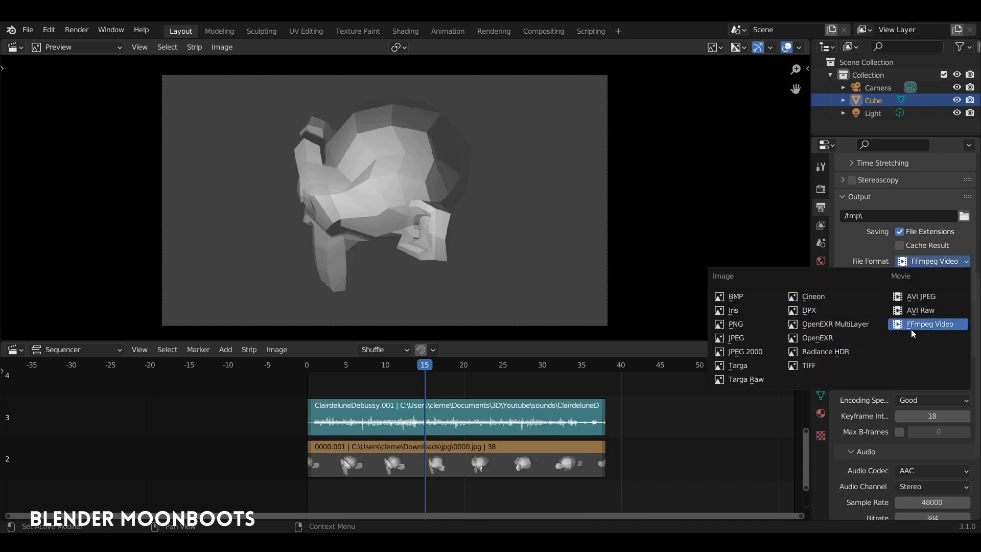
left_click(939, 323)
Step: Choose MPEG-4 as the encoding container and H.264 as the video codec
scroll(934, 280, "down", 1)
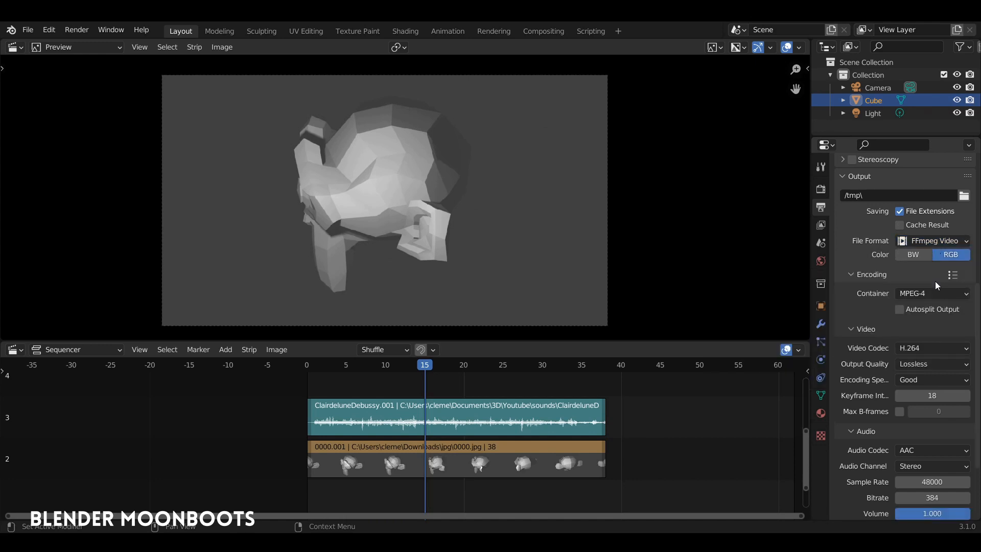
scroll(936, 284, "down", 1)
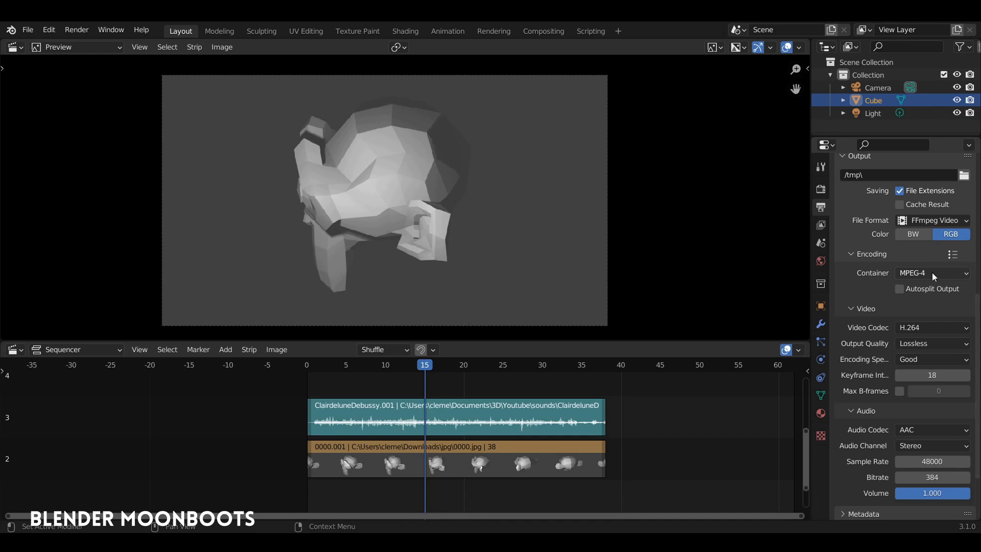
left_click(919, 274)
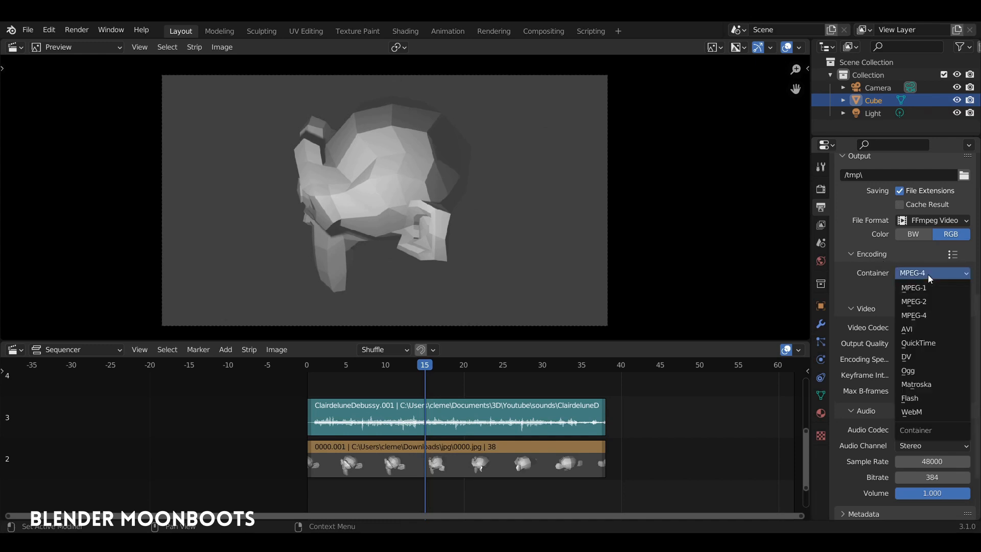
left_click(943, 315)
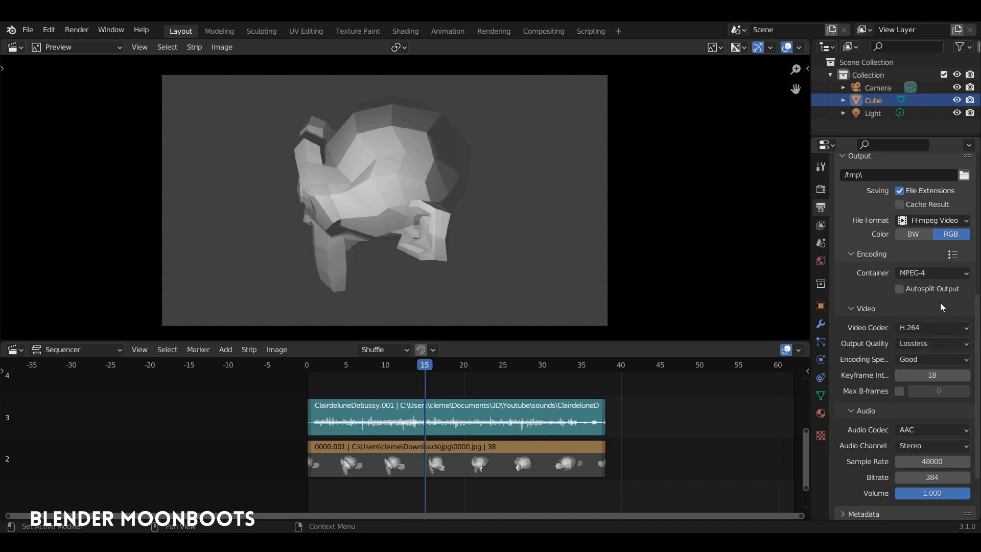
scroll(940, 302, "down", 1)
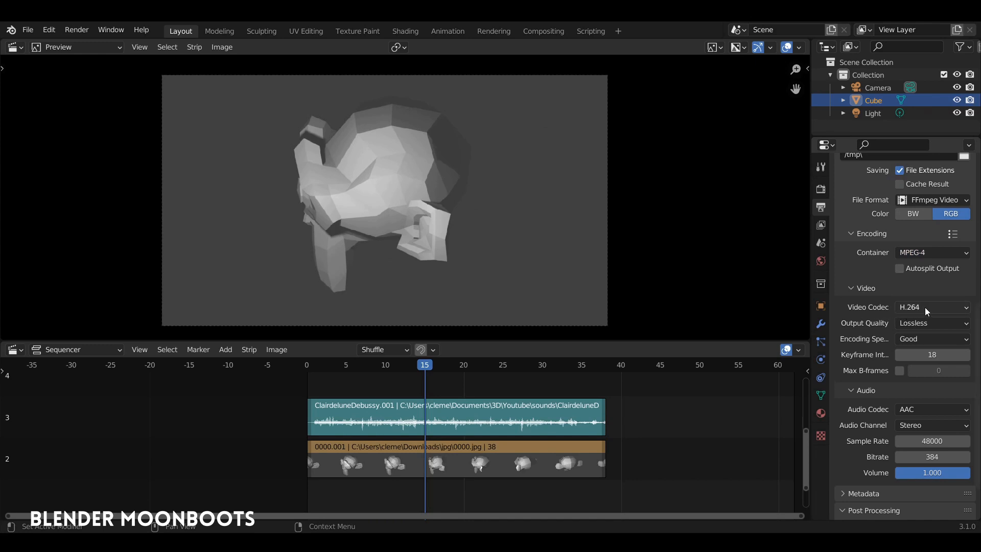
left_click(926, 308)
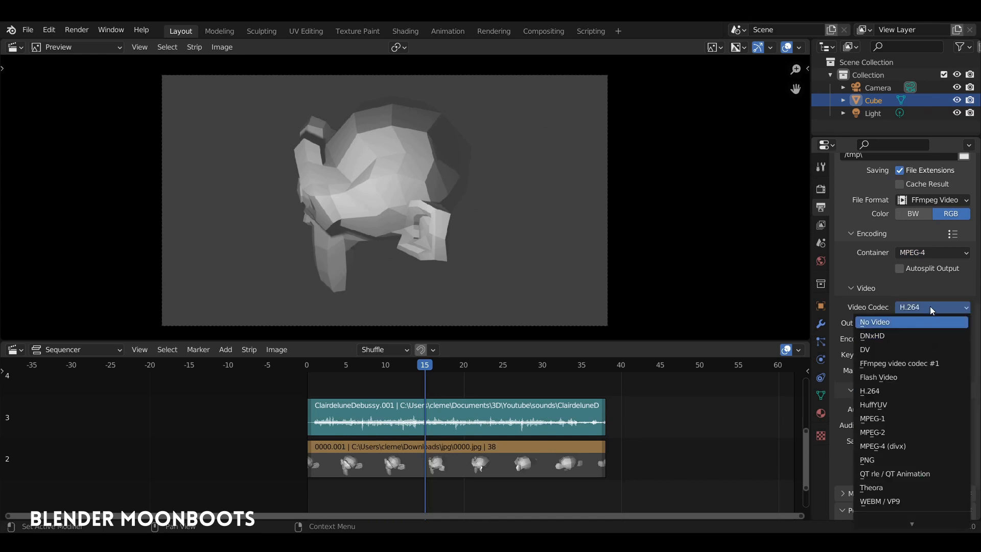
left_click(907, 390)
Step: Choose Lossless as the video output quality and AAC as the audio codec
scroll(883, 309, "down", 1)
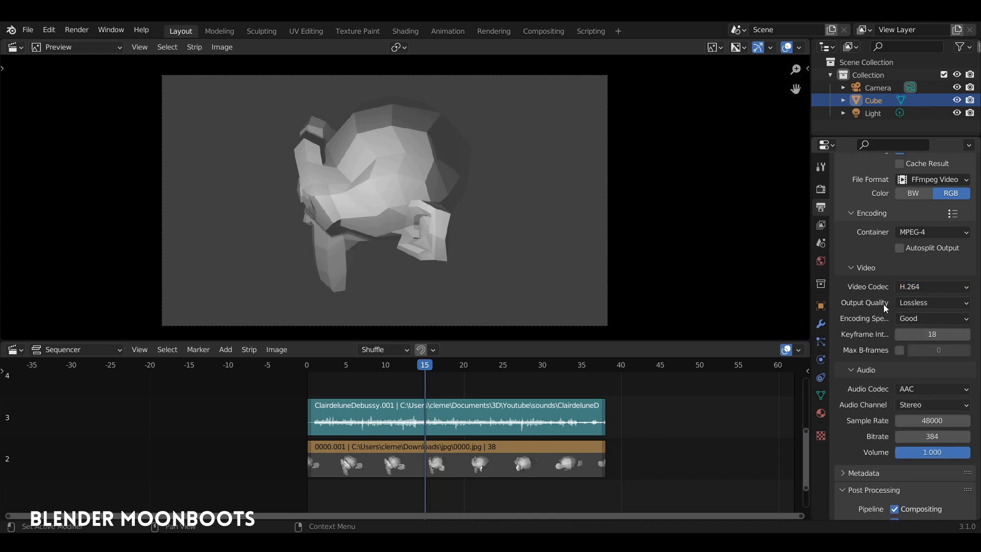
left_click(921, 301)
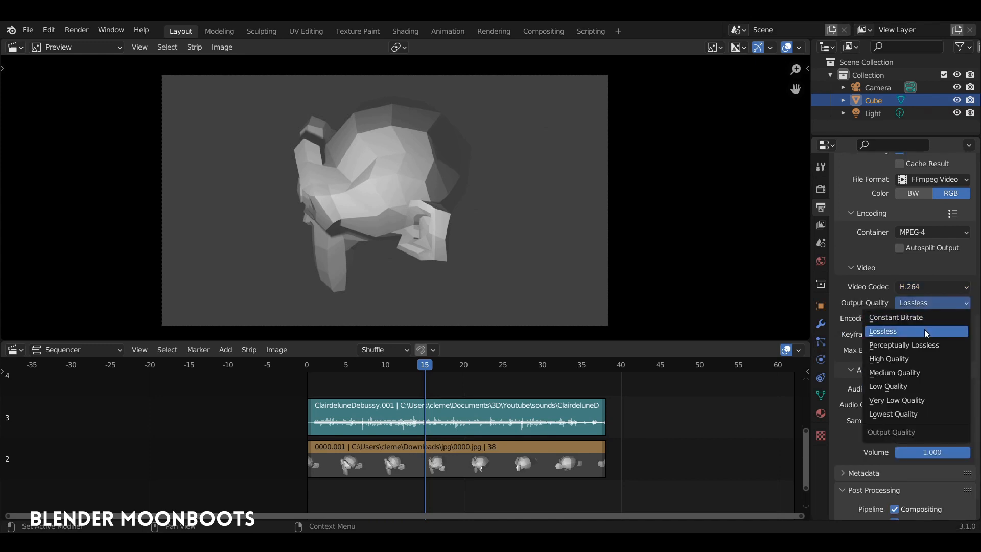
left_click(923, 329)
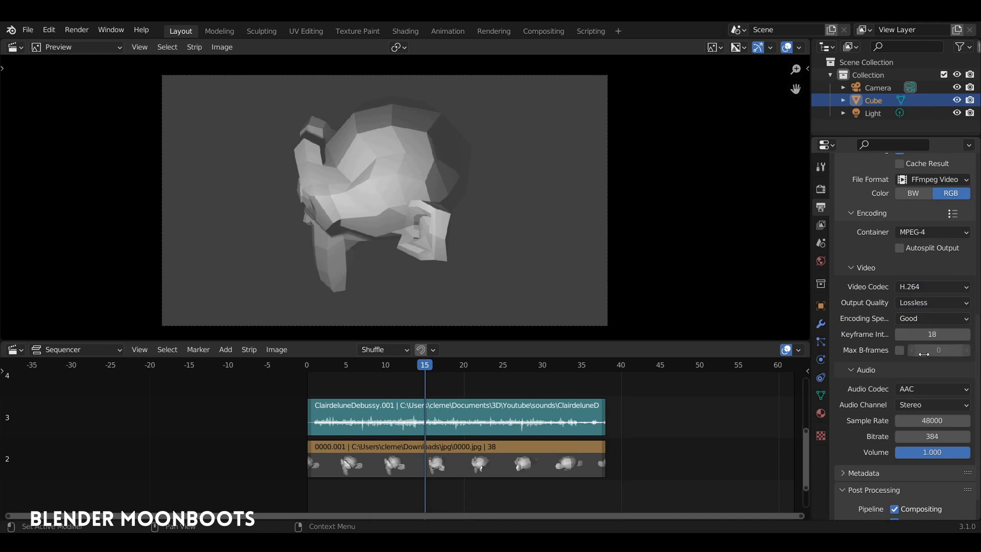
scroll(914, 377, "down", 1)
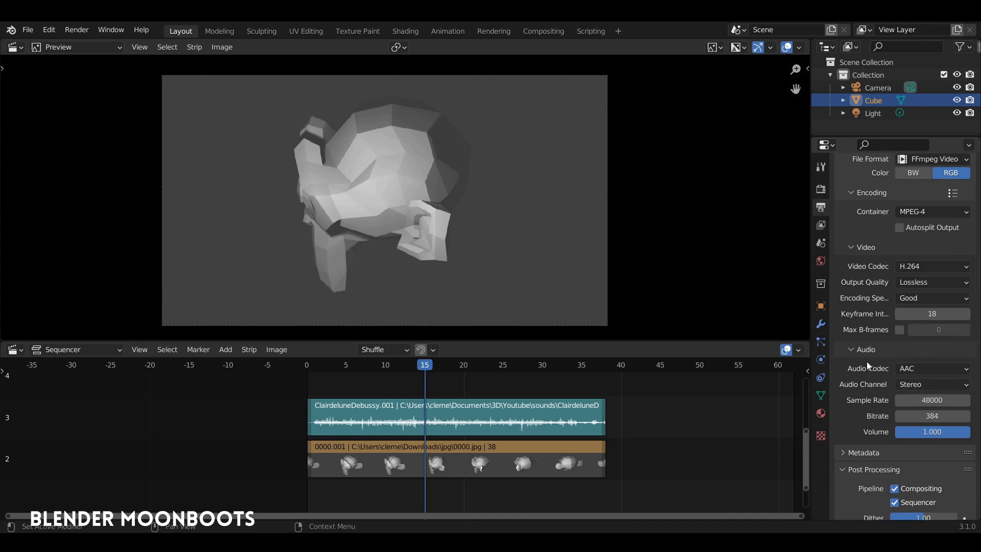
left_click(912, 367)
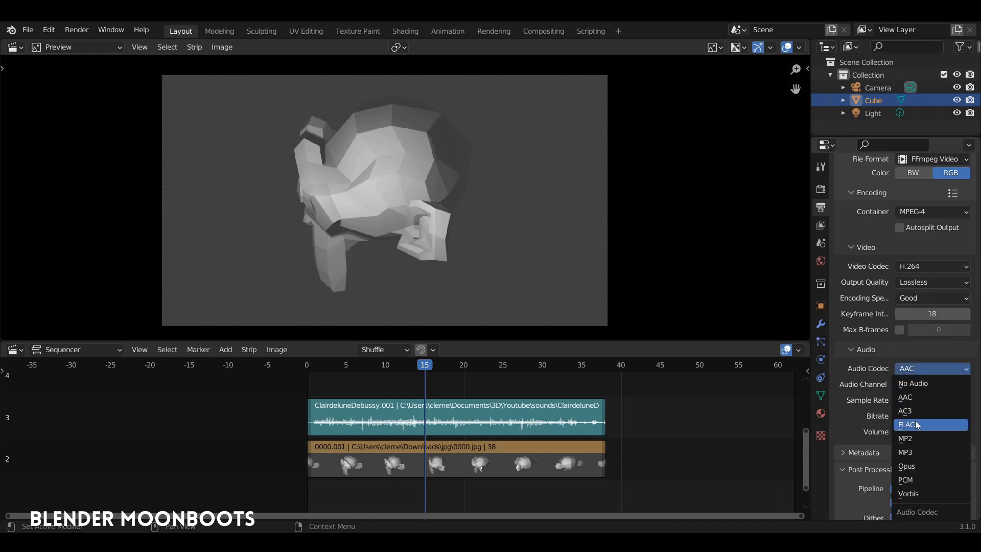
left_click(930, 396)
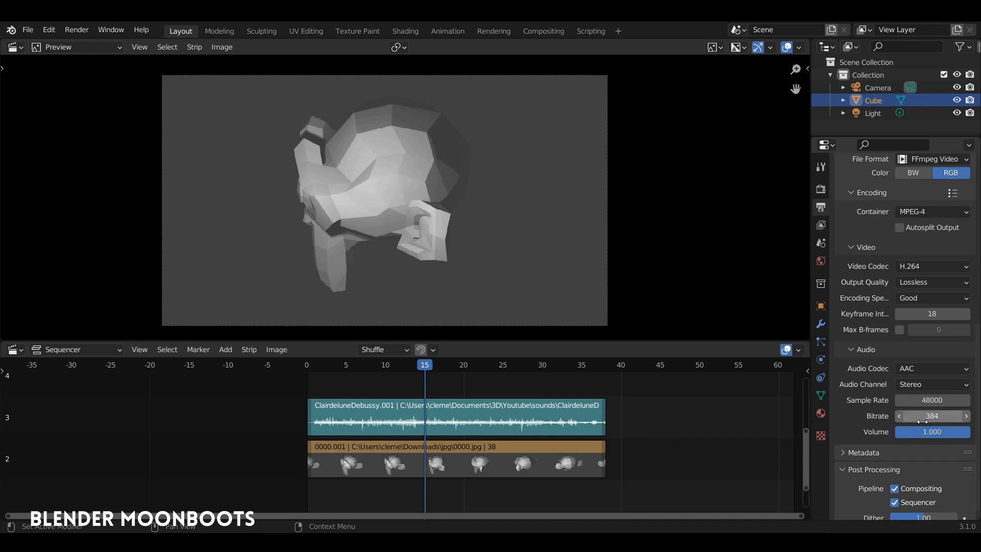
scroll(867, 443, "down", 1)
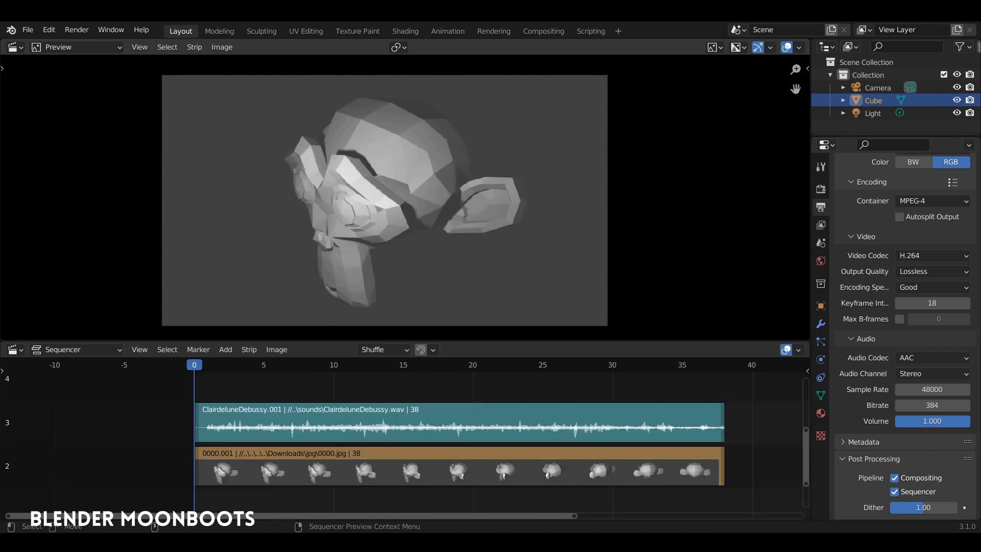
Step: Place the playhead at frame 0, the start of the sound and image strips
left_click_drag(200, 369, 193, 398)
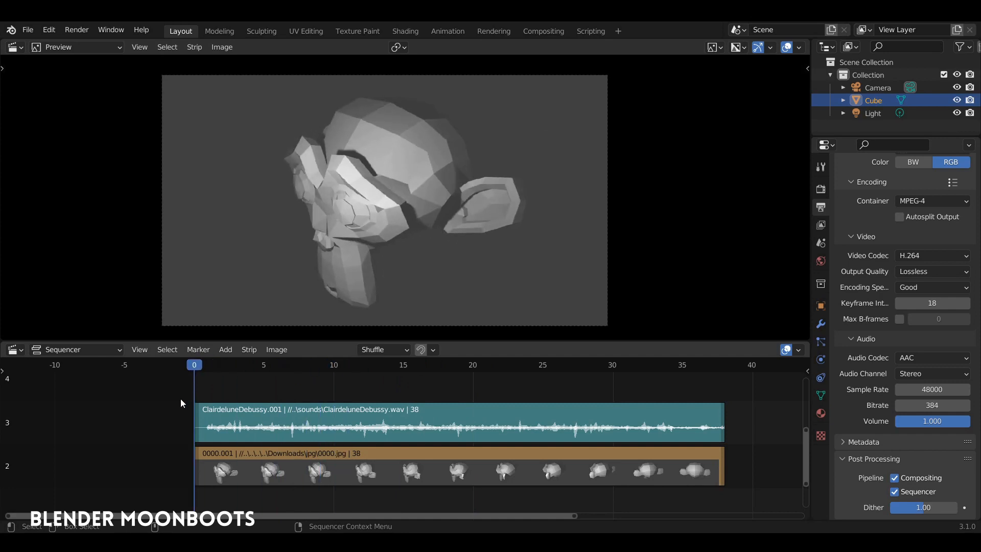